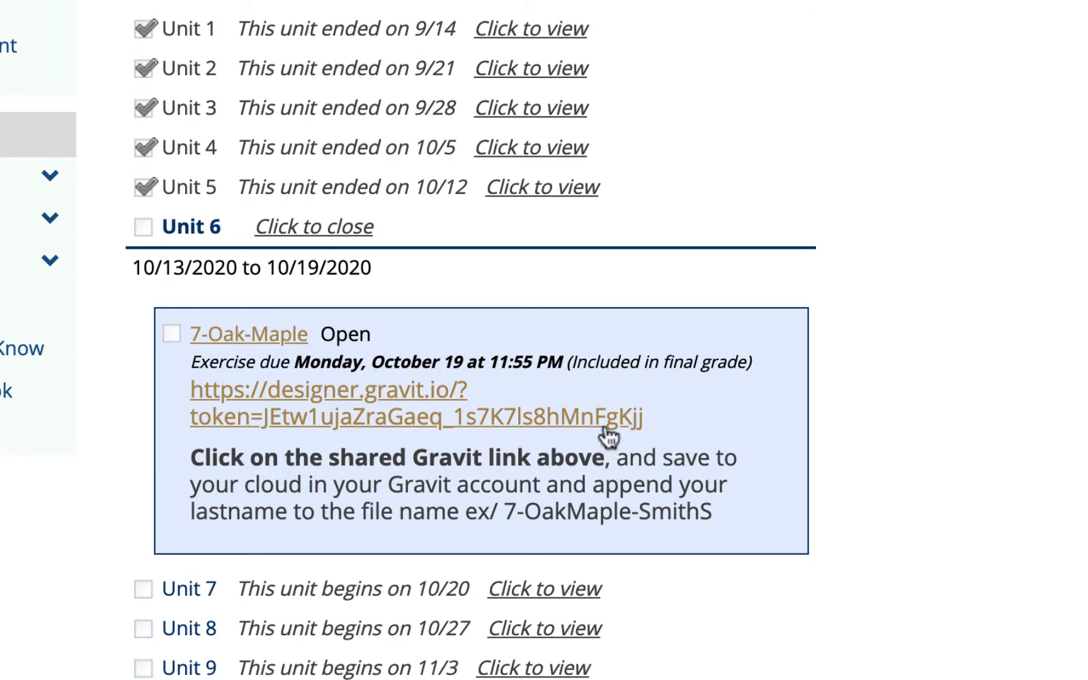
Step: Open the shared Gravit design linked in the Unit 6 7-Oak-Maple exercise and dismiss the desktop installation offer
left_click(604, 427)
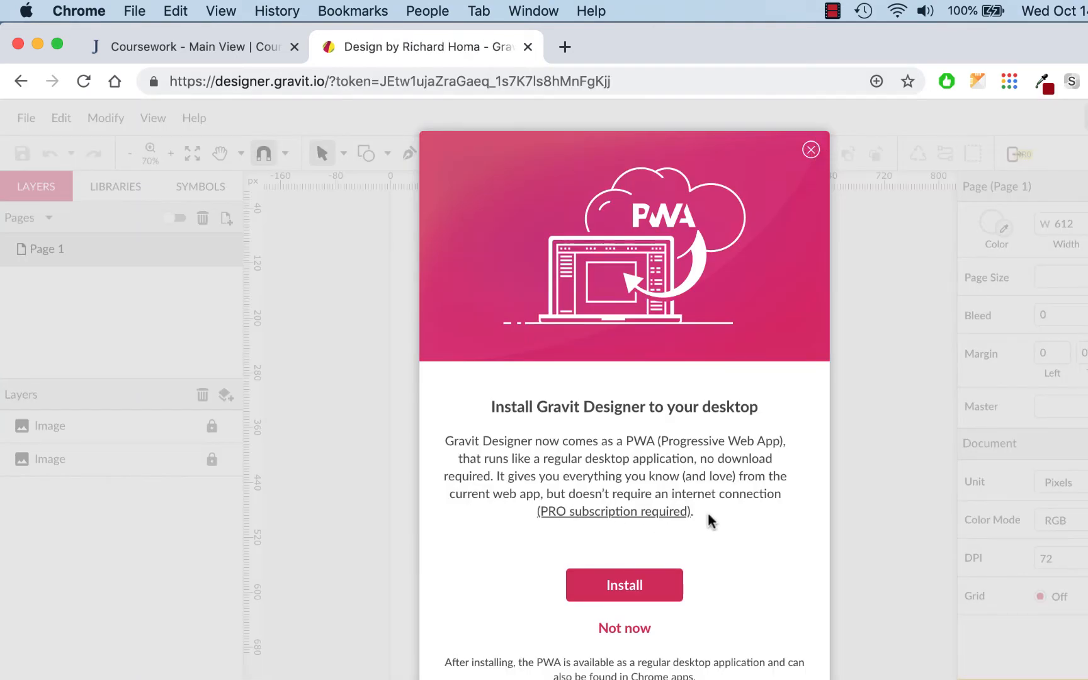
left_click(811, 151)
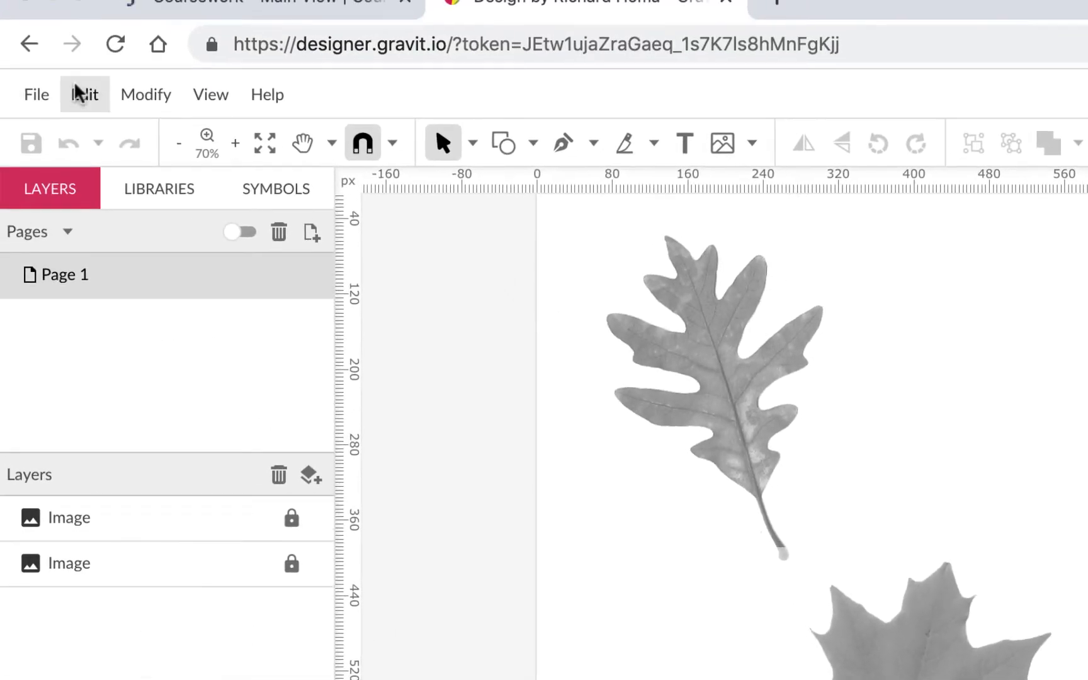
Step: Save the design to the cloud as 7-OakMaple_ followed by the student's last name and first initial
left_click(34, 94)
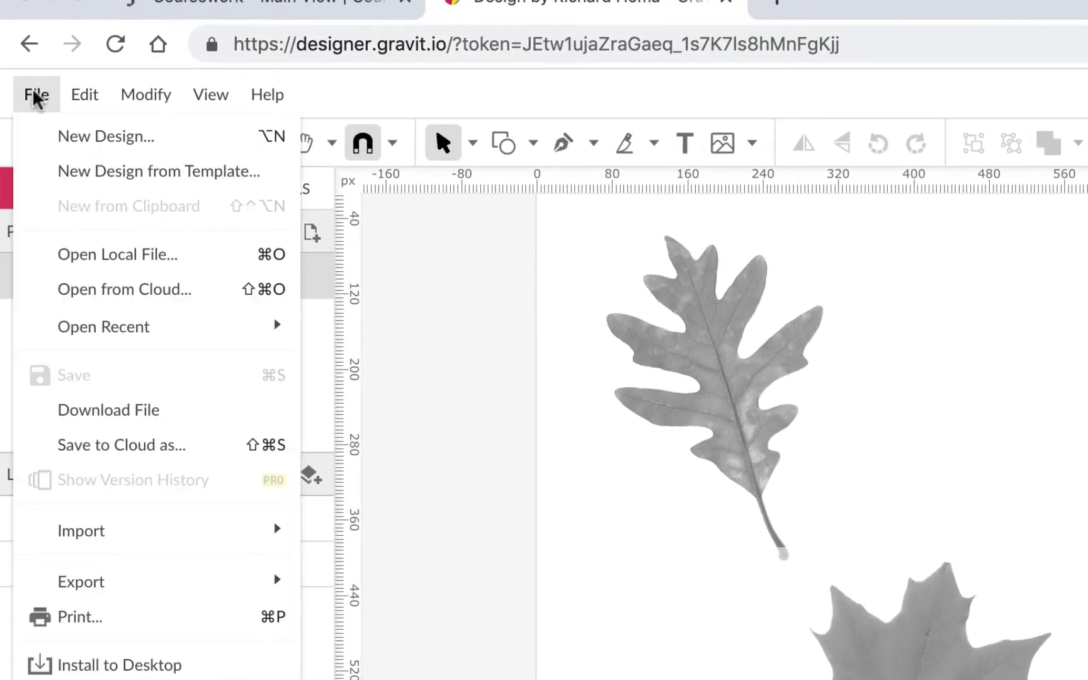
left_click(102, 445)
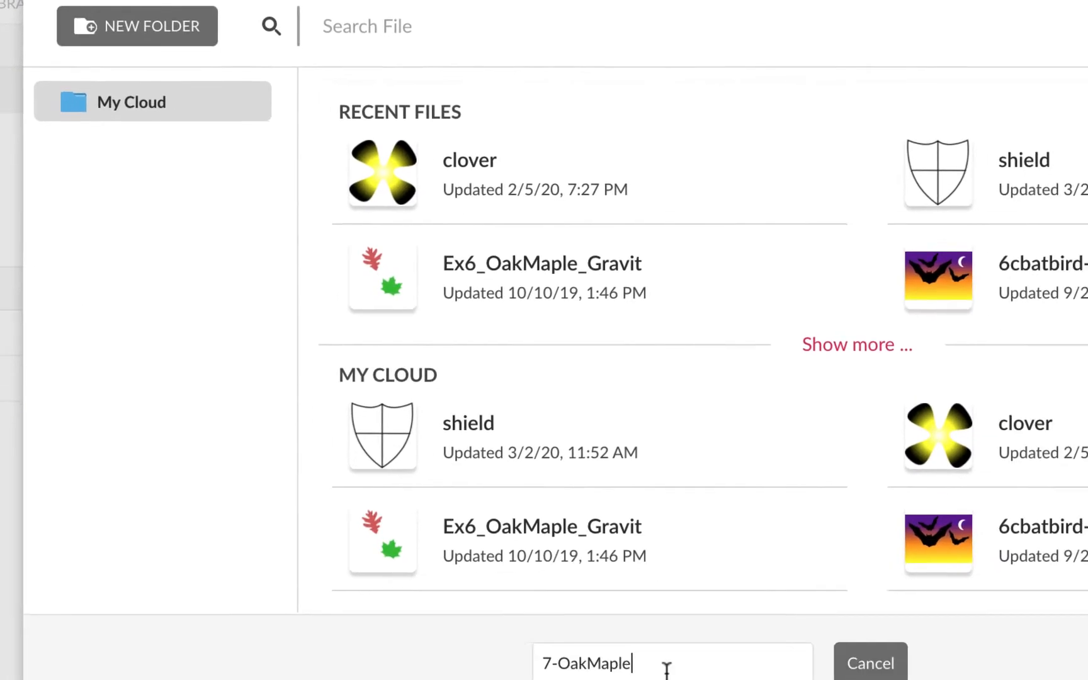
type("_")
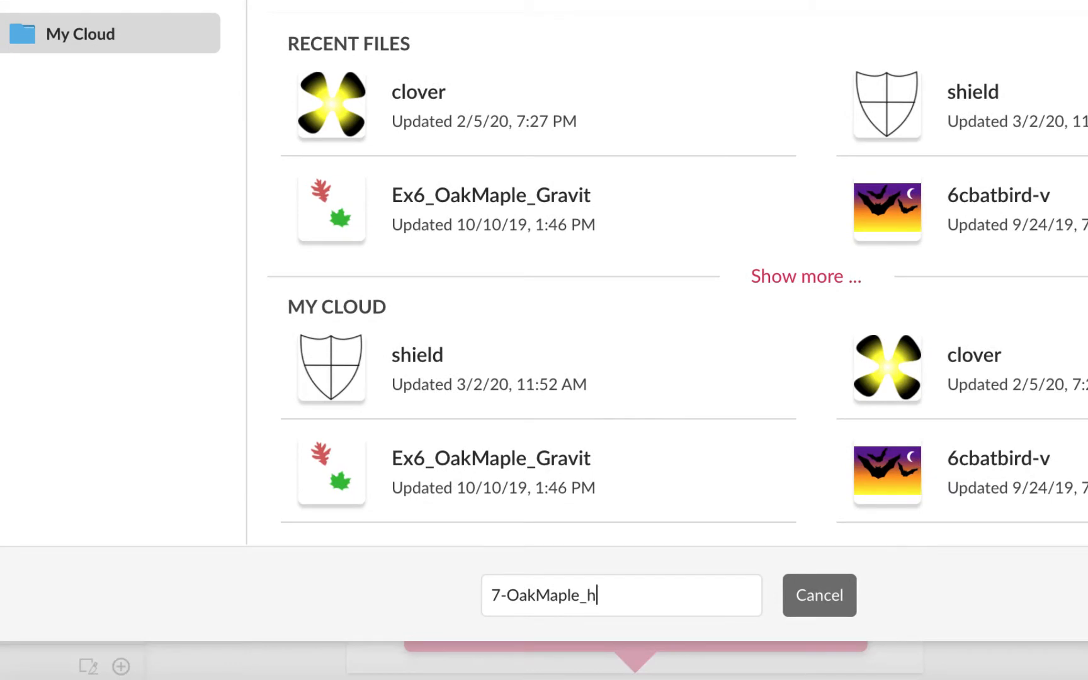
type("homaR")
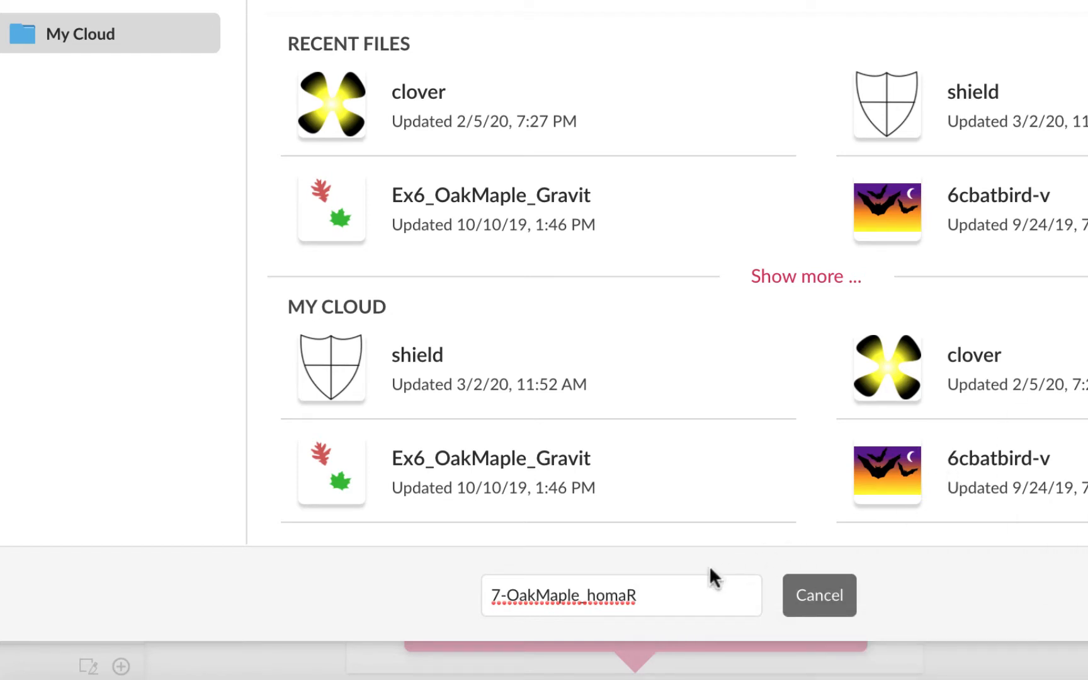
key("Return")
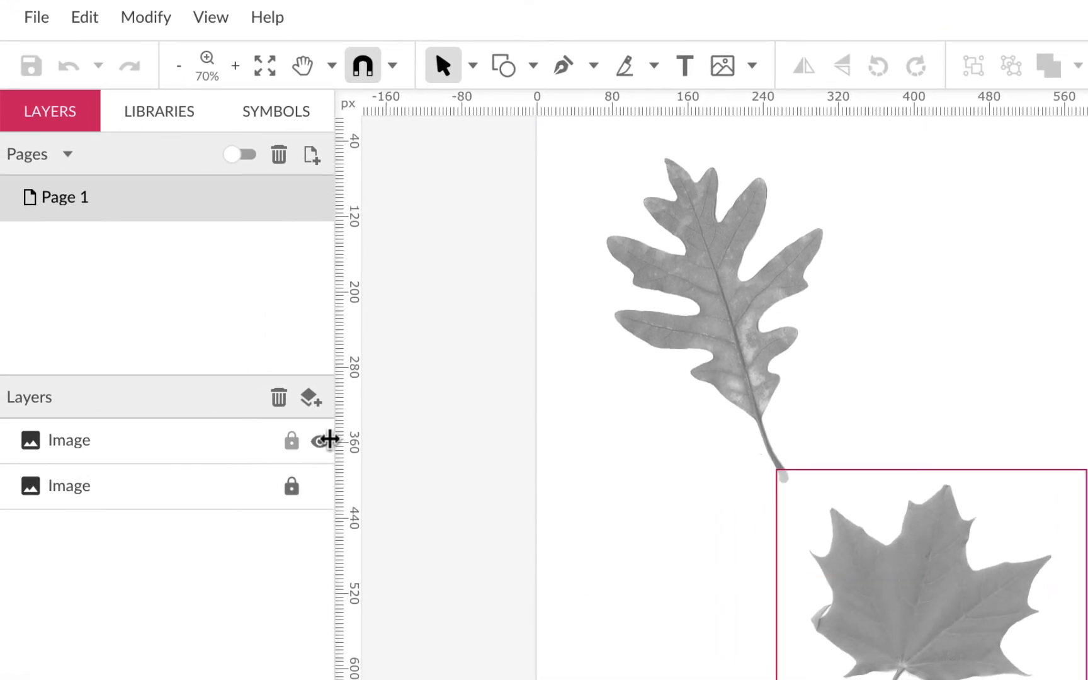
Step: Hide and show again each of the two leaf image layers in turn
left_click(321, 443)
left_click(320, 444)
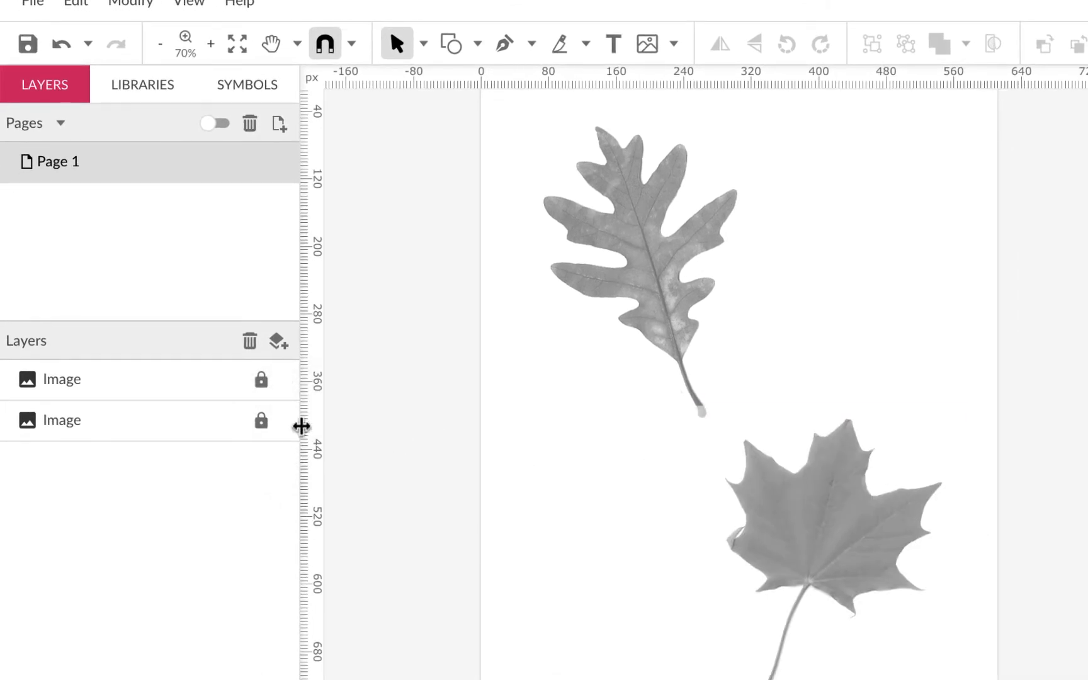
left_click(287, 422)
left_click(287, 422)
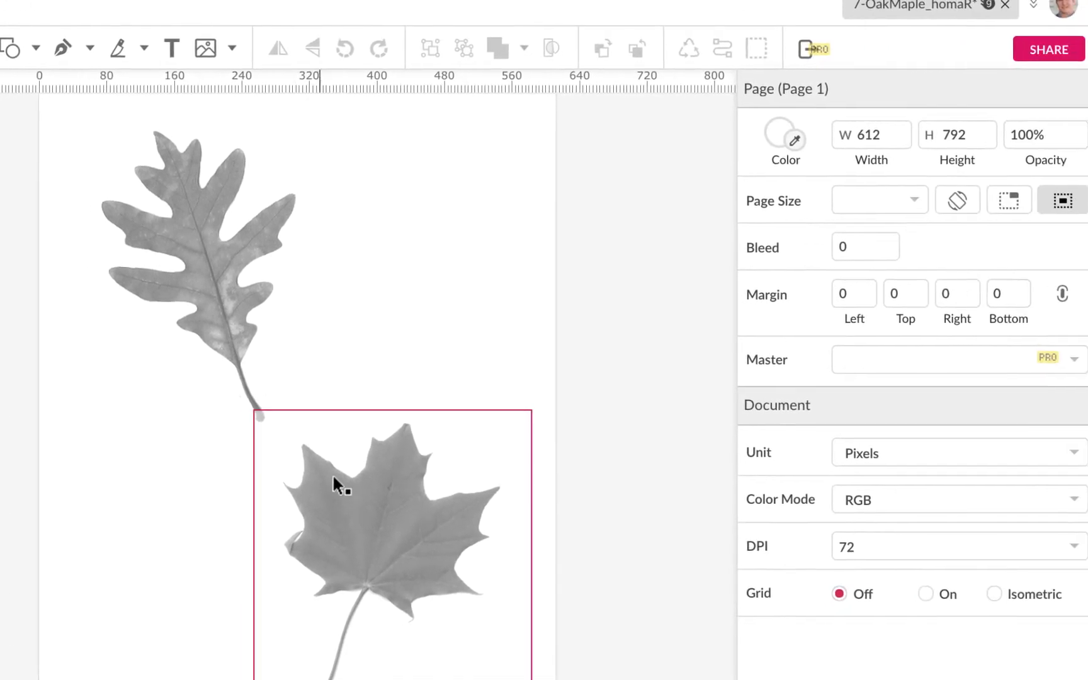
Step: Select the maple leaf image and lock its layer
left_click(780, 485)
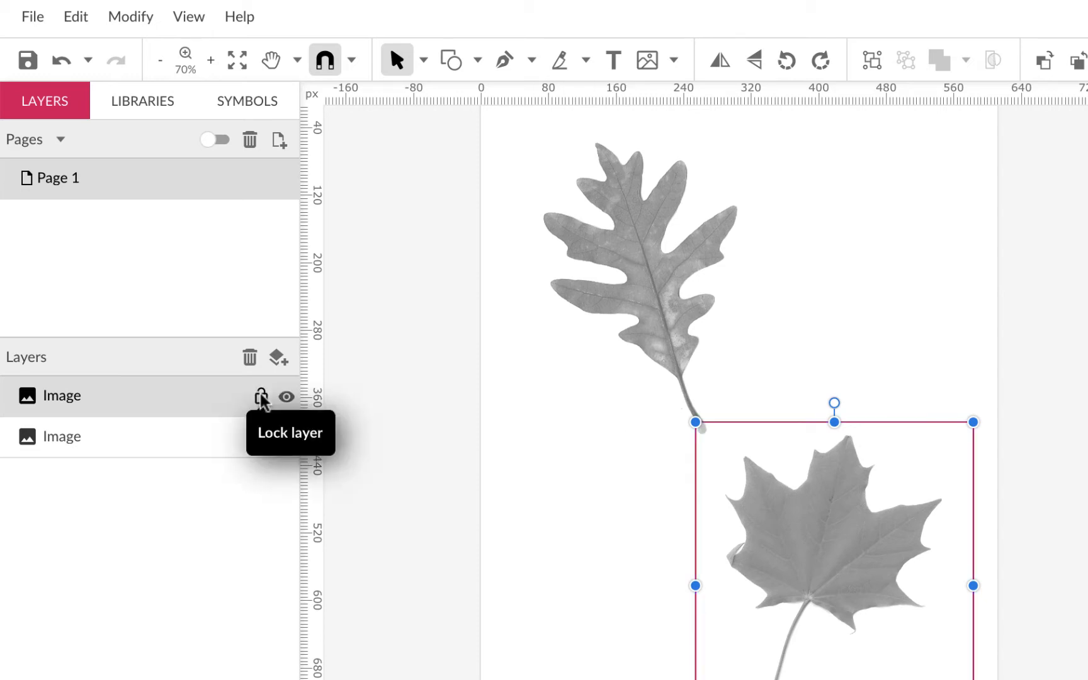
left_click(261, 398)
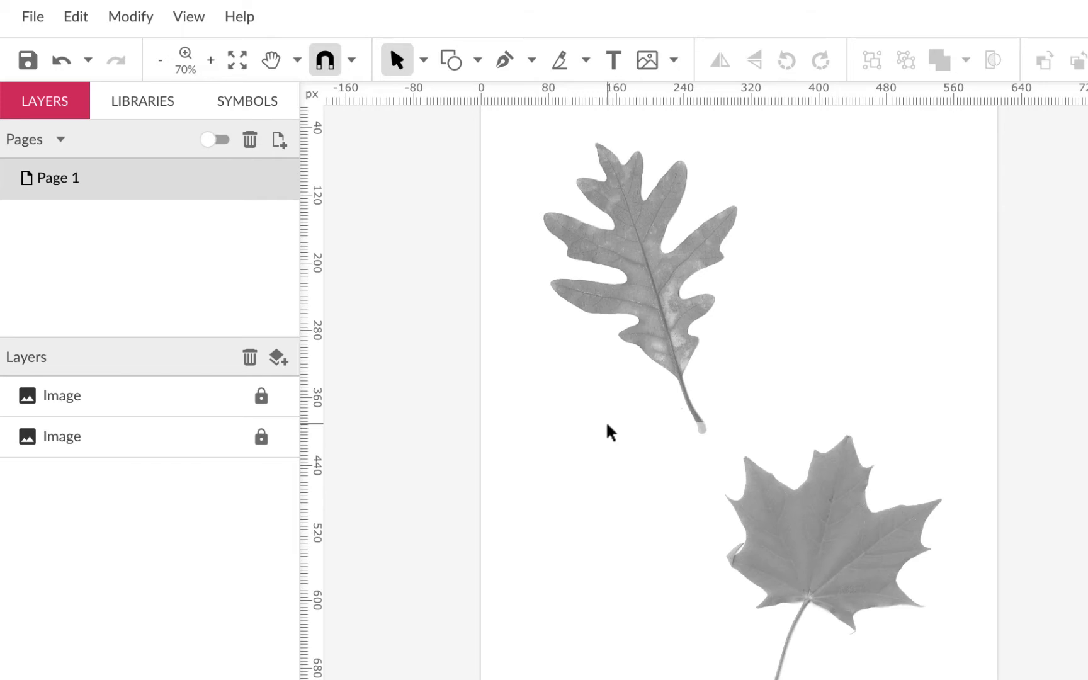
Step: Enlarge the view of the oak leaf around its upper lobes and activate the Pen tool
scroll(609, 431, "up", 4)
scroll(610, 432, "up", 2)
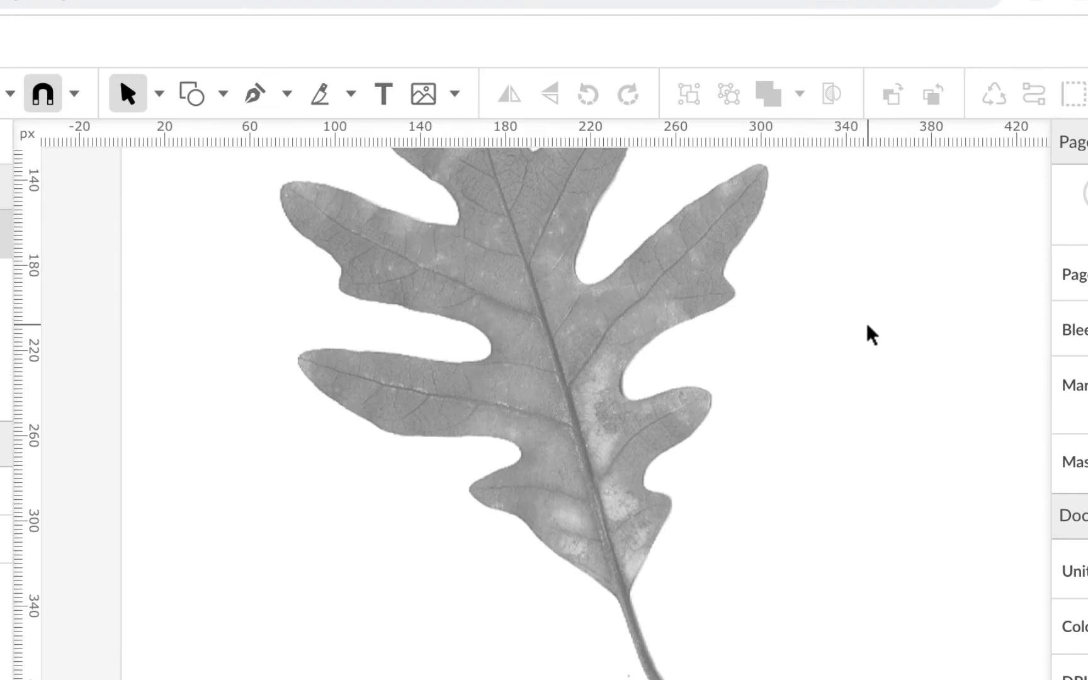
key("space")
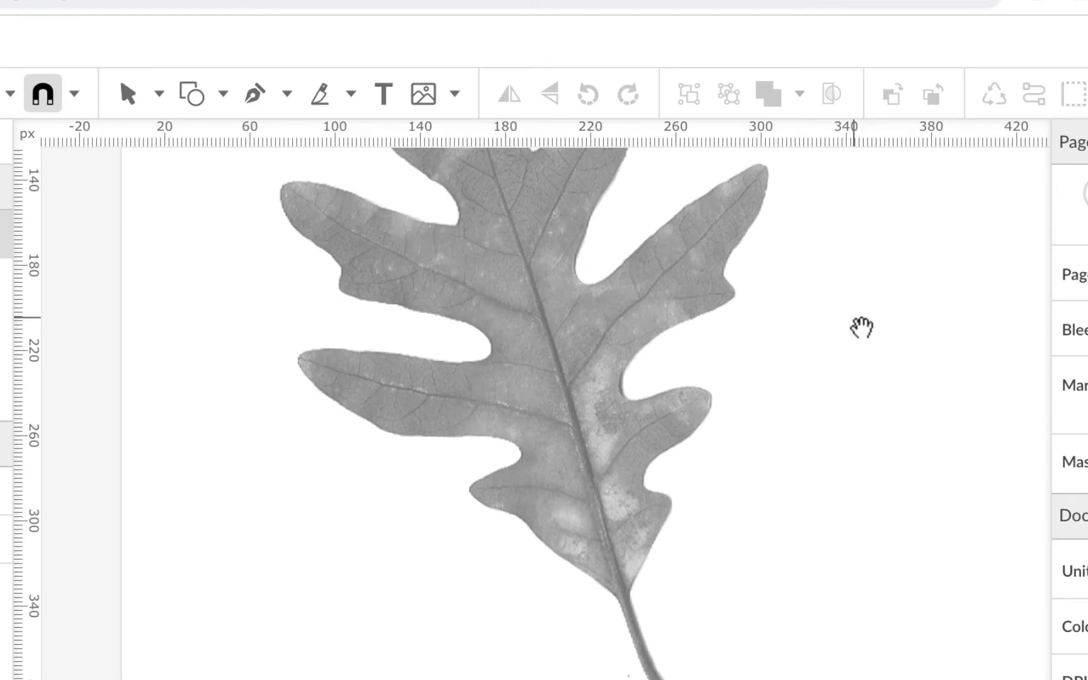
left_click_drag(862, 289, 712, 450)
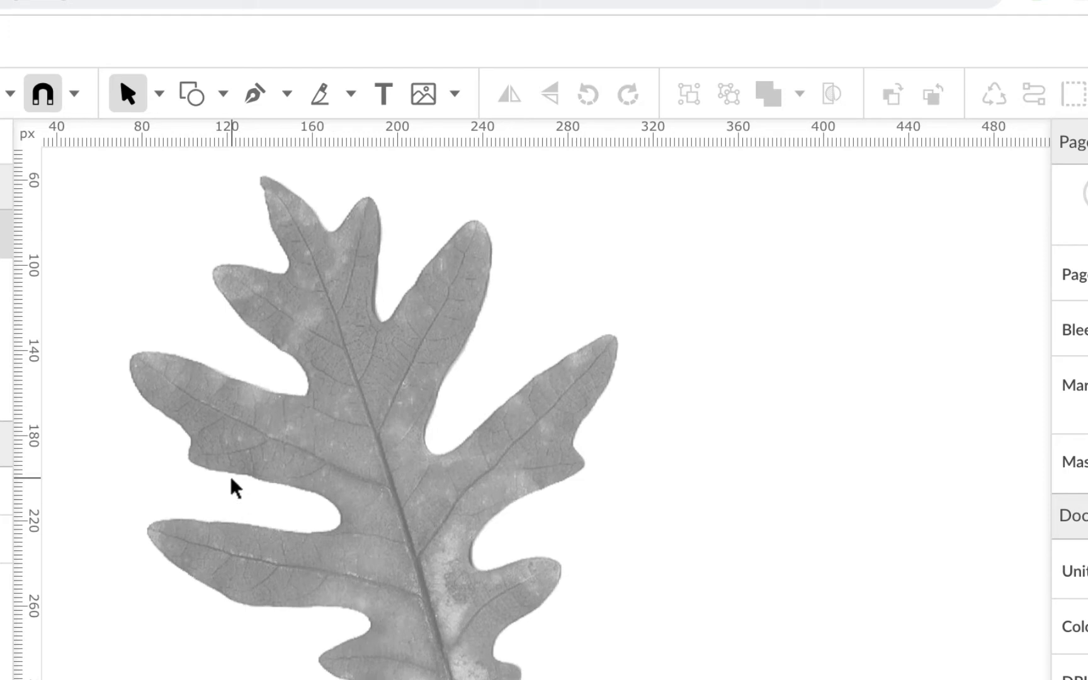
left_click(254, 95)
scroll(263, 198, "up", 2)
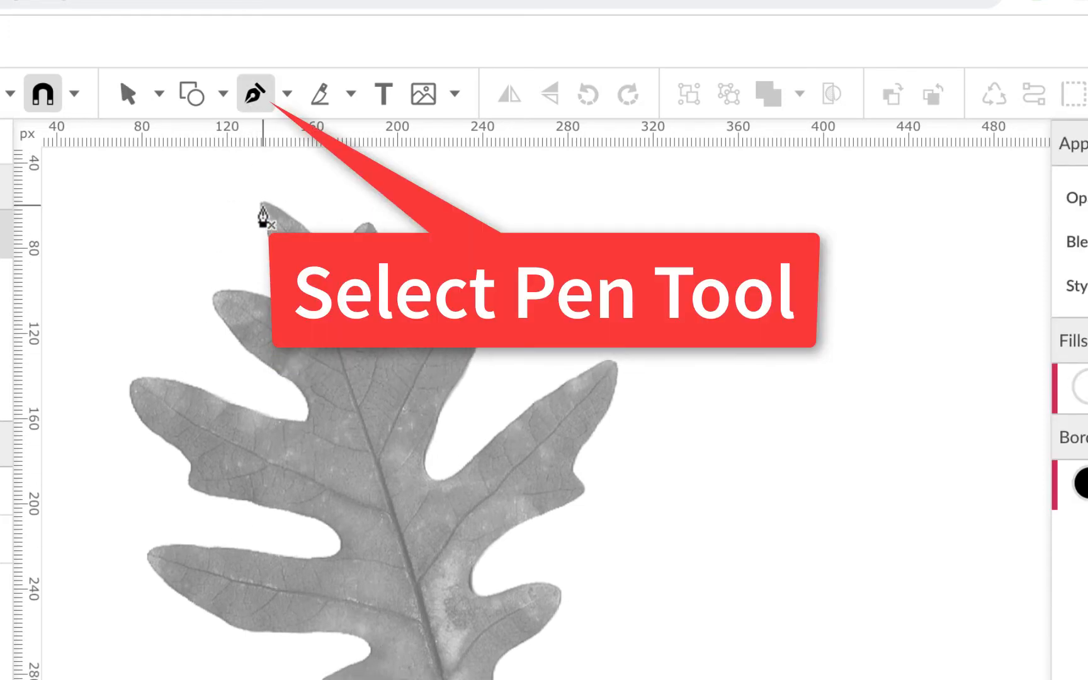
scroll(276, 221, "up", 1)
scroll(244, 202, "up", 5)
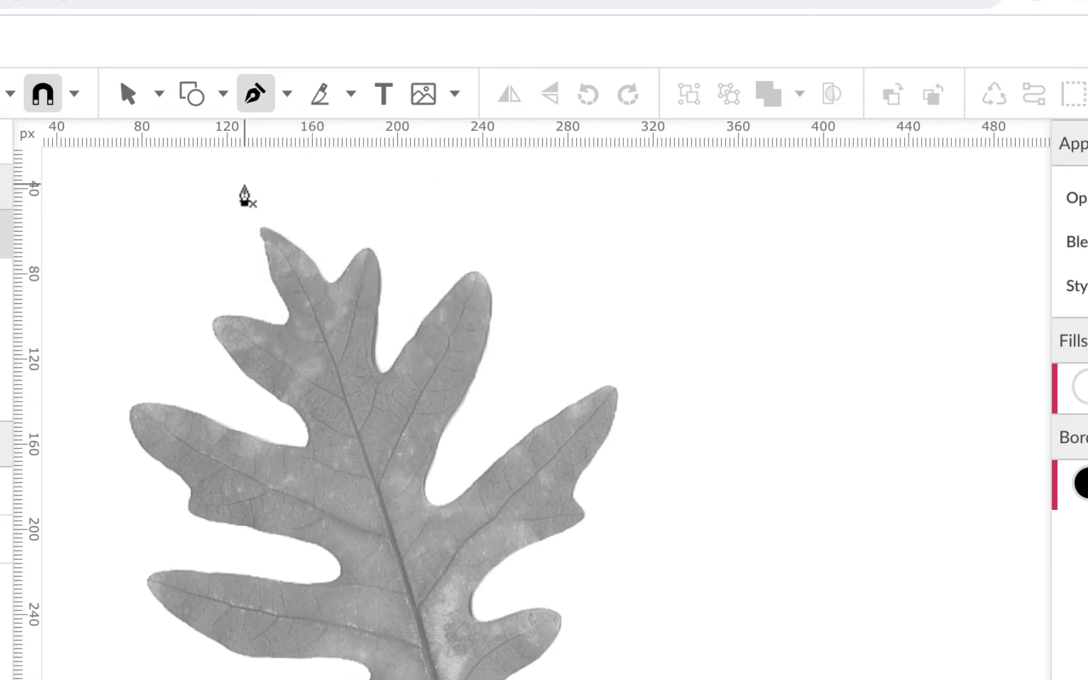
scroll(226, 340, "down", 5)
scroll(226, 340, "right", 4)
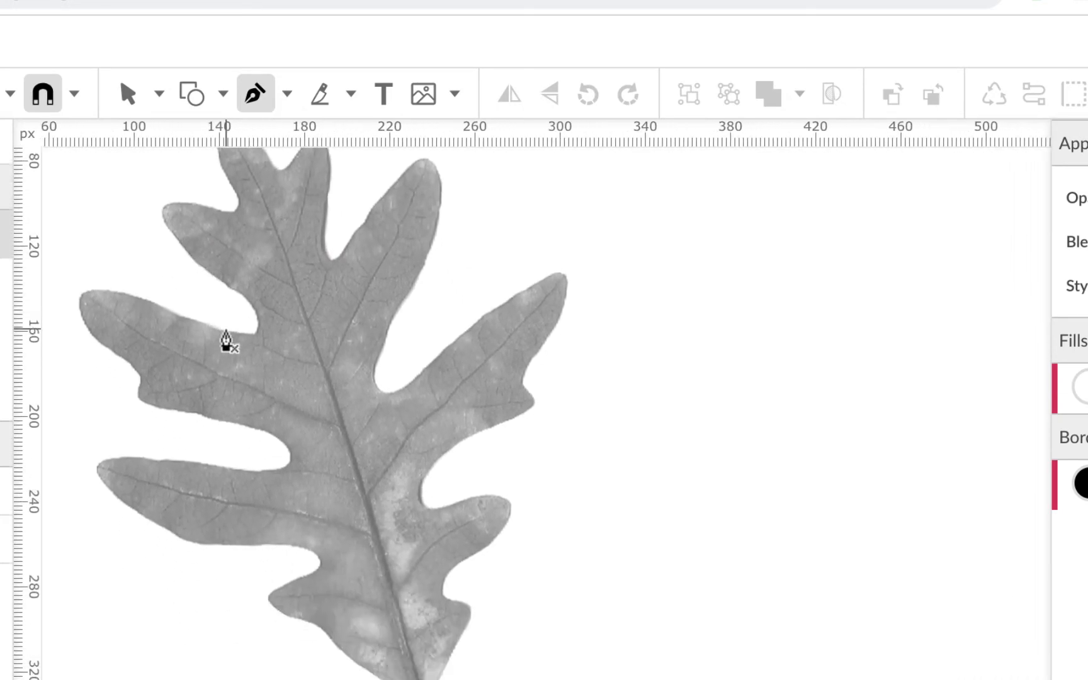
scroll(224, 341, "up", 2)
scroll(225, 343, "left", 6)
scroll(225, 342, "down", 3)
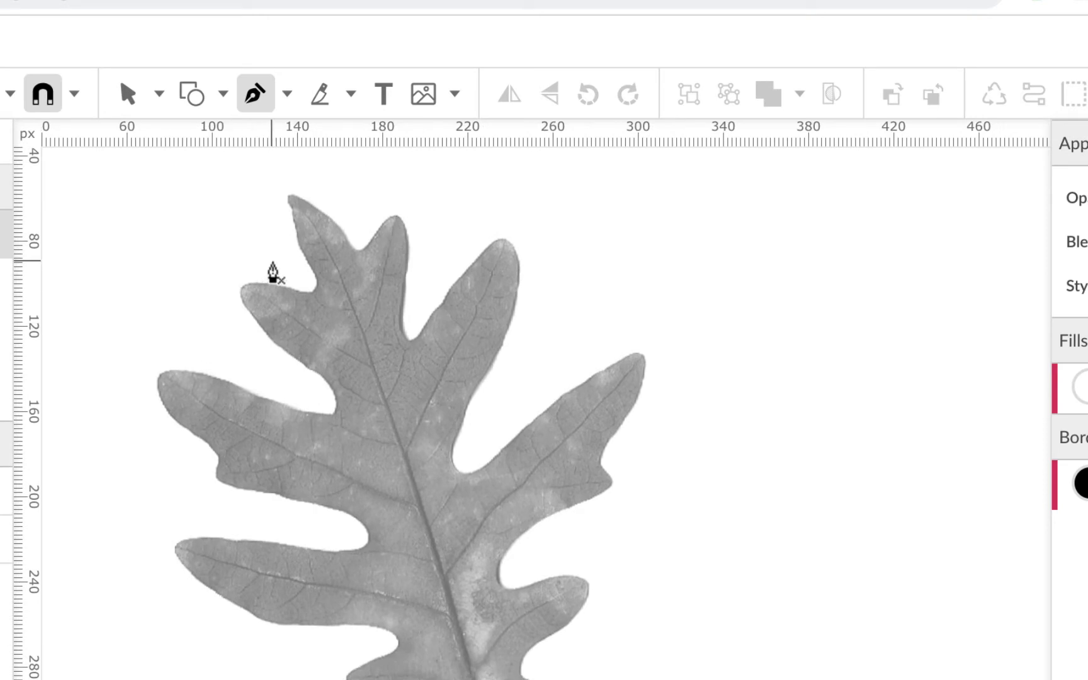
scroll(297, 199, "up", 2)
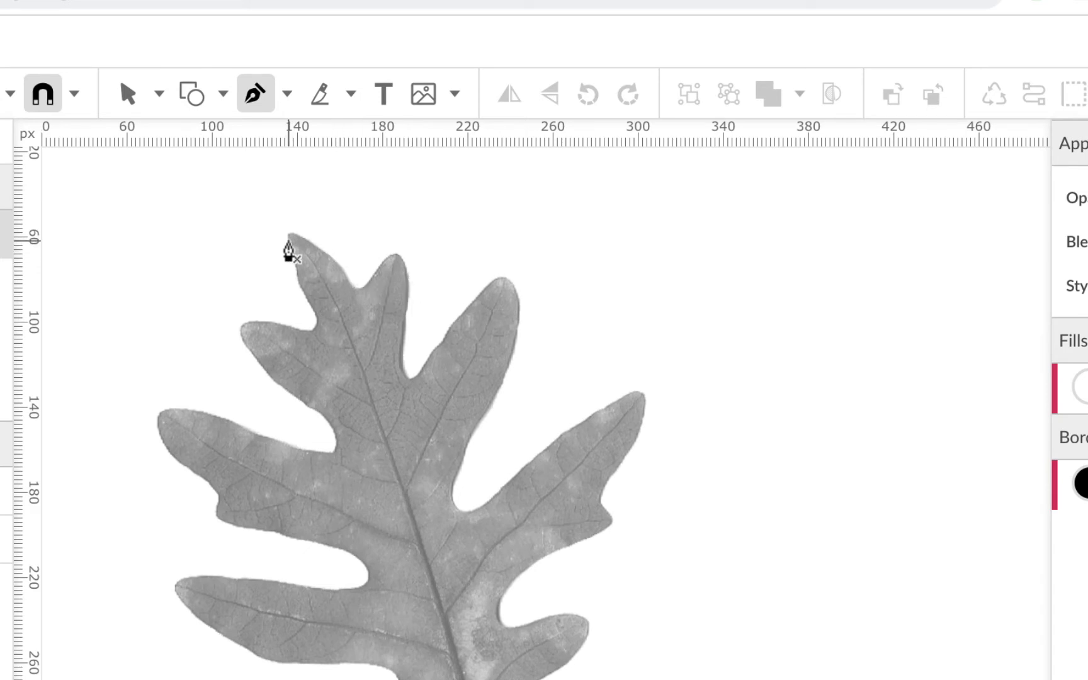
left_click(377, 189)
left_click(405, 198)
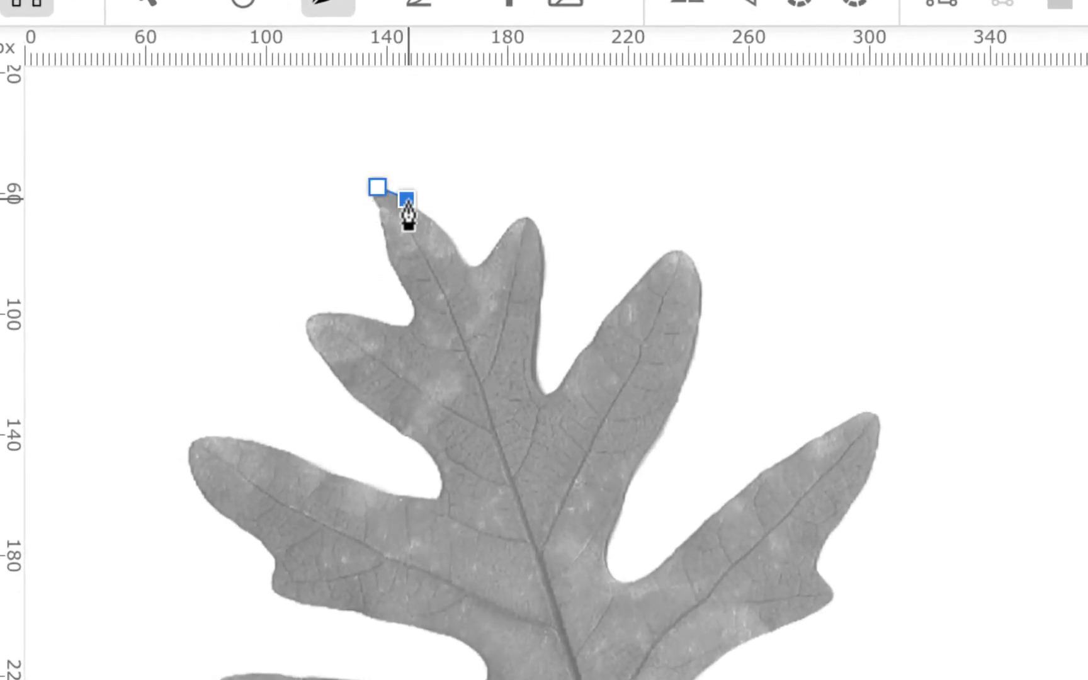
left_click(433, 216)
left_click(457, 241)
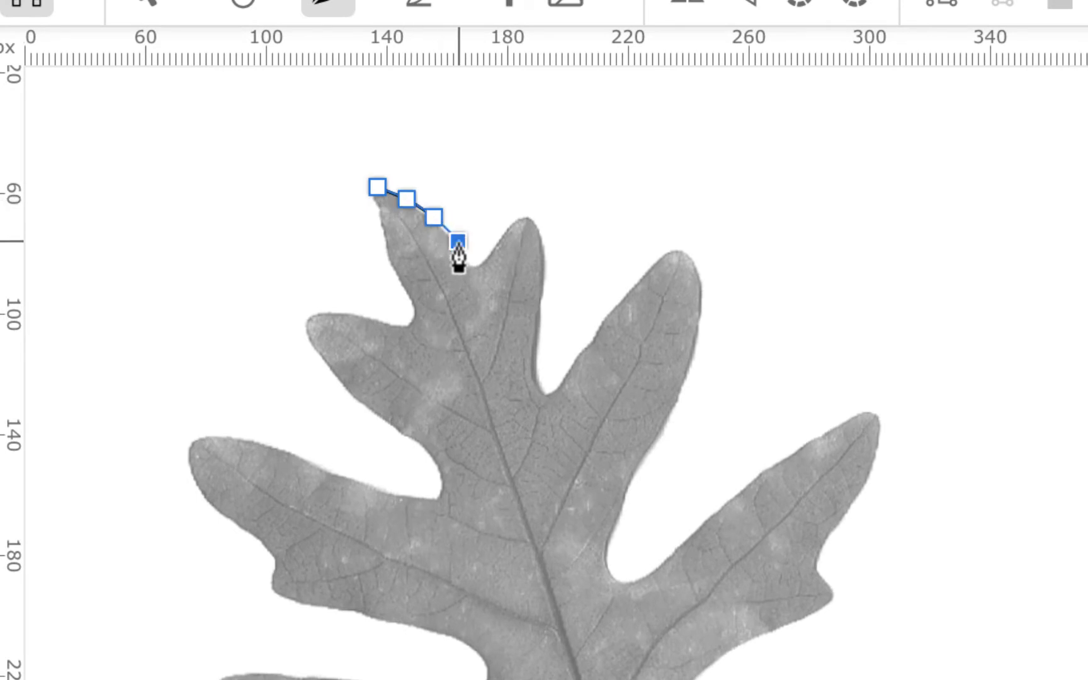
left_click(467, 268)
left_click(494, 253)
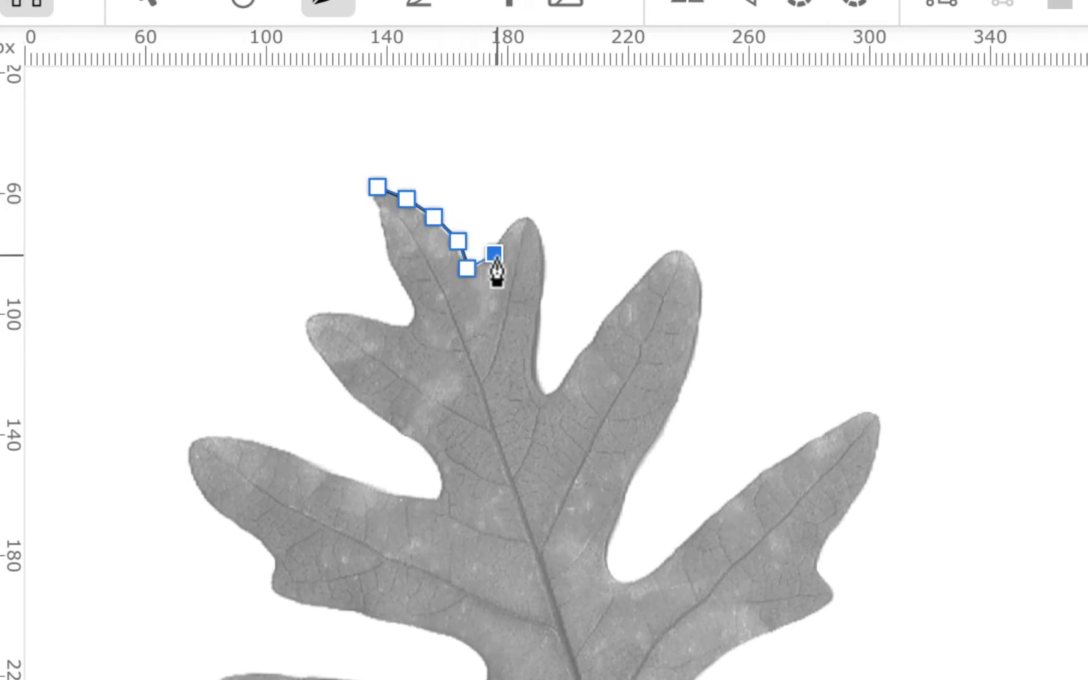
left_click(509, 226)
left_click(529, 217)
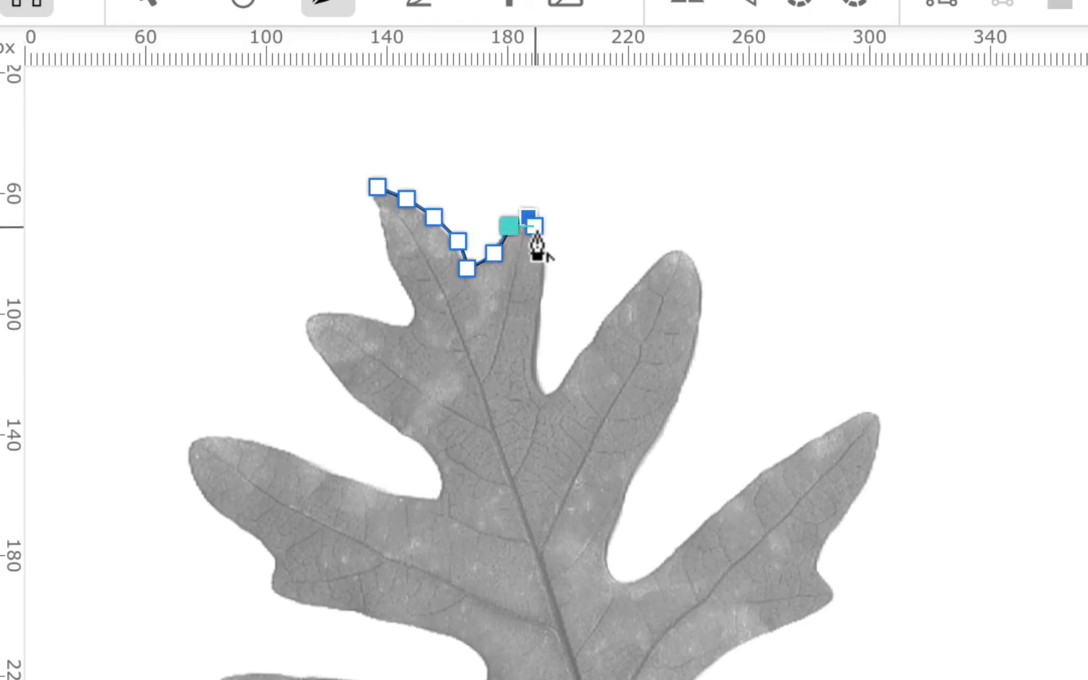
left_click(542, 242)
left_click(551, 258)
left_click(549, 268)
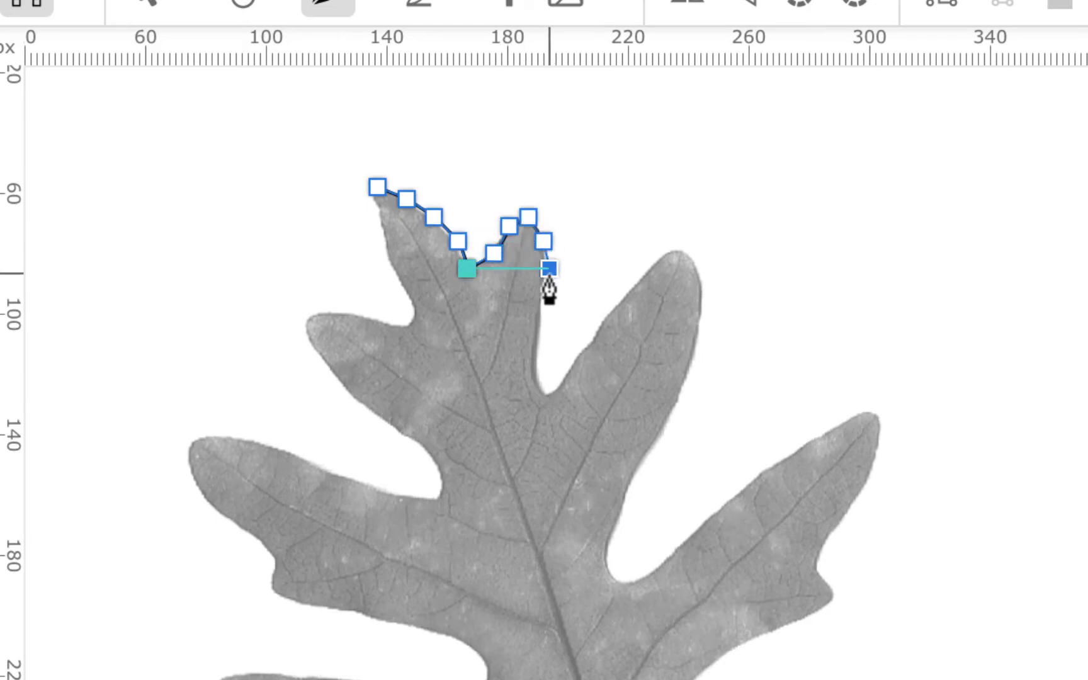
left_click(543, 316)
left_click(542, 362)
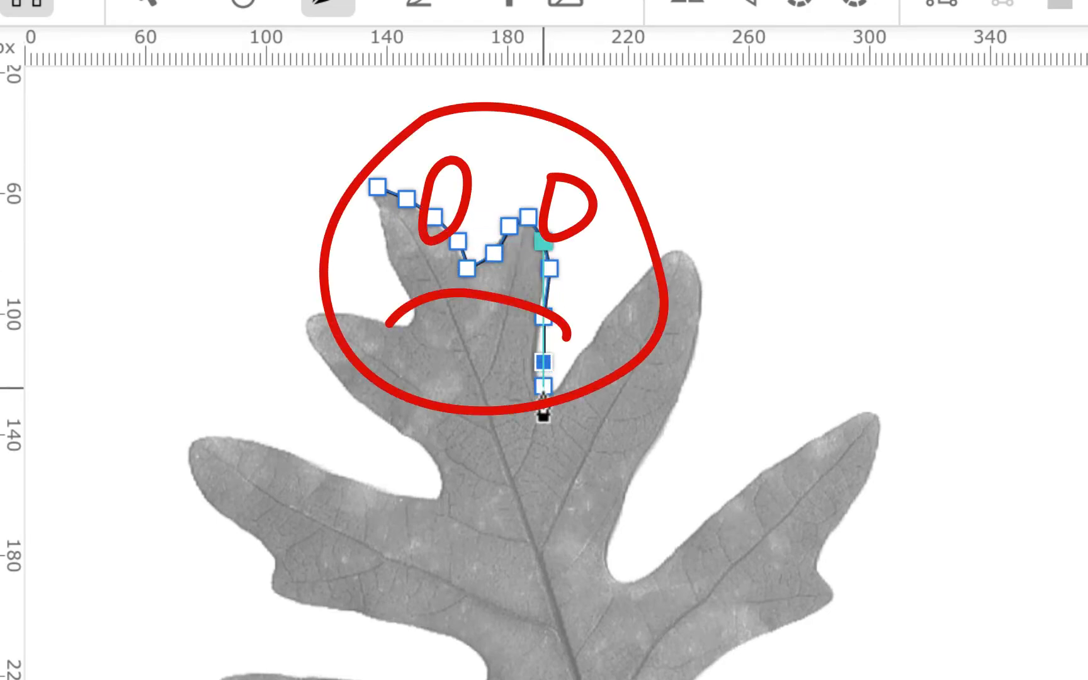
left_click(543, 400)
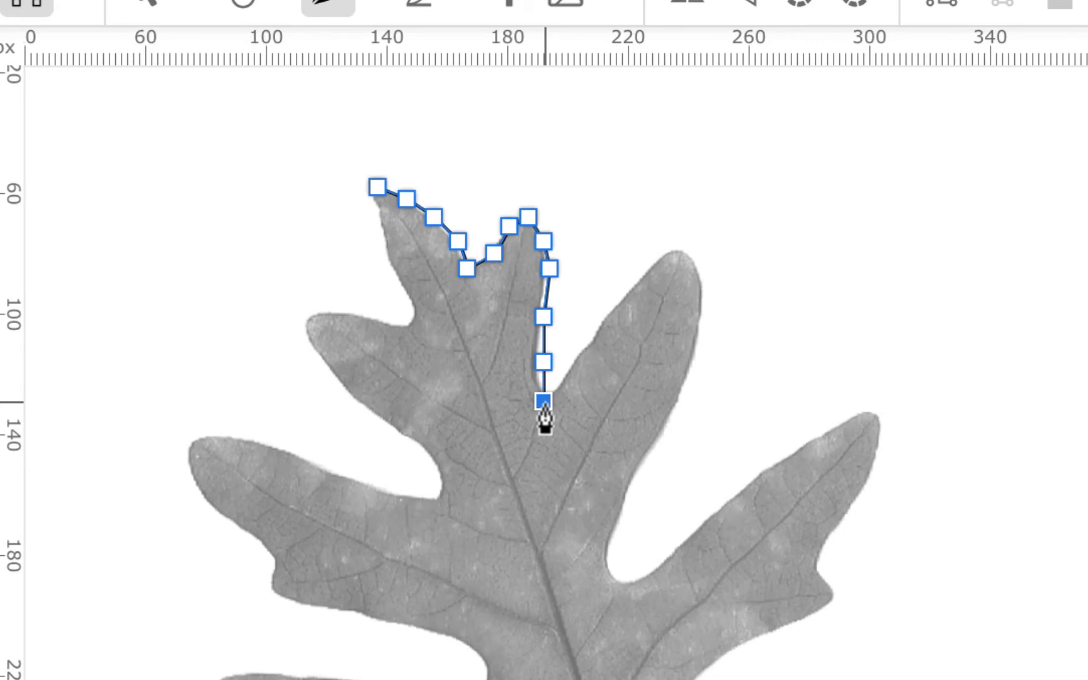
key("Escape")
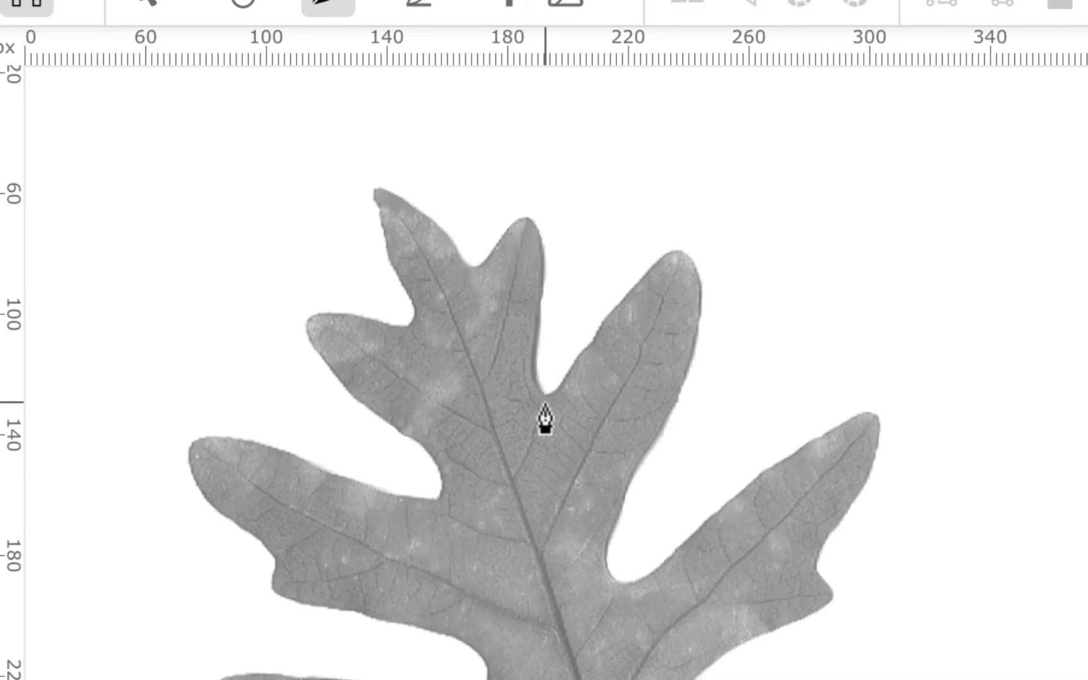
Step: Start the oak leaf's outline at its uppermost tip, placing one anchor point at each notch and lobe tip up to the third tip
left_click(374, 190)
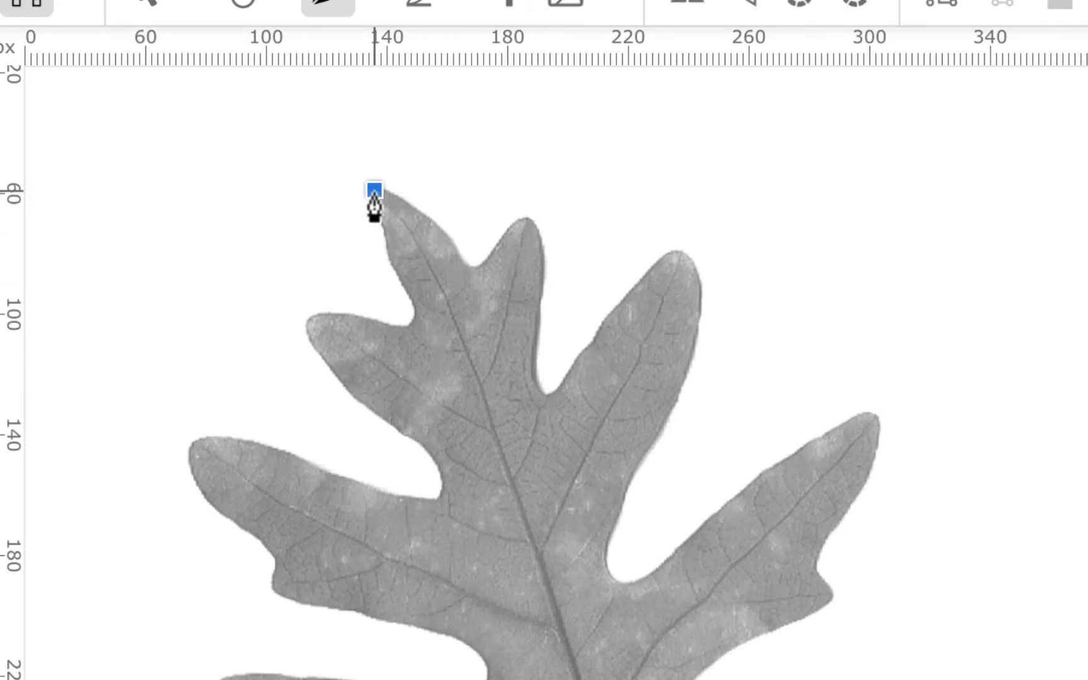
left_click(478, 272)
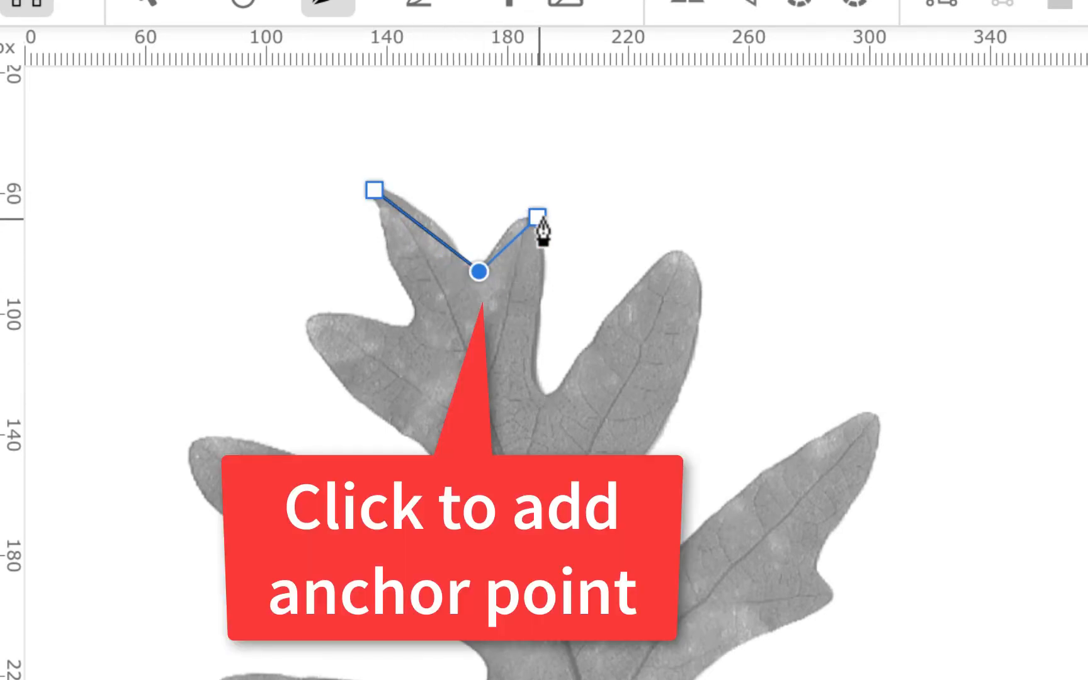
left_click(531, 211)
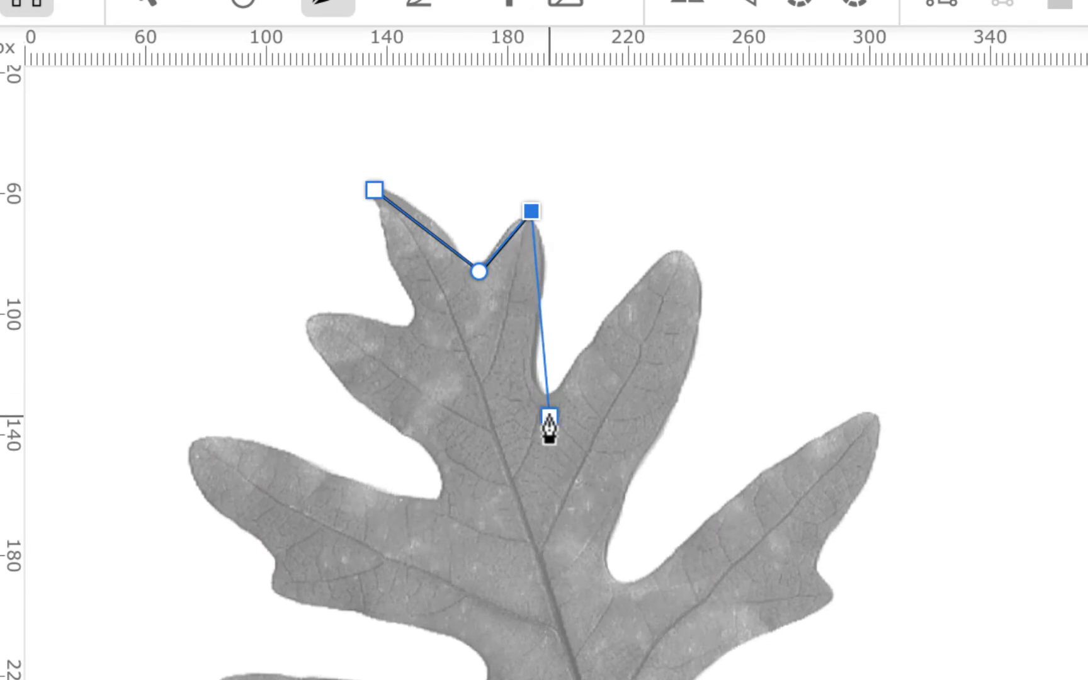
left_click(543, 403)
left_click(685, 244)
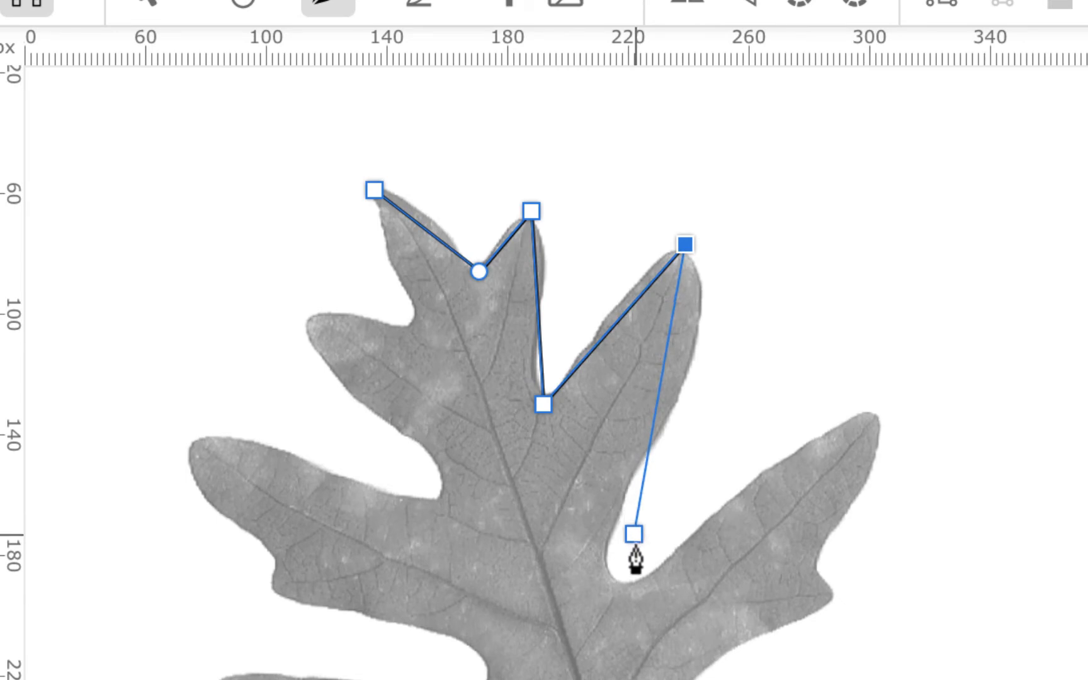
Step: Continue the oak leaf's outline down its right side, placing one anchor point at each notch and lobe tip to the lowest right lobe
left_click(619, 578)
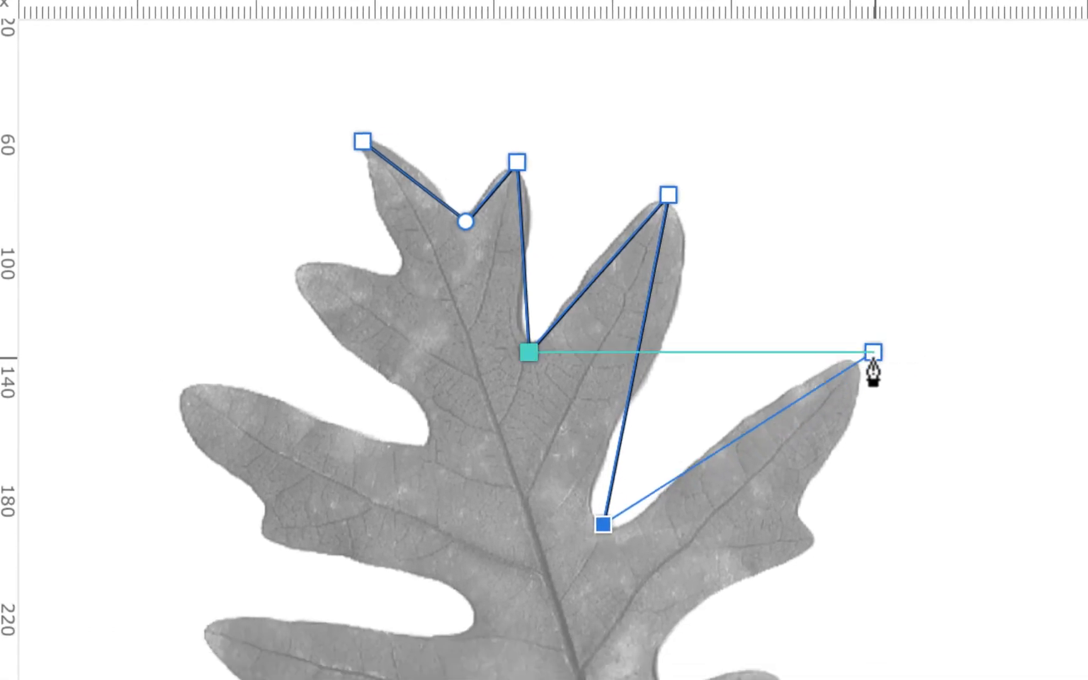
left_click(881, 405)
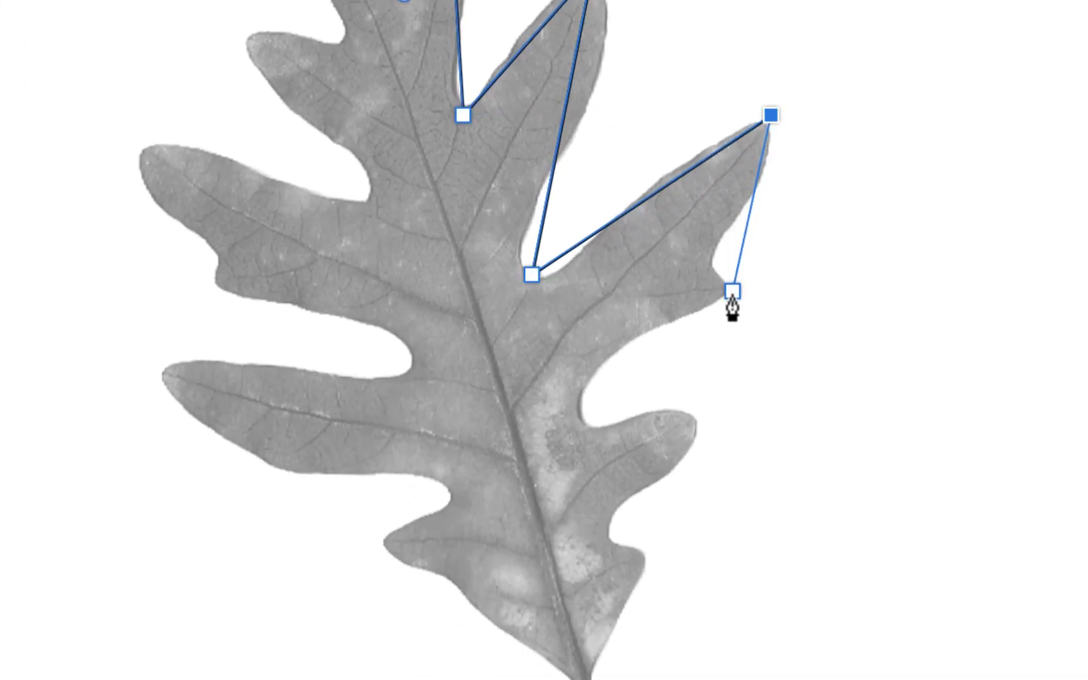
left_click(732, 291)
left_click(578, 422)
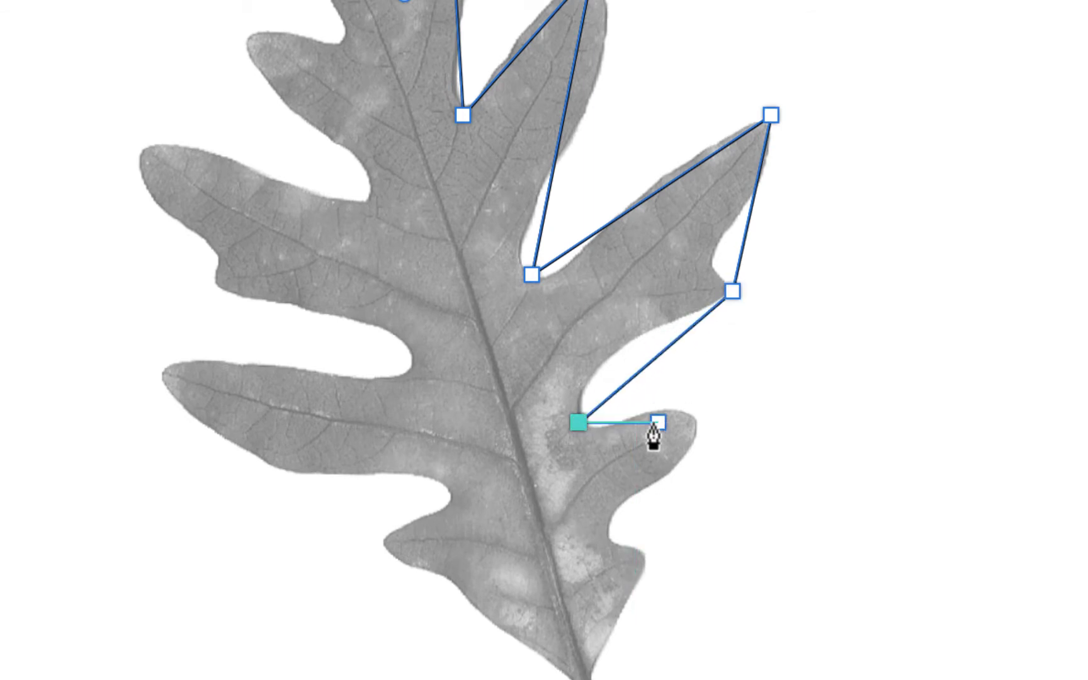
left_click(693, 422)
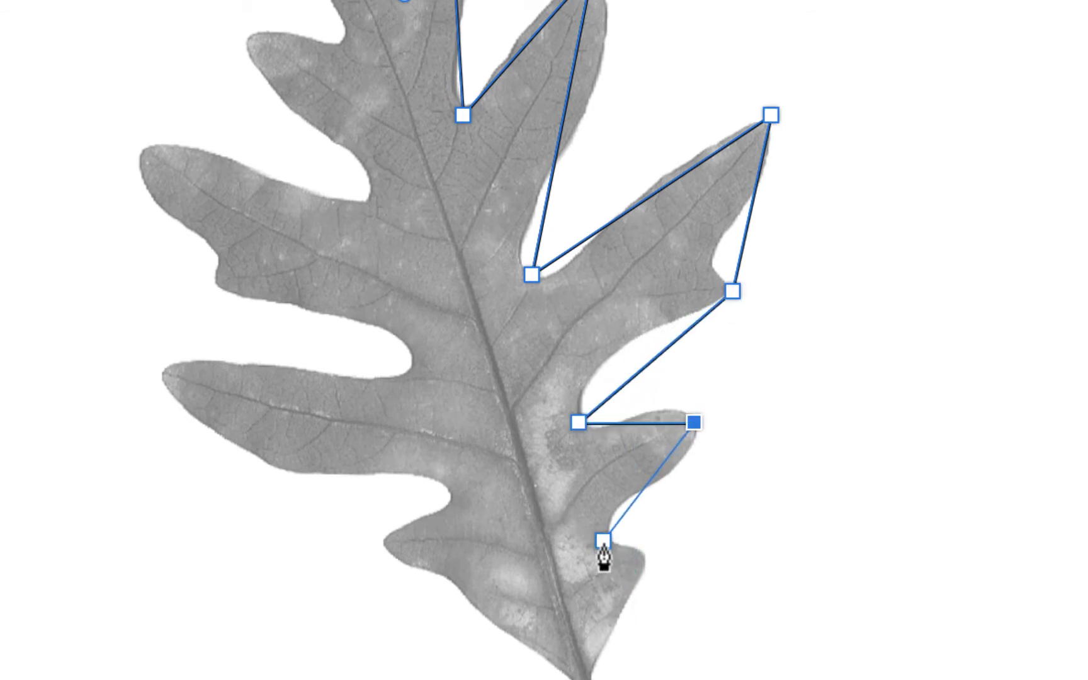
left_click(605, 537)
left_click(649, 557)
Step: Outline the leaf's stem with anchor points on both sides of its base and two around its lower end
scroll(649, 567, "down", 4)
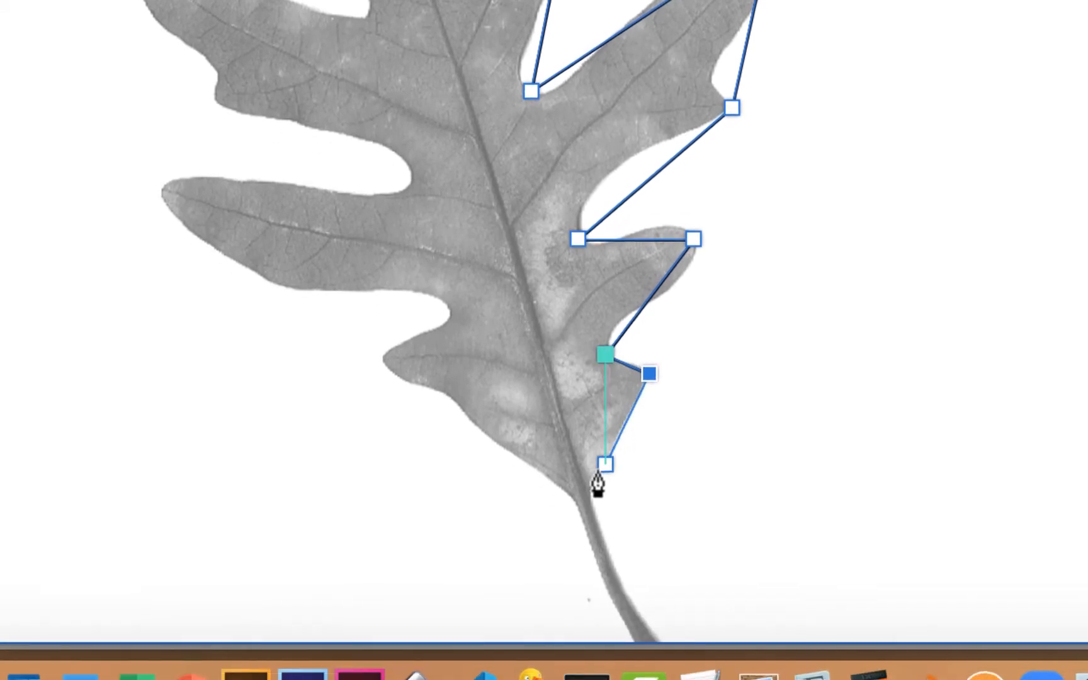
left_click(591, 491)
scroll(721, 449, "down", 3)
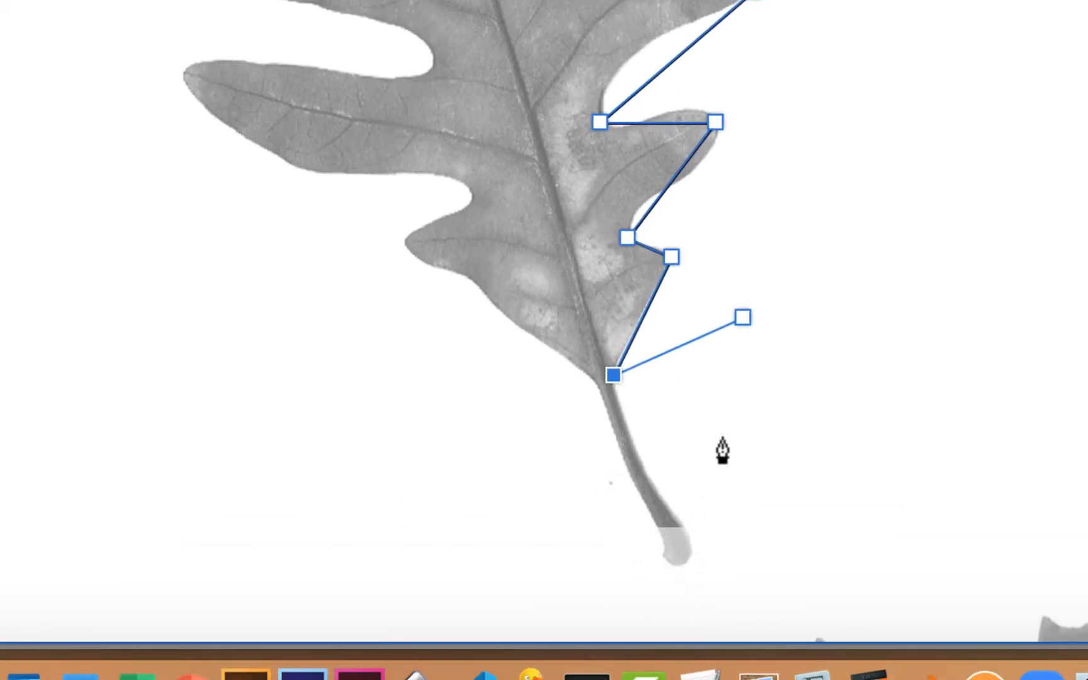
left_click(691, 515)
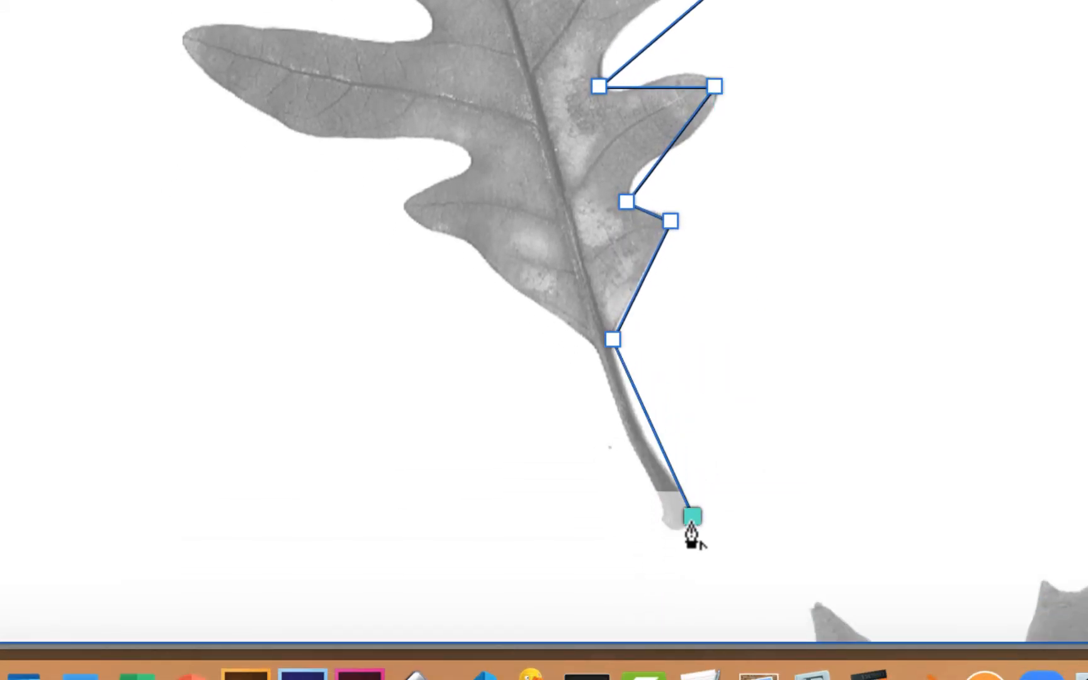
left_click(670, 546)
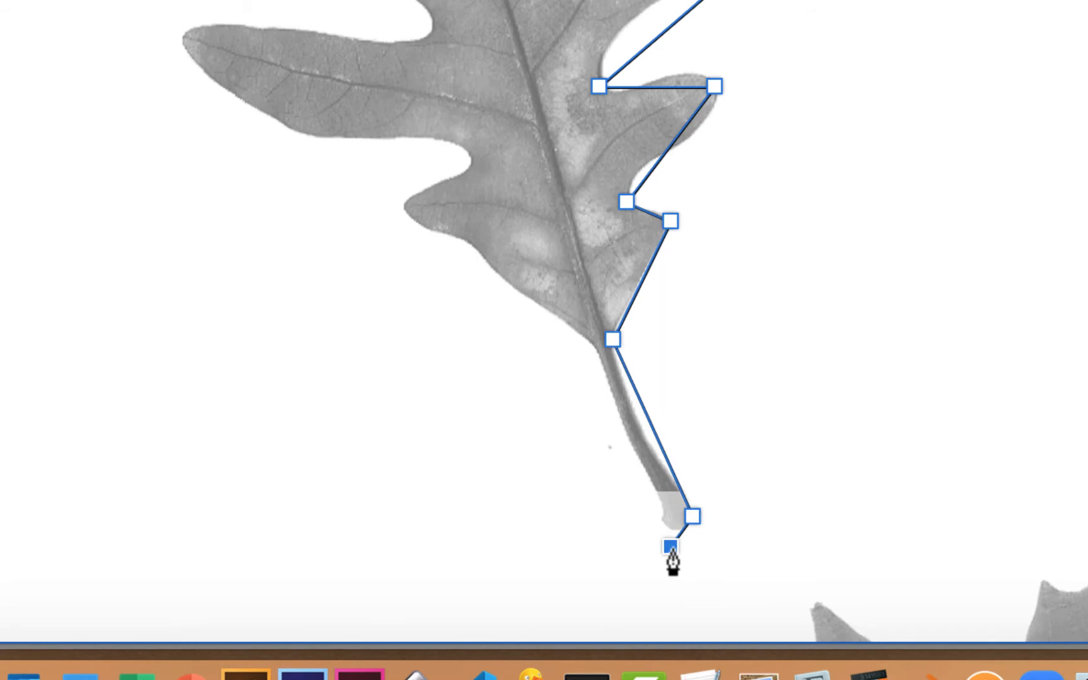
left_click(599, 356)
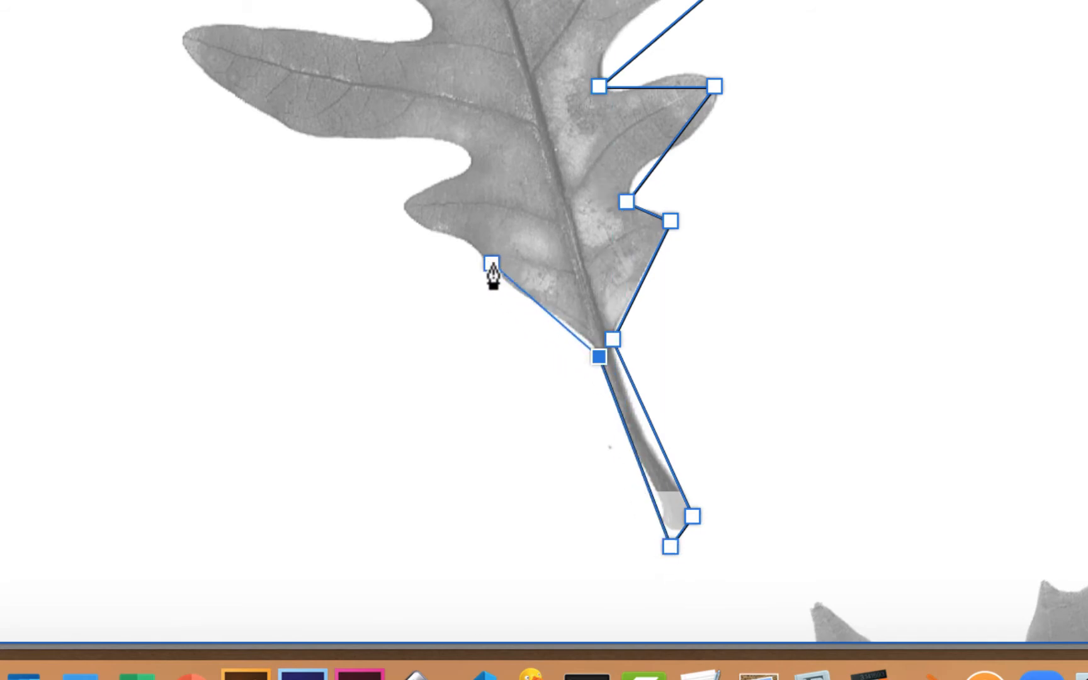
Step: Continue the outline up the leaf's left side with anchor points around the lower two lobes and on to the large middle lobe's tip
left_click(401, 214)
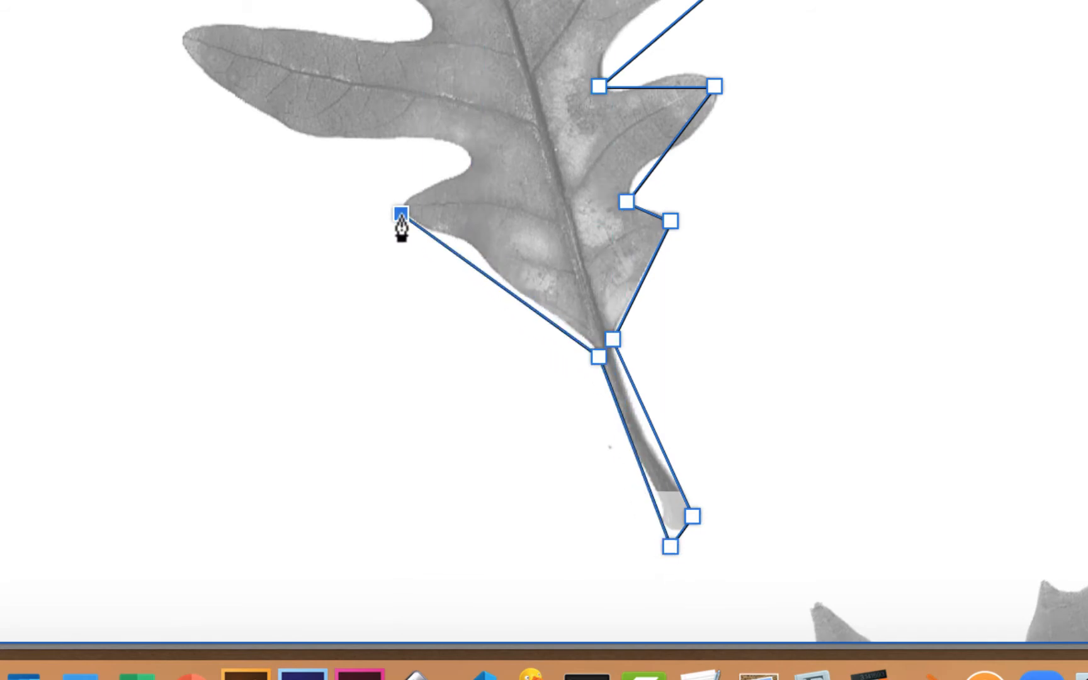
left_click(472, 153)
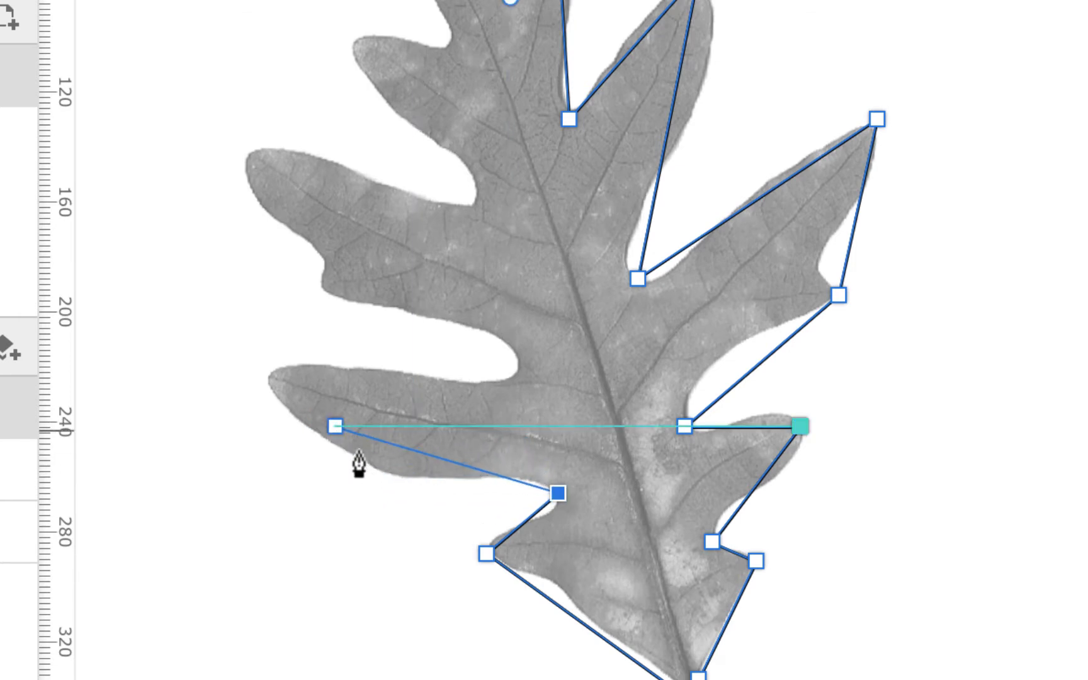
left_click(385, 477)
left_click(267, 376)
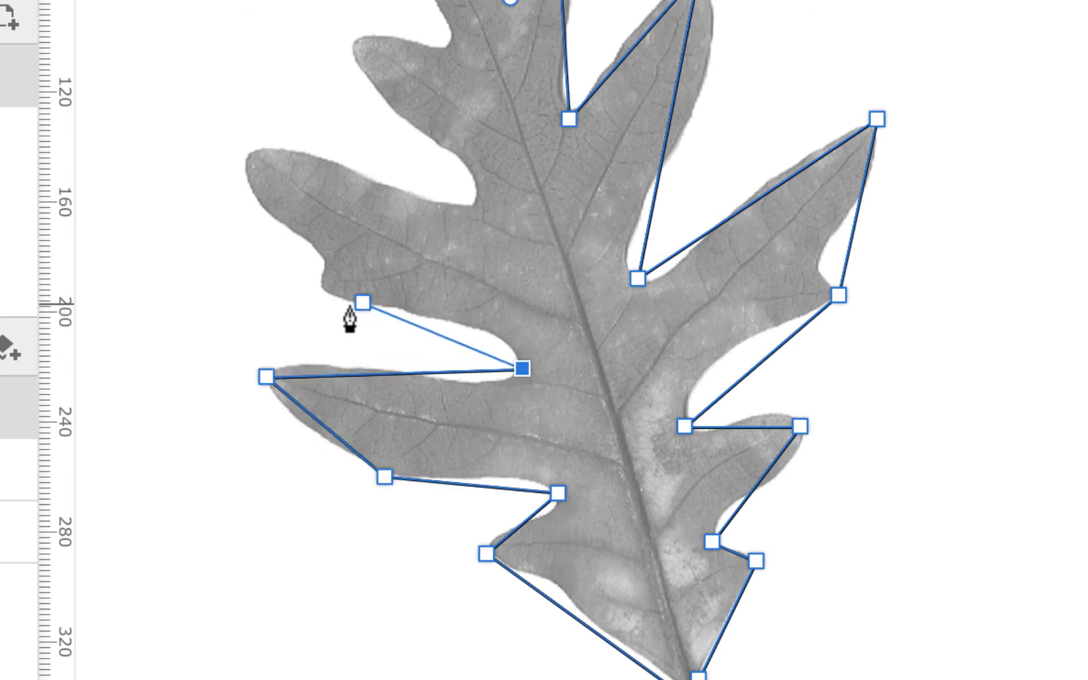
left_click(318, 294)
left_click(247, 165)
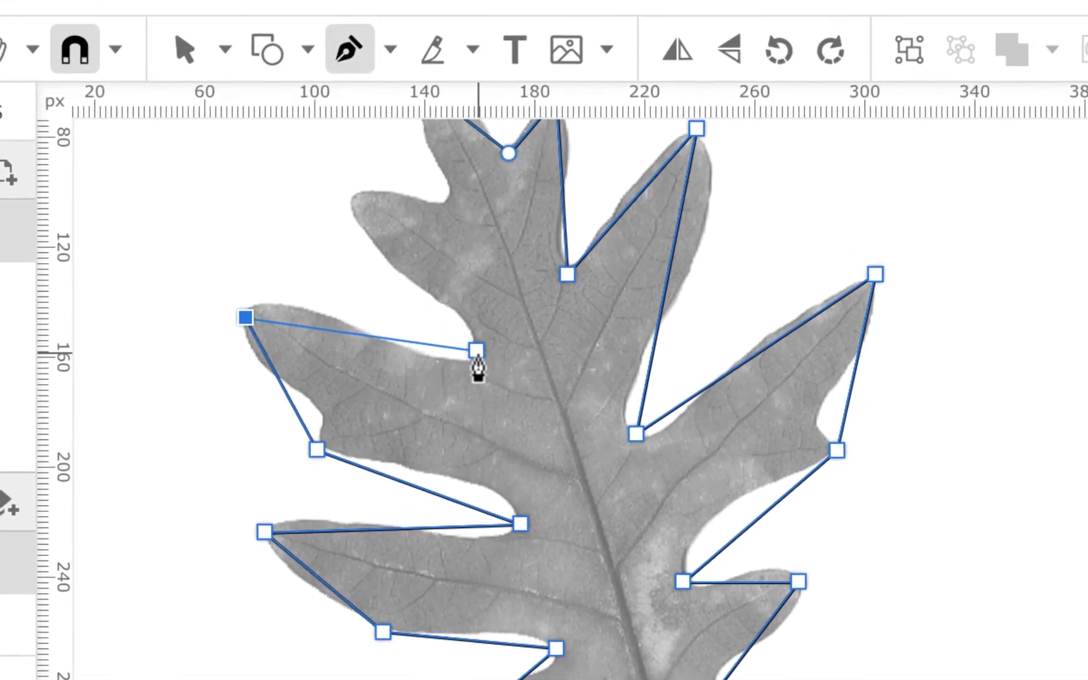
Step: Add anchor points at the notches and tip of the upper left lobe and close the path at its starting point
left_click(477, 195)
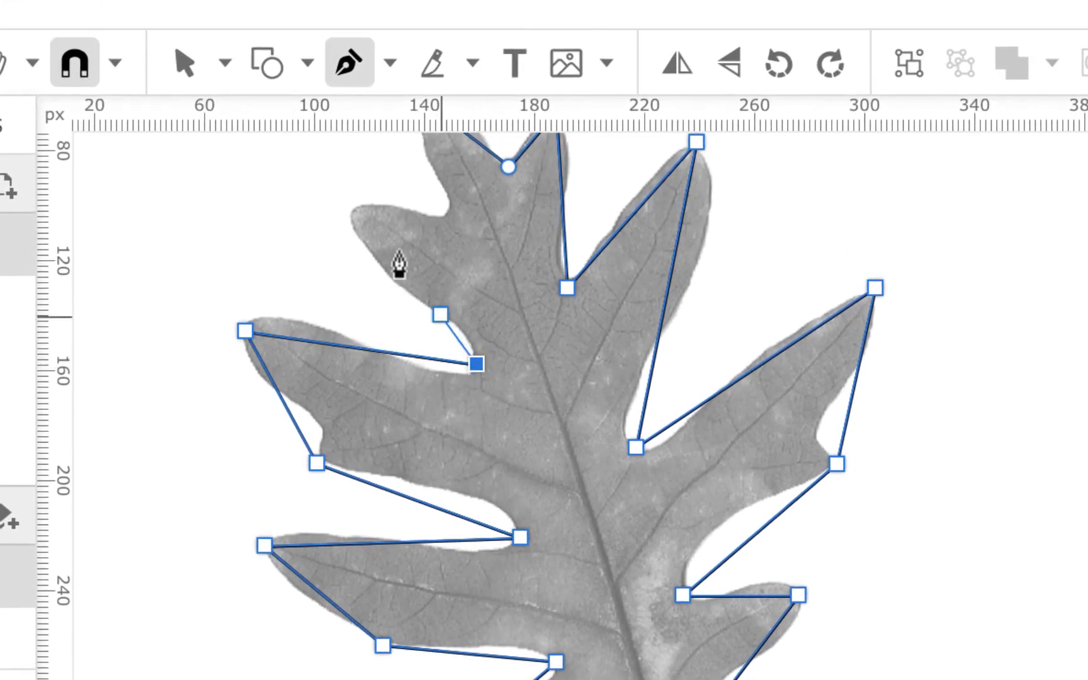
left_click(355, 202)
left_click(449, 214)
scroll(449, 230, "up", 4)
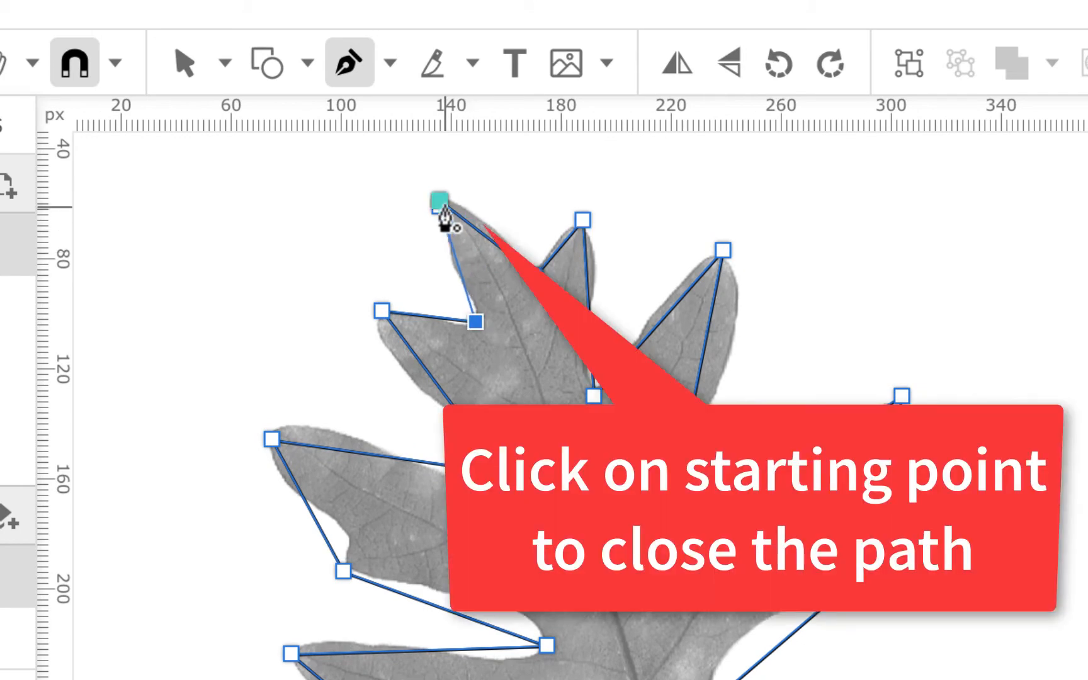
left_click(439, 202)
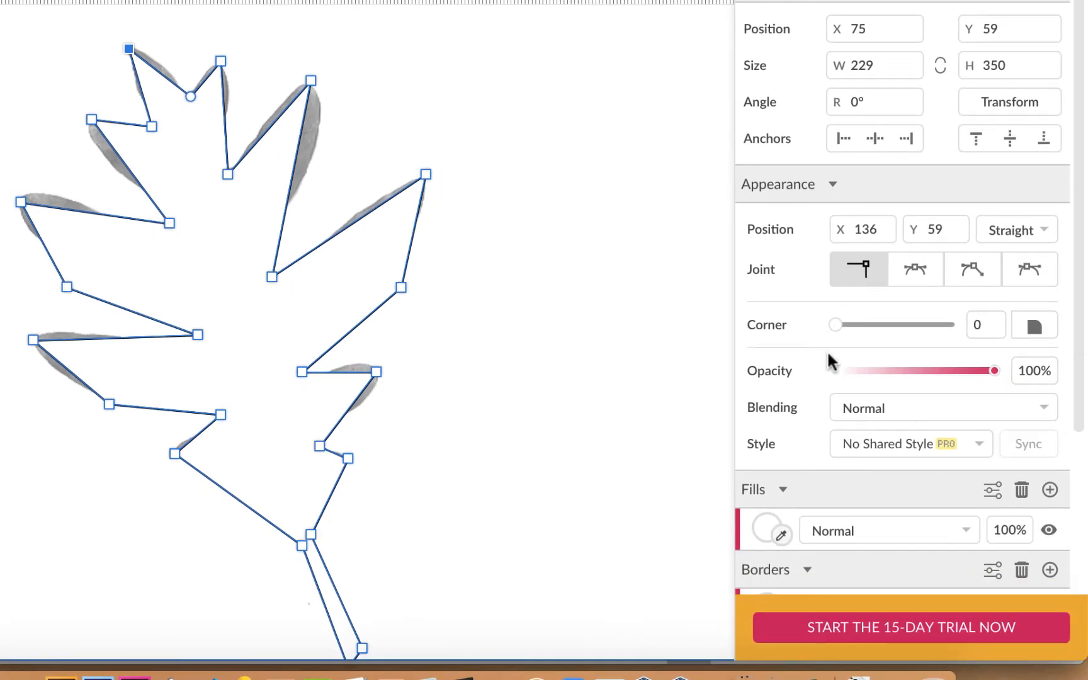
Step: Remove the fill from the closed oak outline, keeping its border, and enlarge the upper lobes
left_click(1021, 490)
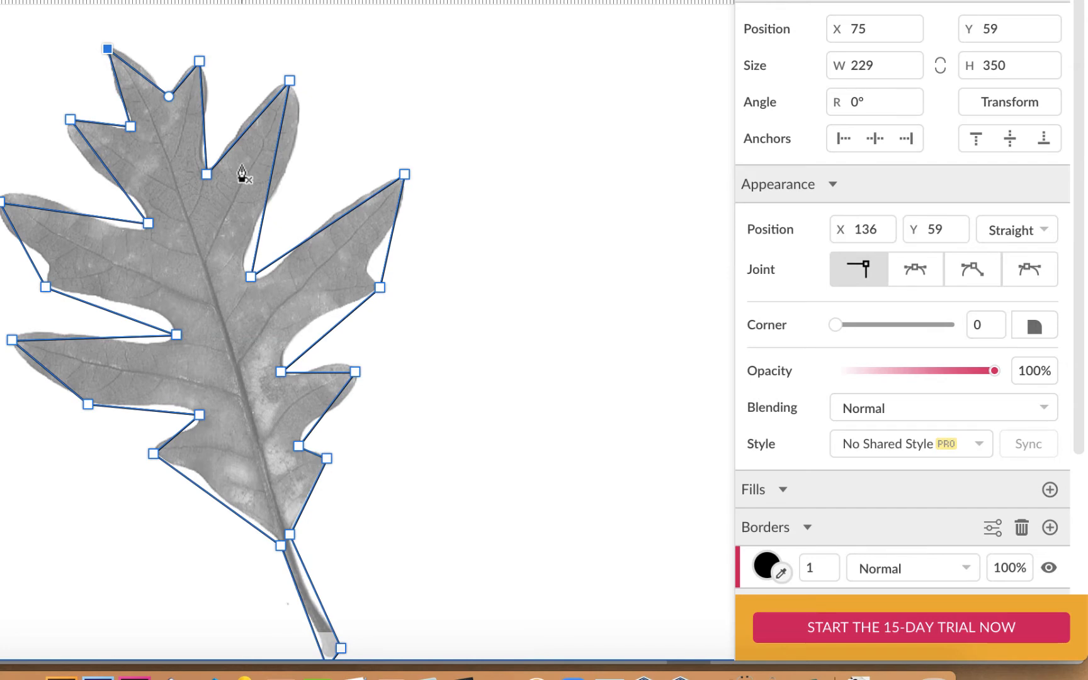
key("super+plus")
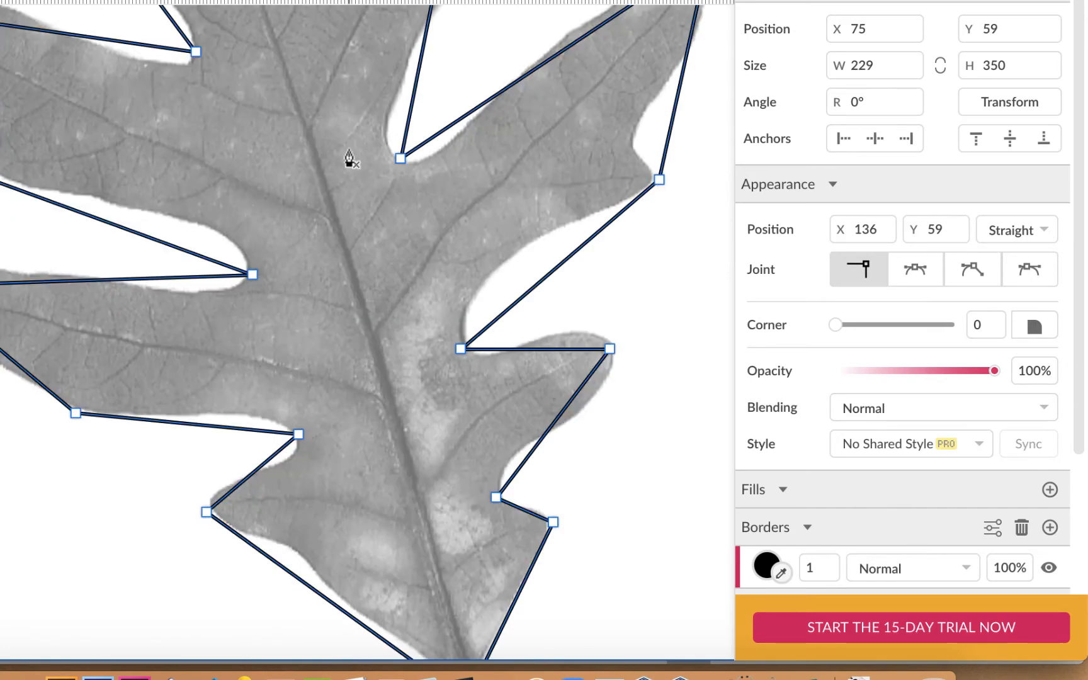
scroll(349, 160, "up", 5)
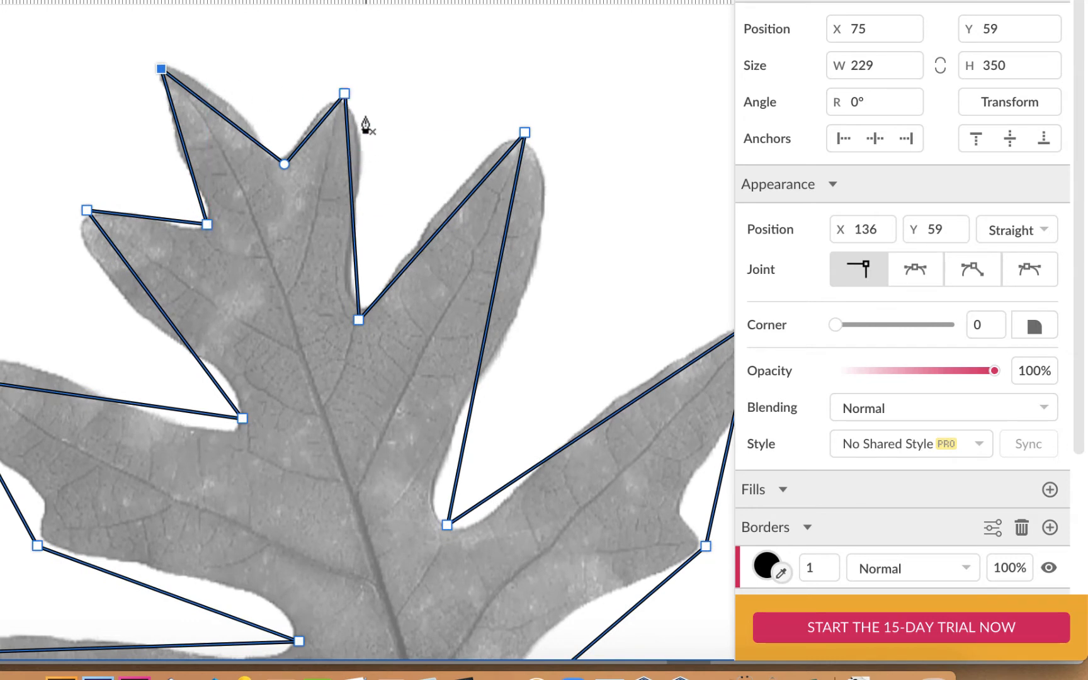
scroll(365, 123, "right", 1)
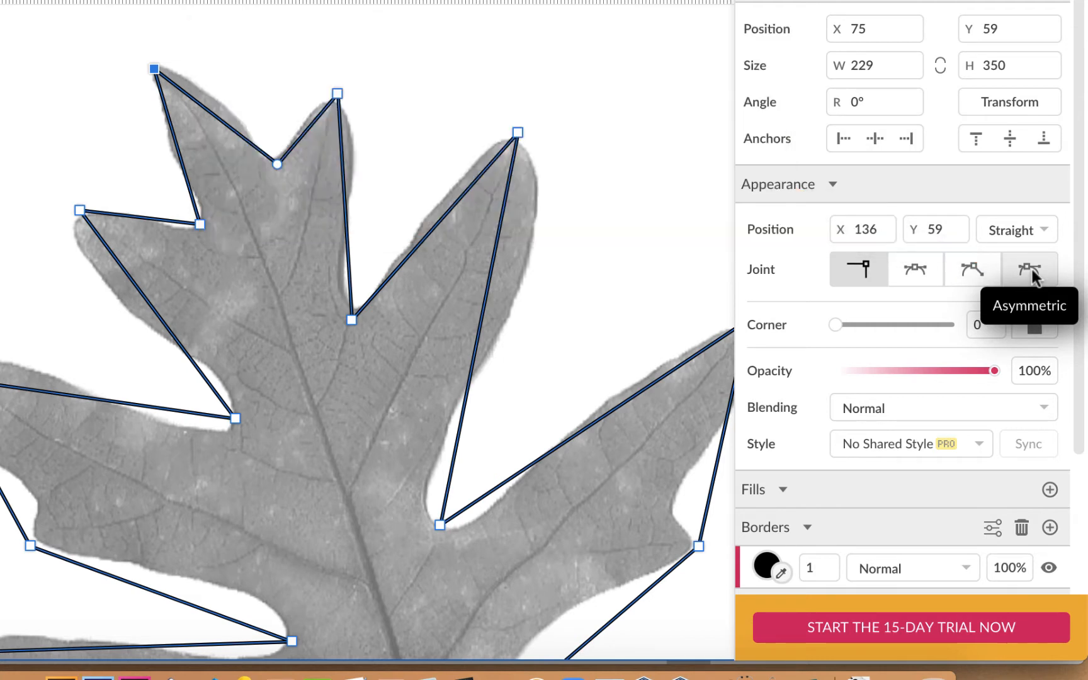
scroll(583, 224, "right", 1)
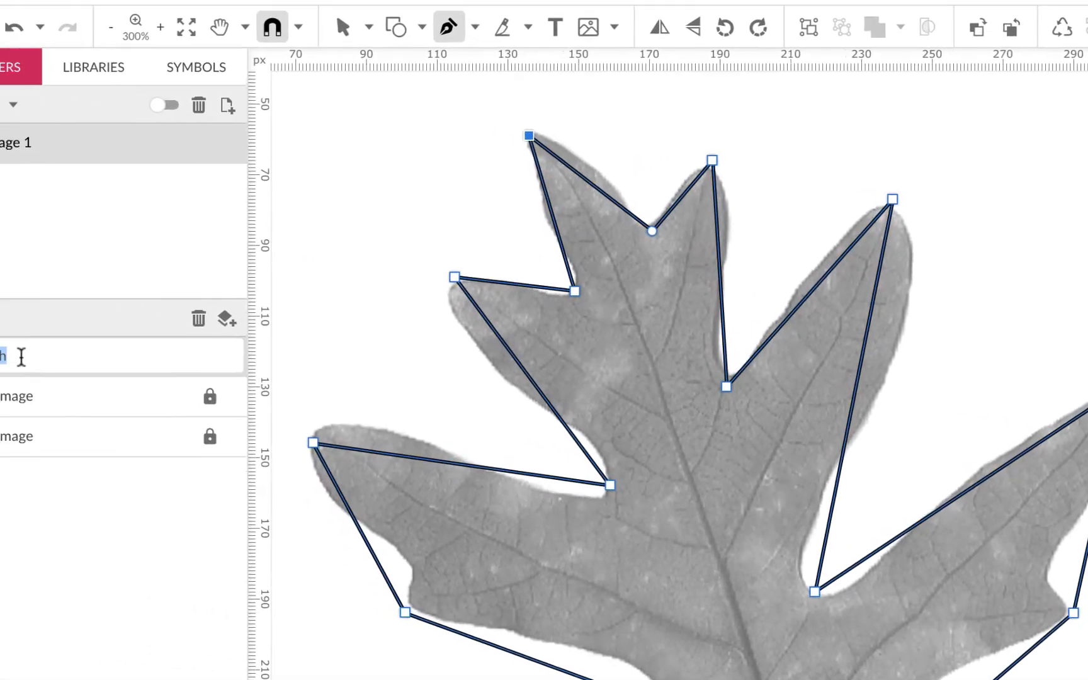
Step: Rename the oak outline's layer as Path-oak
left_click(21, 357)
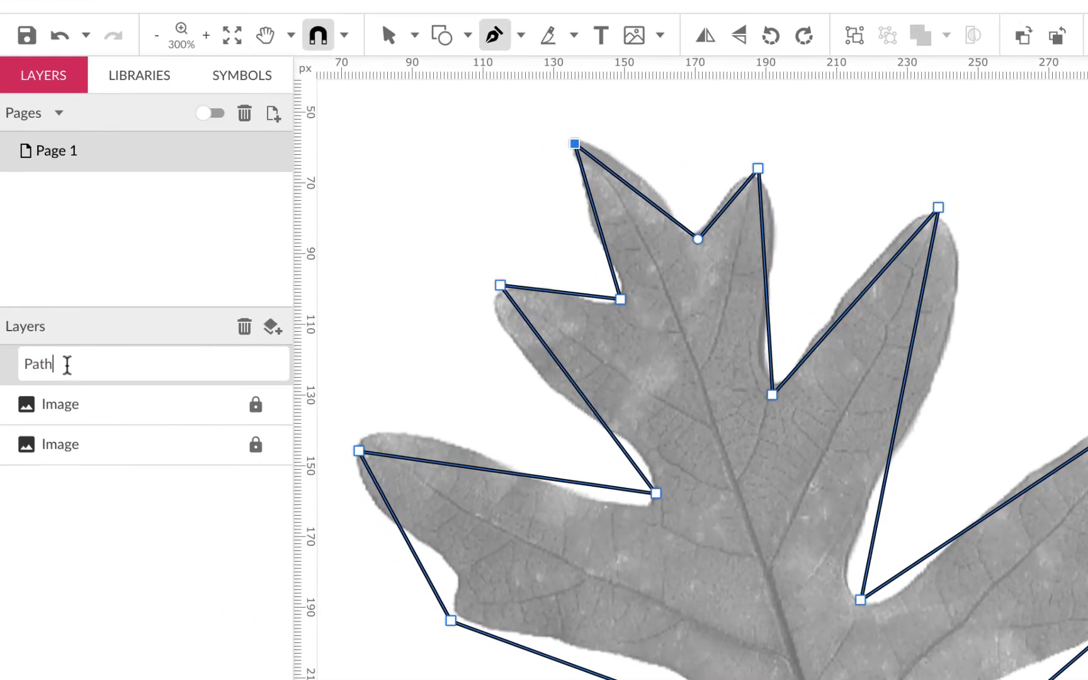
type("-oak")
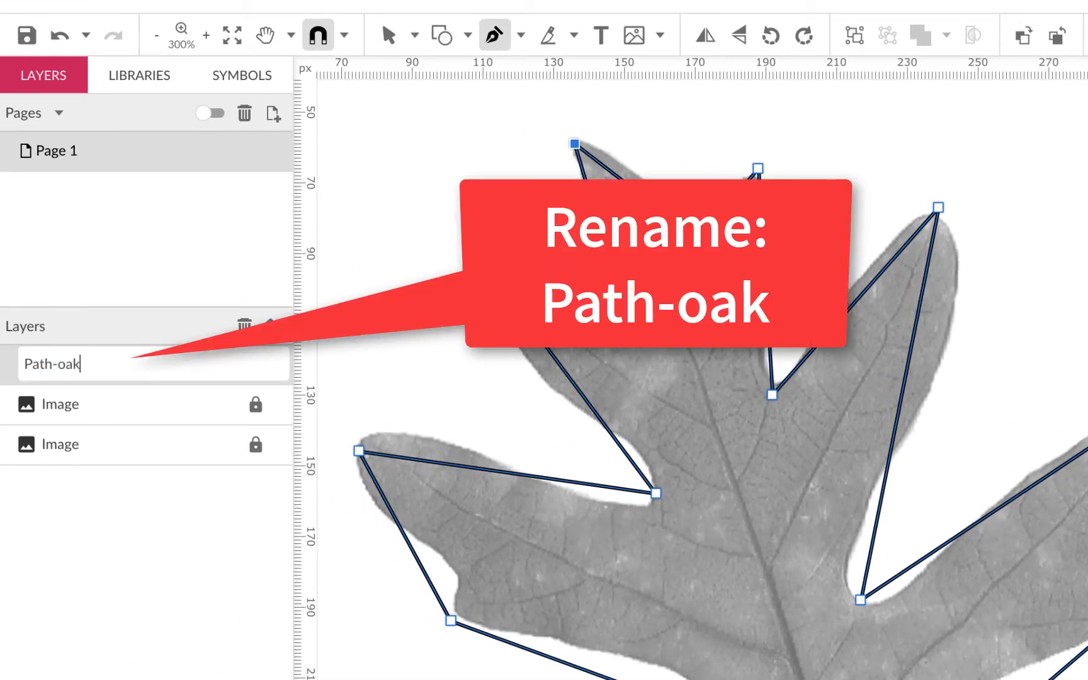
key("Return")
Step: Using the Subselect tool, convert the outline's anchor points at the uppermost tip and the first notch beside it to Asymmetric joints
scroll(316, 291, "left", 5)
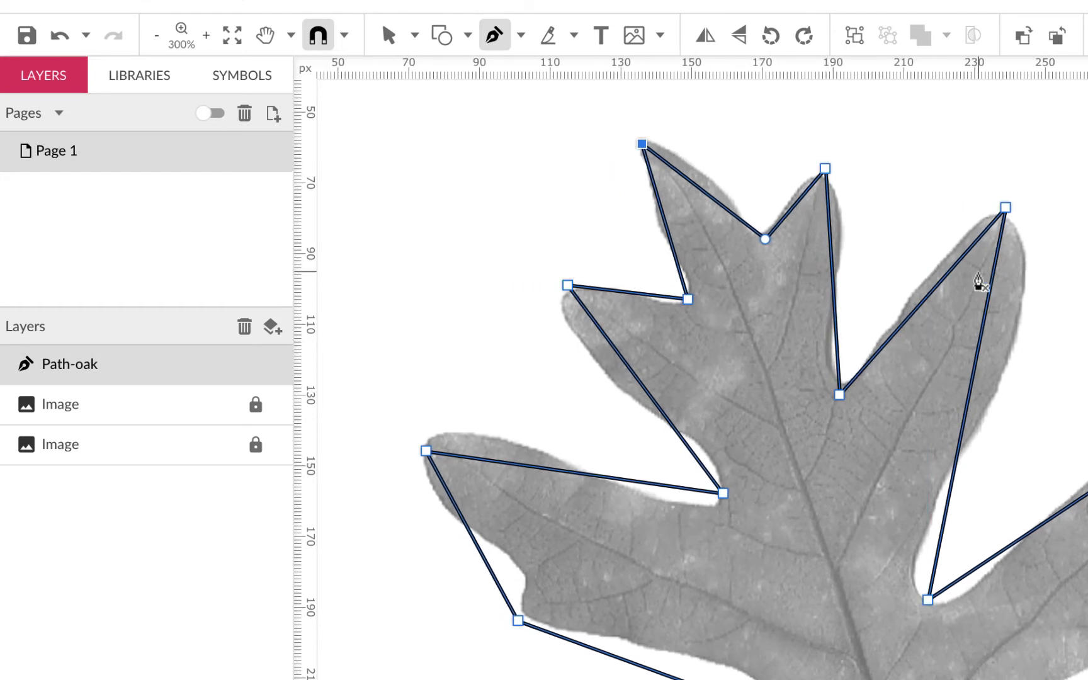
scroll(976, 284, "up", 1)
left_click(414, 35)
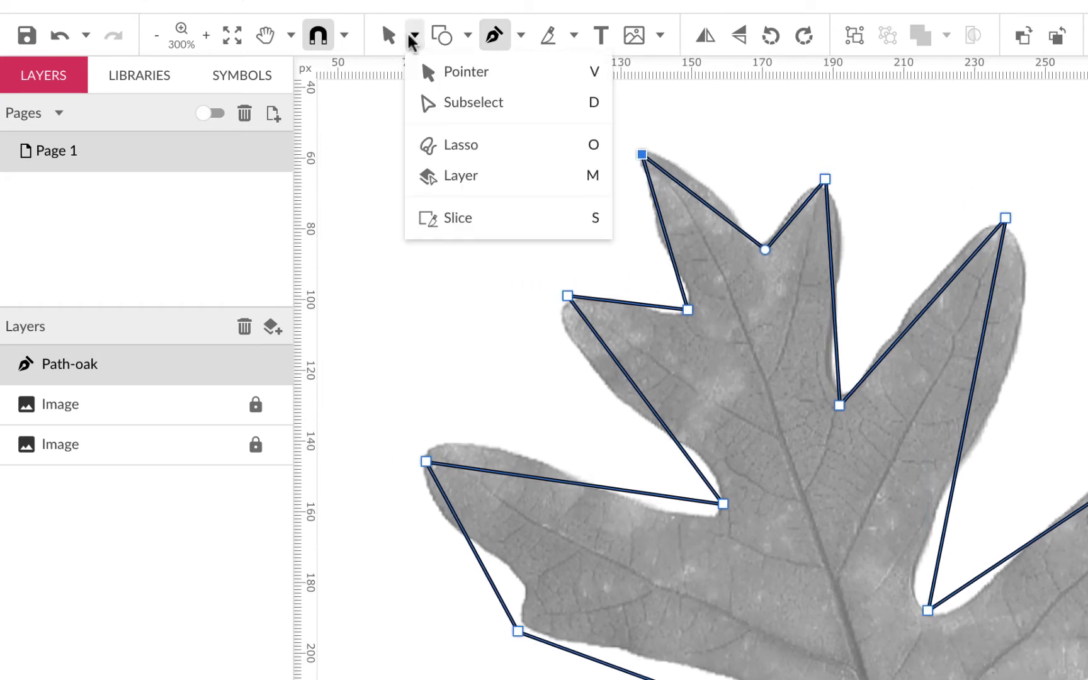
left_click(444, 102)
left_click(414, 36)
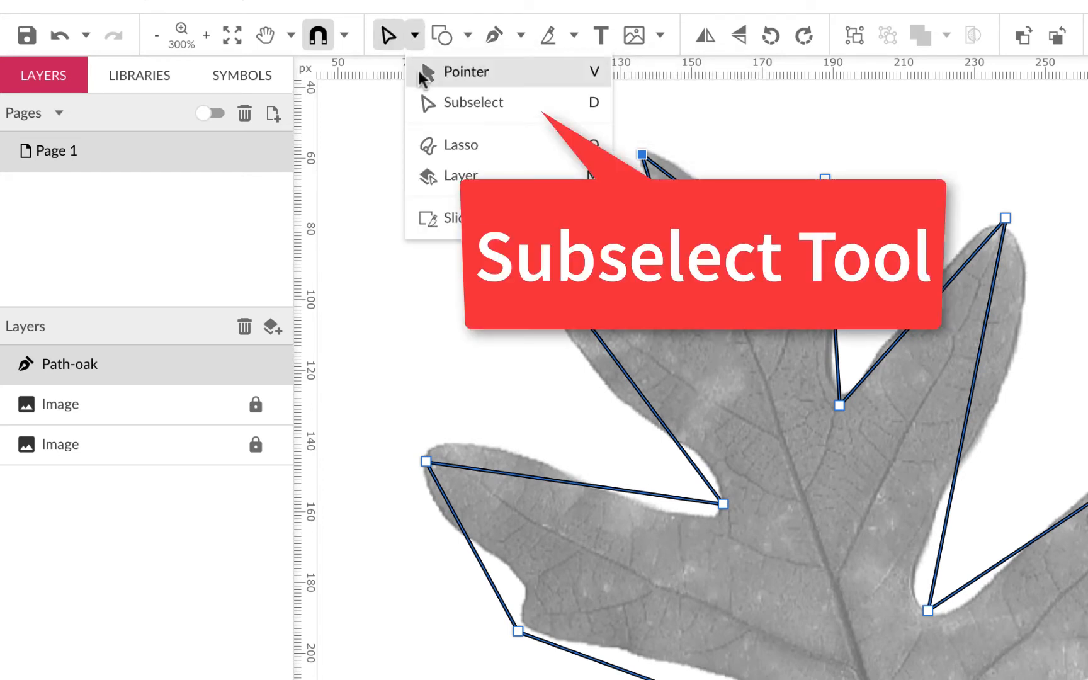
left_click(471, 102)
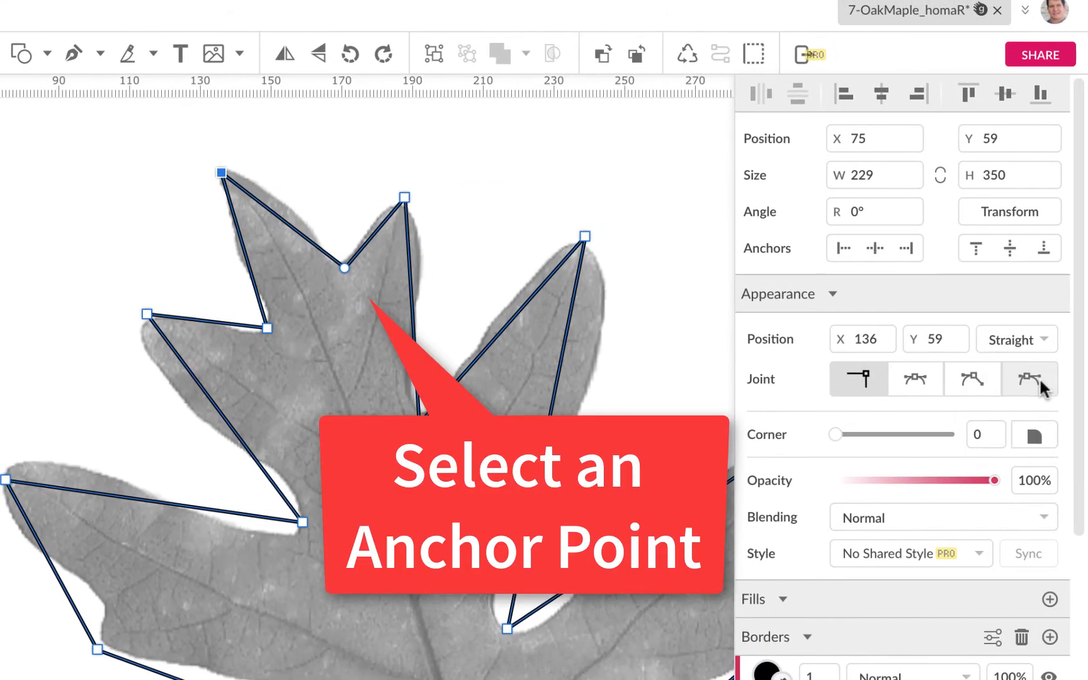
left_click(1032, 379)
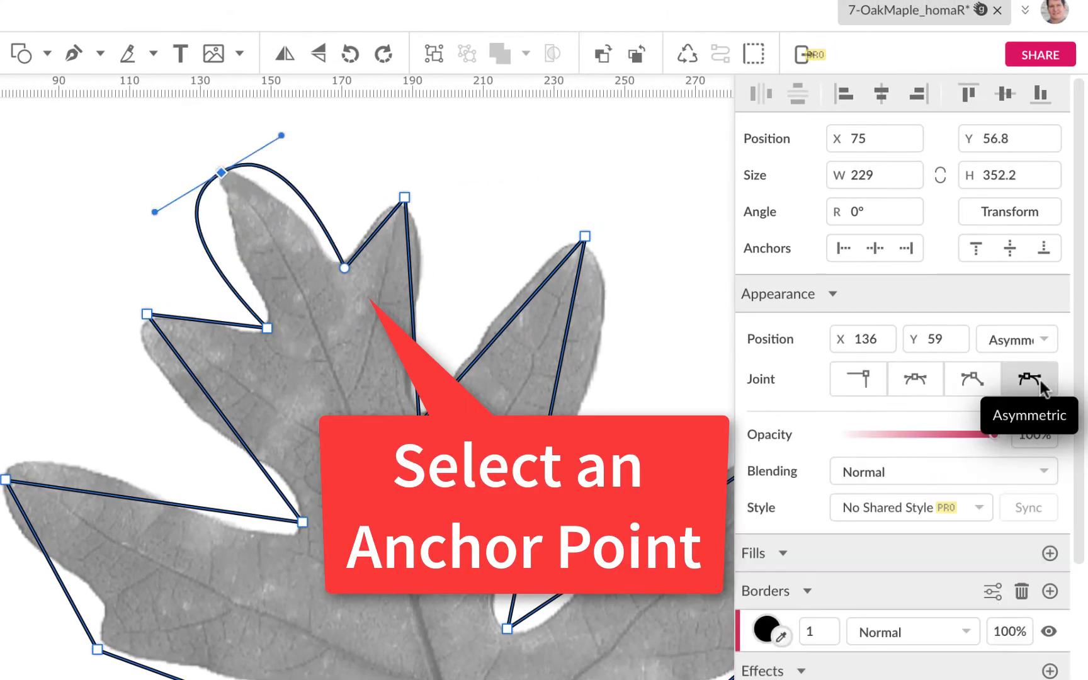
left_click(345, 268)
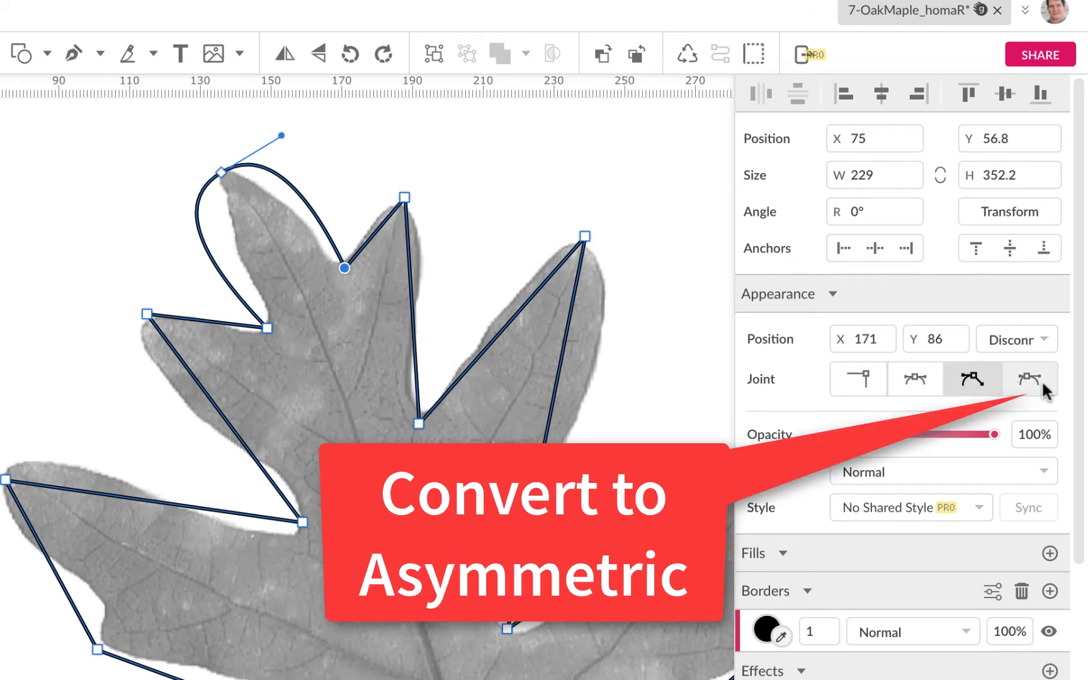
left_click(1031, 377)
Step: Convert the anchor points at the second tip, the second notch and the third tip to Asymmetric joints
left_click(405, 197)
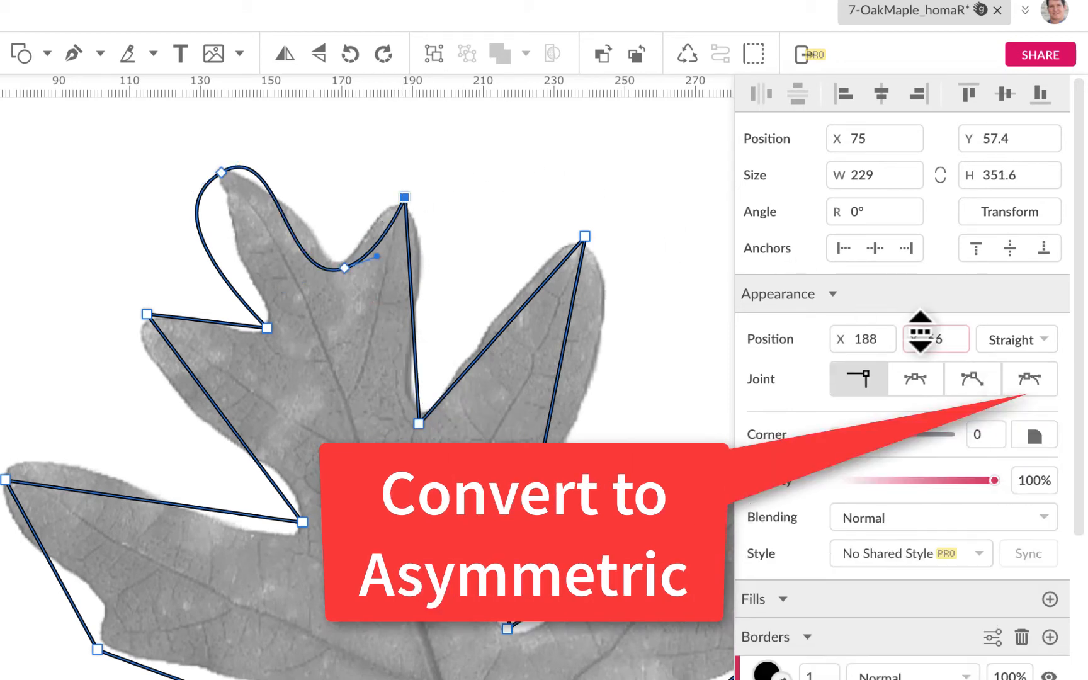
left_click(1036, 377)
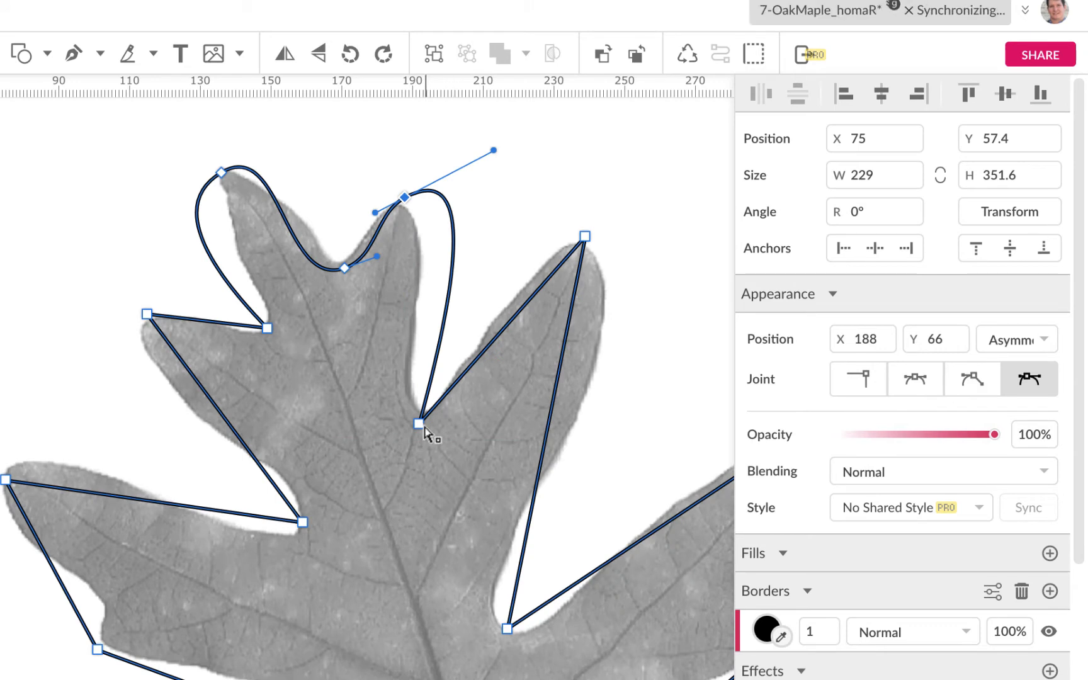
left_click(418, 423)
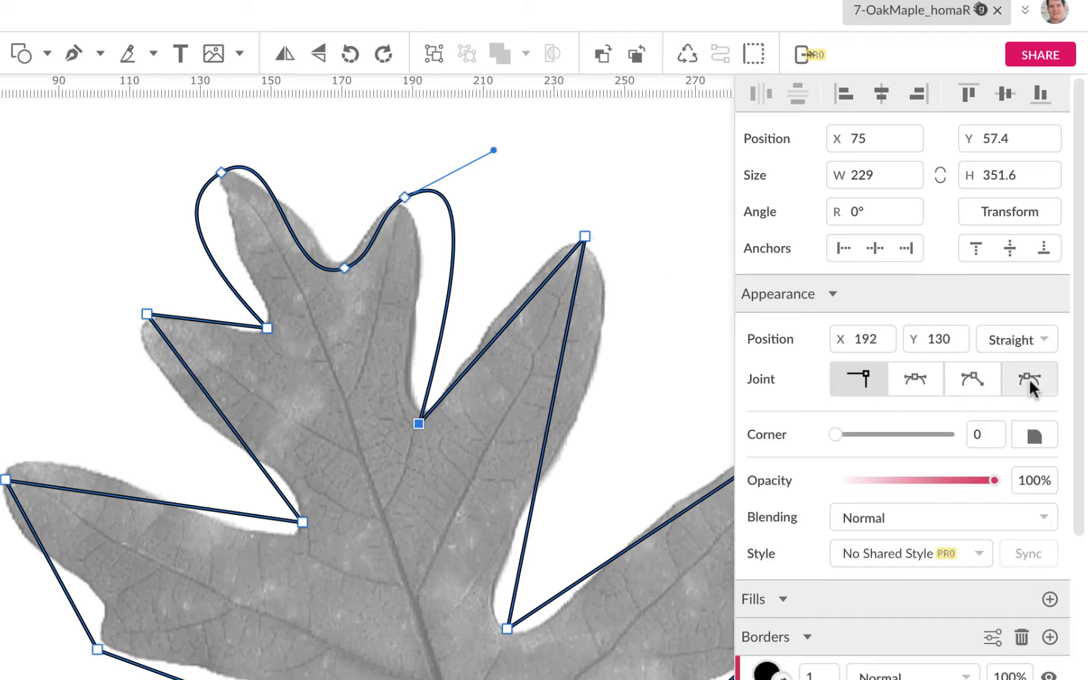
left_click(1028, 378)
left_click(1032, 382)
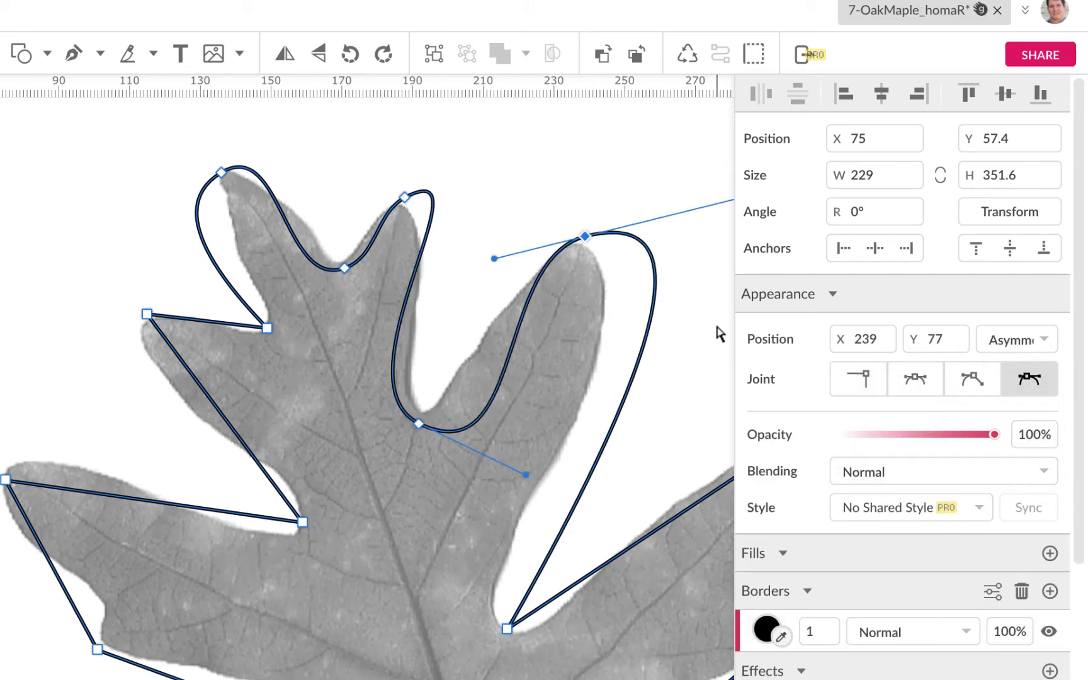
Step: Shorten both curve handles of the uppermost tip's anchor point so the outline hugs the narrow lobe
left_click(221, 172)
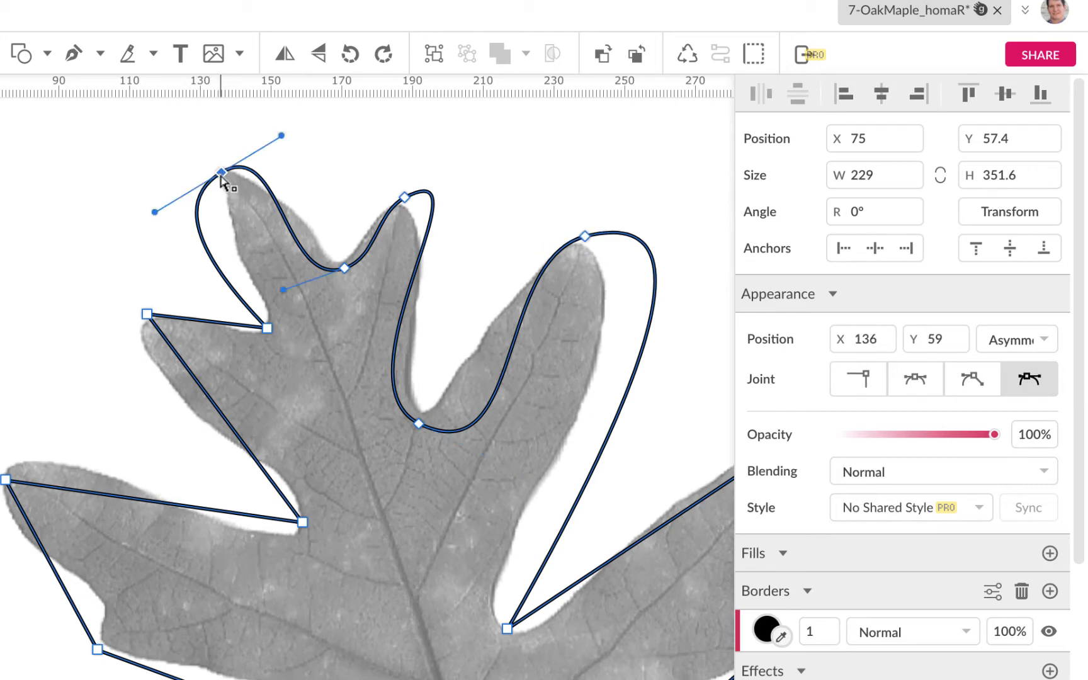
left_click_drag(281, 135, 259, 157)
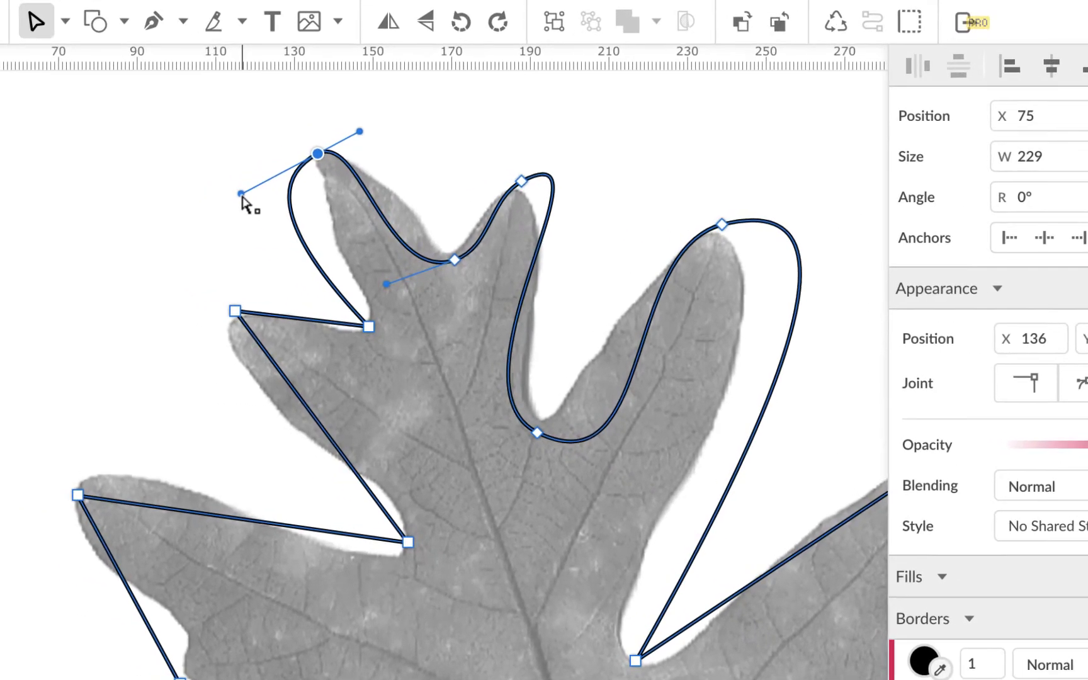
mouse_move(219, 199)
left_mouse_down()
mouse_move(275, 166)
mouse_move(302, 166)
left_mouse_up()
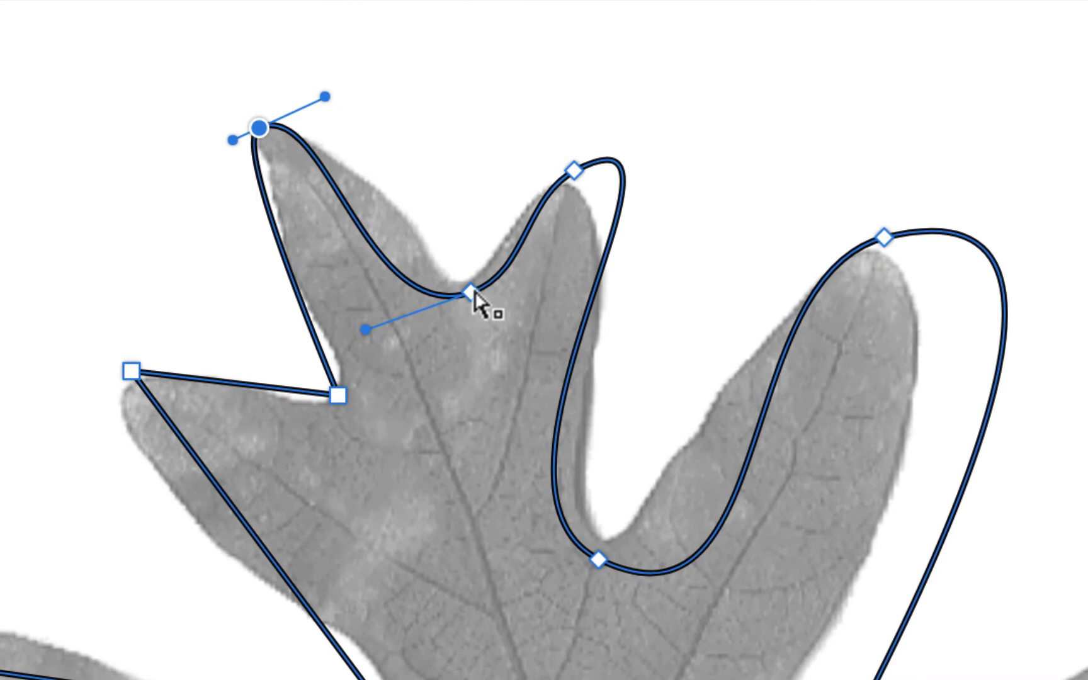
Step: Move the first notch's anchor point onto the leaf edge and shorten and tilt its handles to follow both sides of the notch
left_click_drag(472, 292, 469, 280)
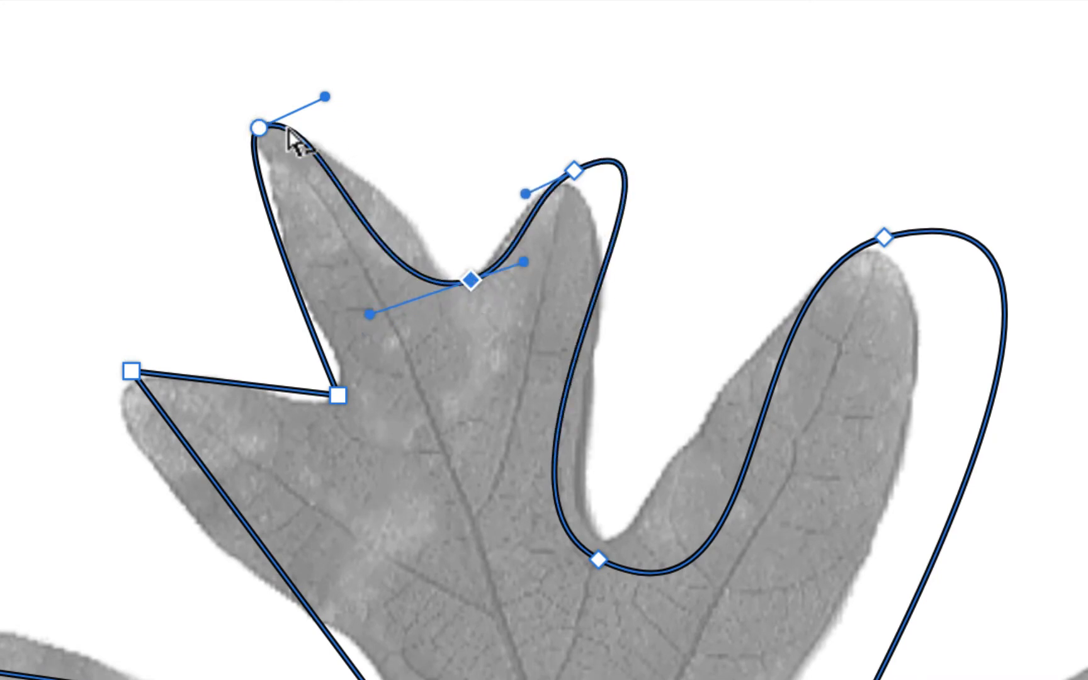
left_click_drag(290, 135, 332, 189)
left_click_drag(370, 314, 434, 284)
left_click_drag(527, 274, 512, 255)
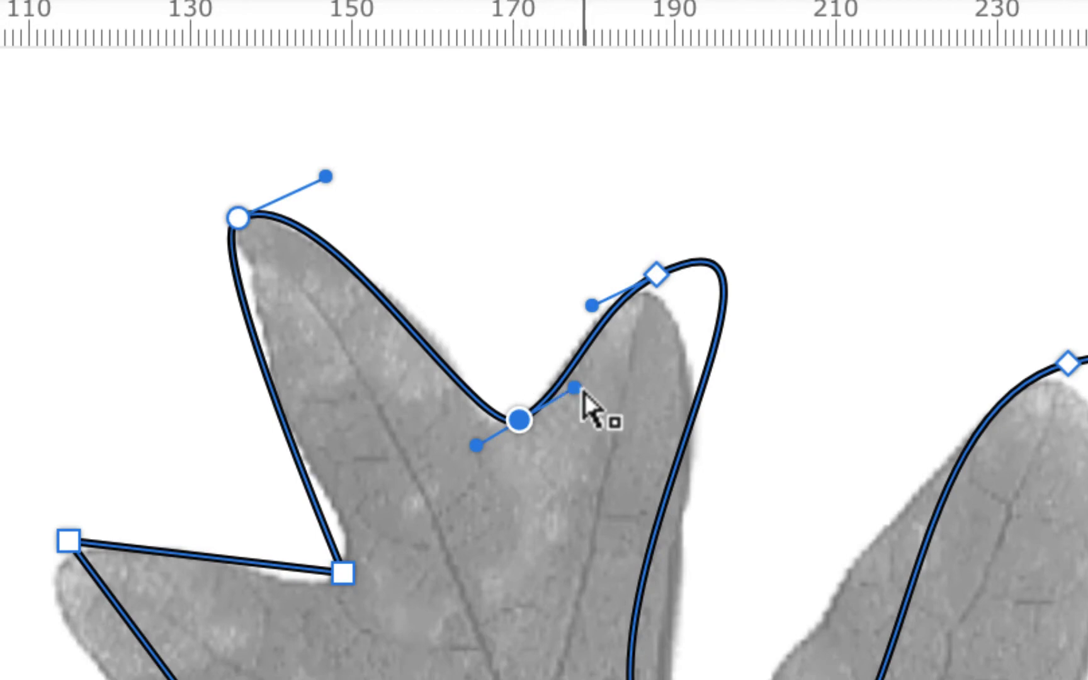
Step: Reposition the second tip and second notch anchor points on the leaf edge and adjust their handles to fit the curve between them
left_click_drag(656, 275, 634, 299)
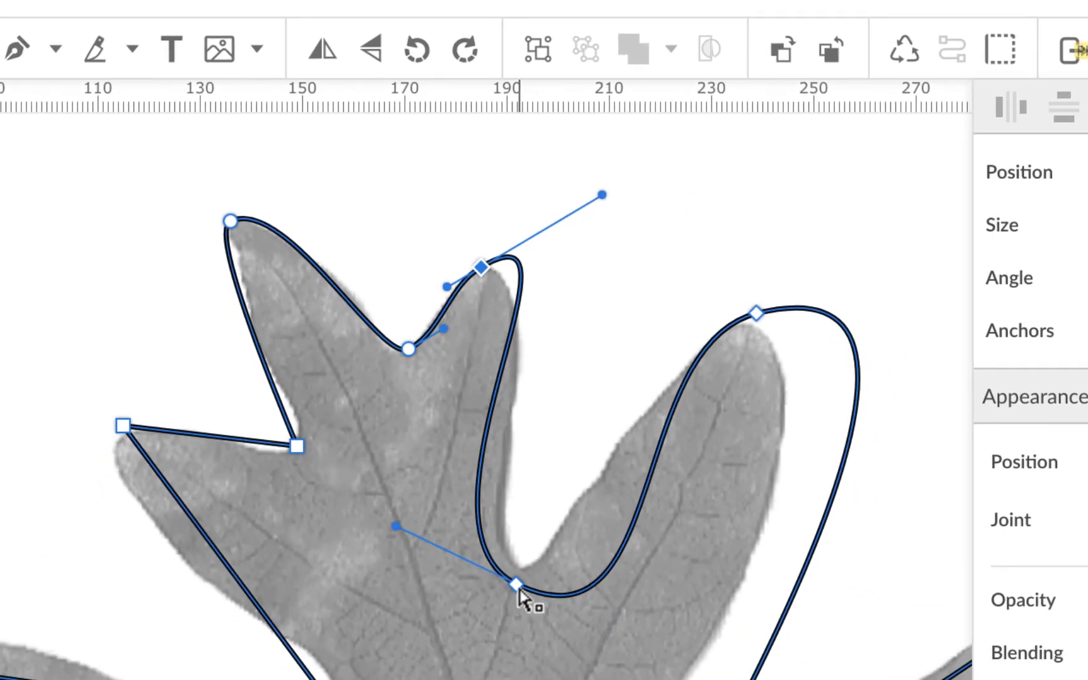
left_click_drag(519, 590, 526, 570)
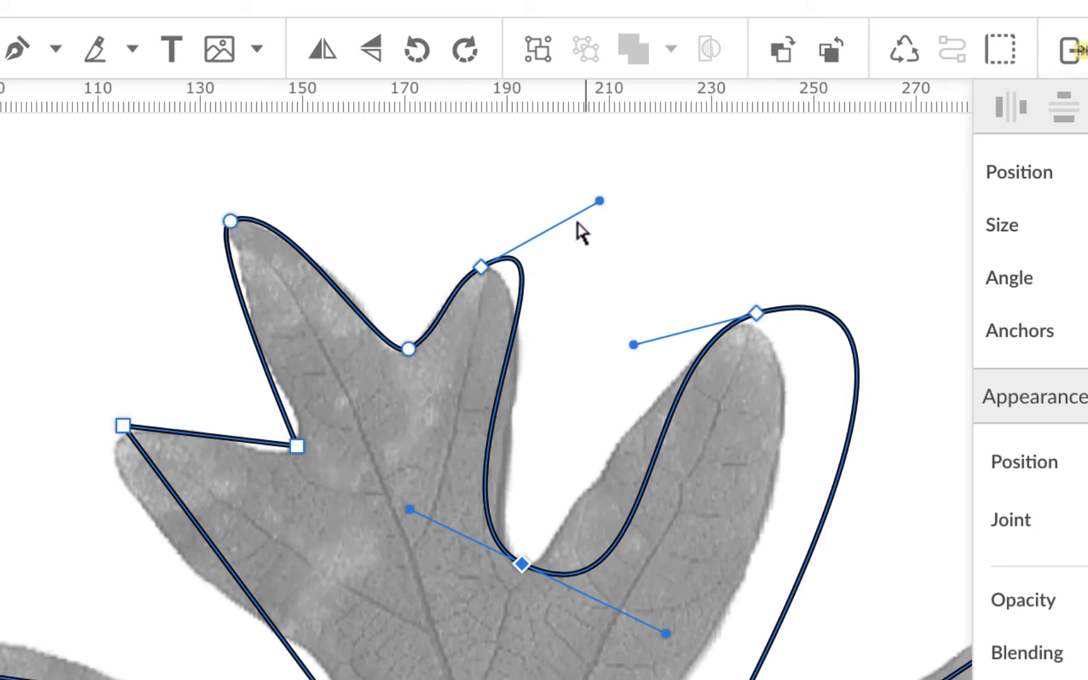
left_click_drag(599, 202, 604, 294)
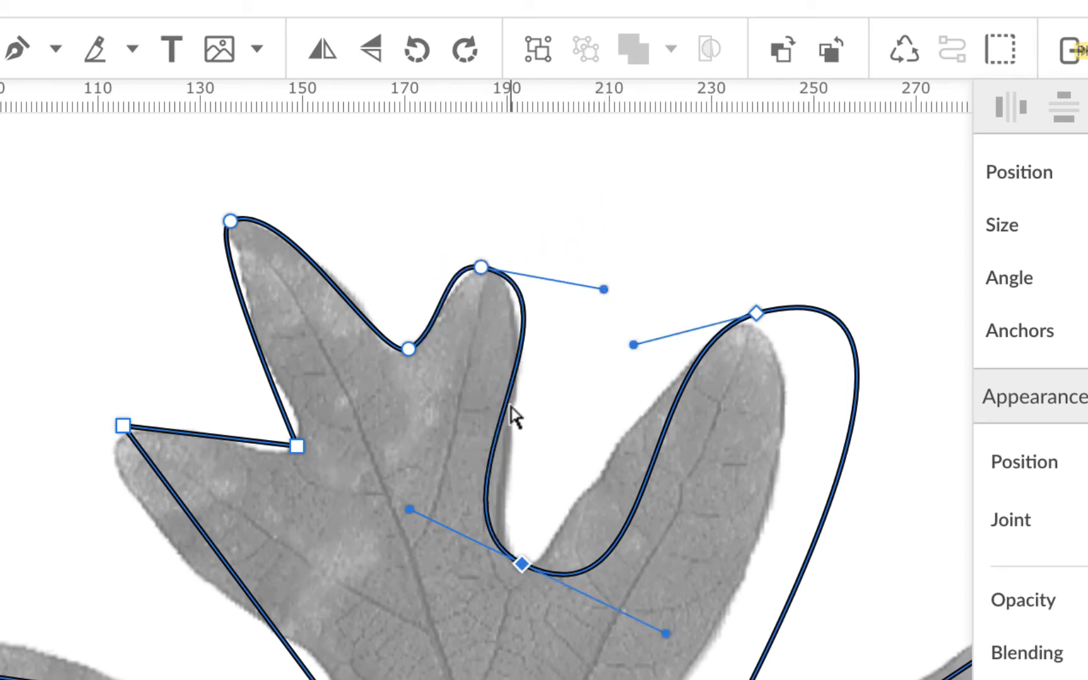
left_click_drag(414, 516, 466, 545)
left_click_drag(606, 294, 573, 294)
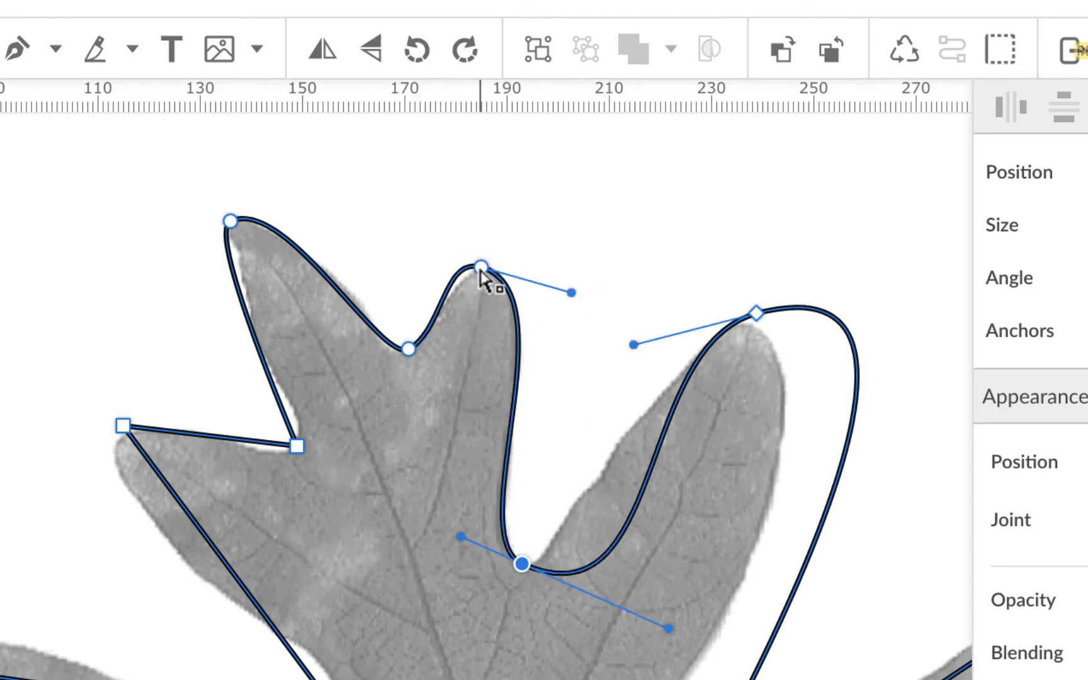
left_click_drag(482, 275, 491, 277)
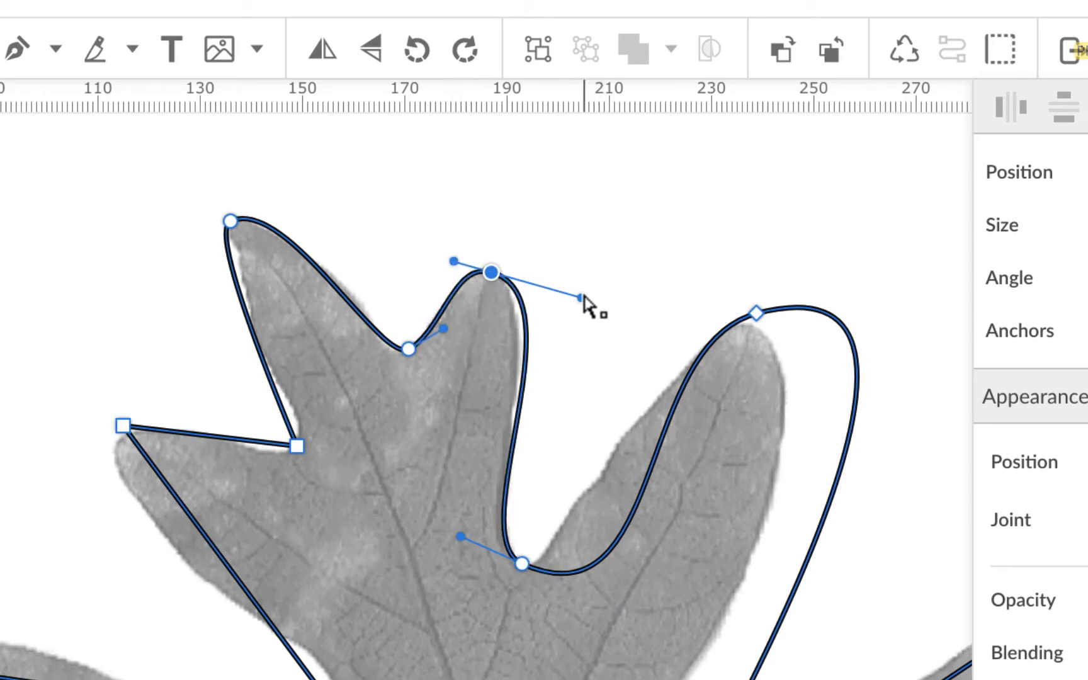
left_click_drag(583, 295, 565, 294)
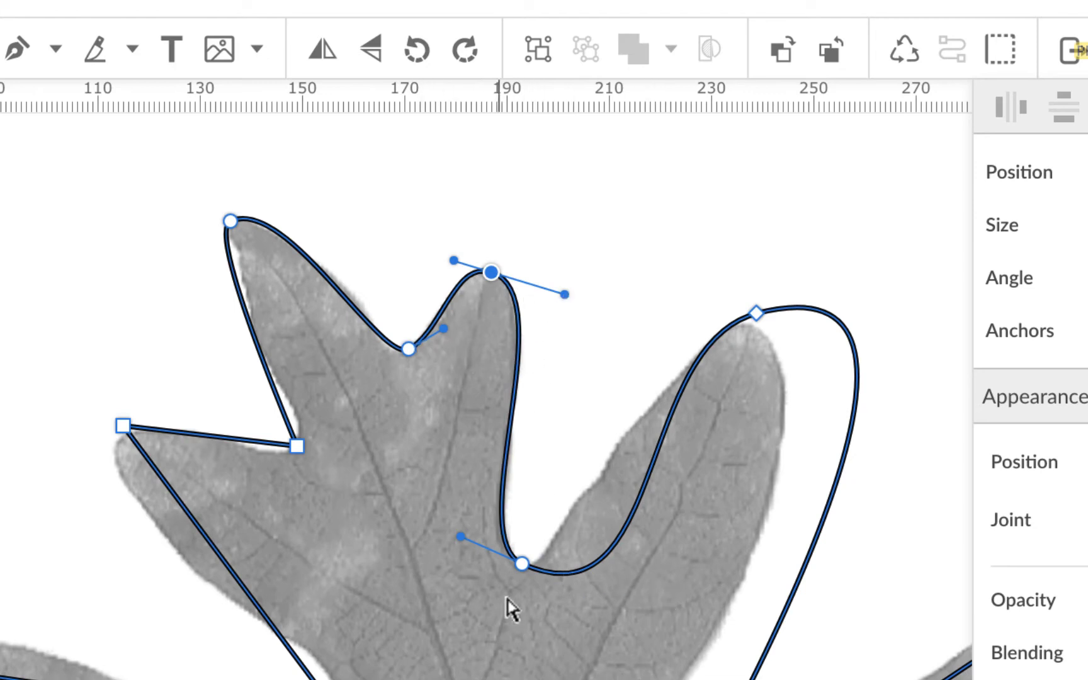
Step: Move the third tip's anchor point closer to the leaf and shorten the second notch's handle facing that lobe
left_click_drag(756, 314, 753, 319)
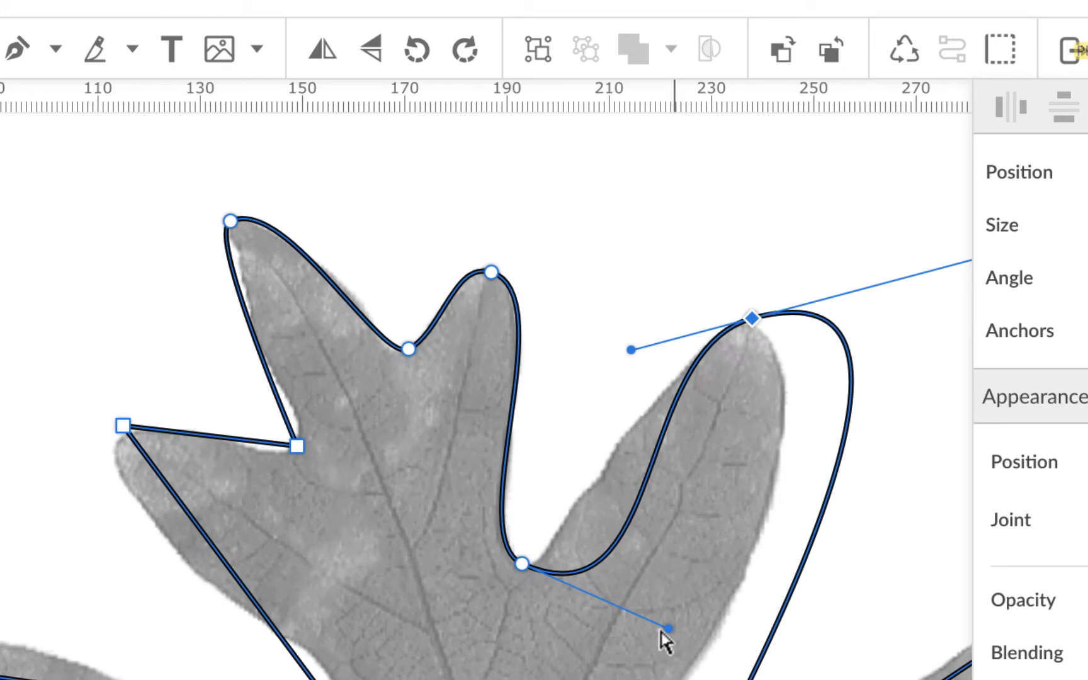
left_click_drag(662, 633, 633, 610)
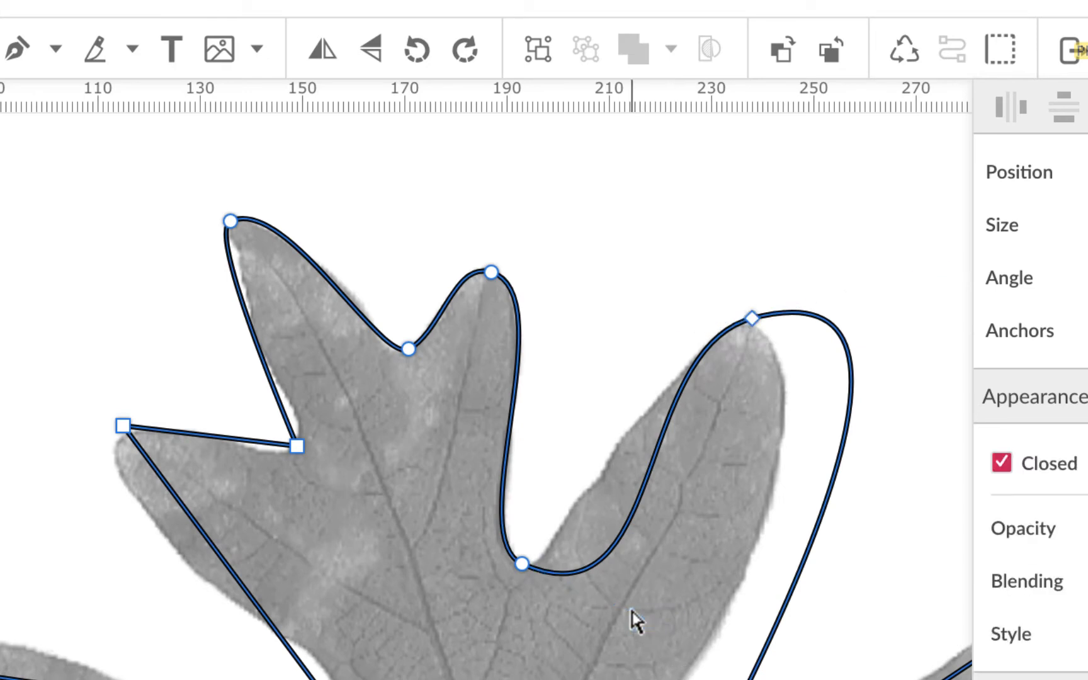
left_click(529, 571)
left_click_drag(670, 635, 565, 595)
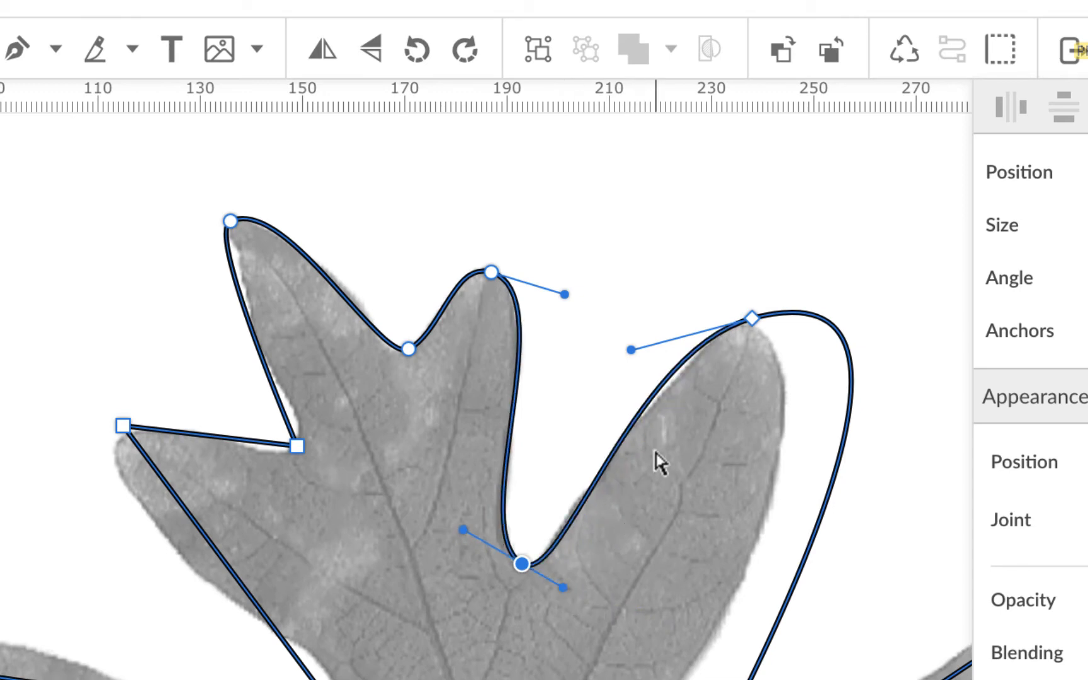
Step: Convert the third notch's anchor point to an Asymmetric joint and adjust its and the third tip's handles along the lobe's outer edge
left_click(752, 319)
scroll(753, 478, "right", 3)
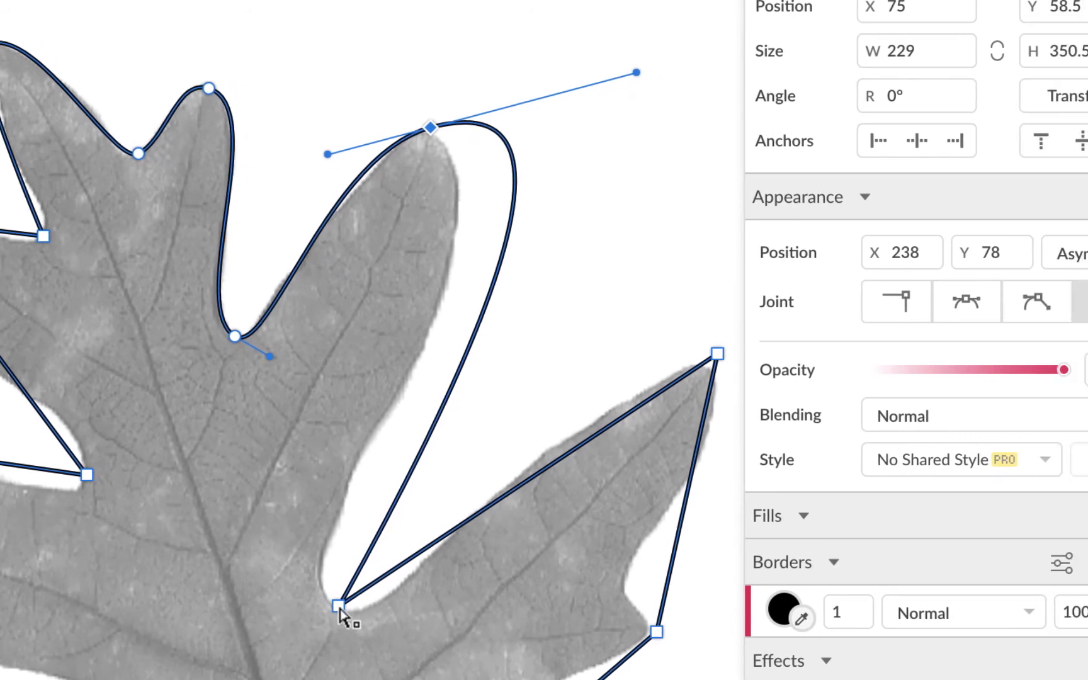
left_click(407, 605)
left_click(1036, 305)
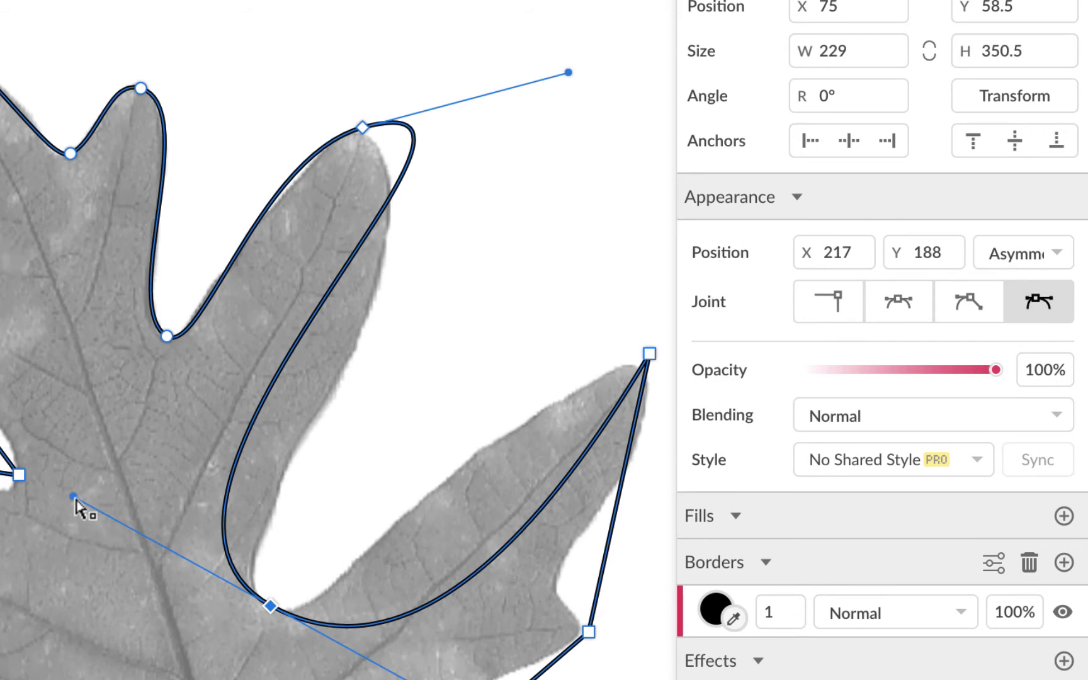
left_click_drag(75, 497, 173, 557)
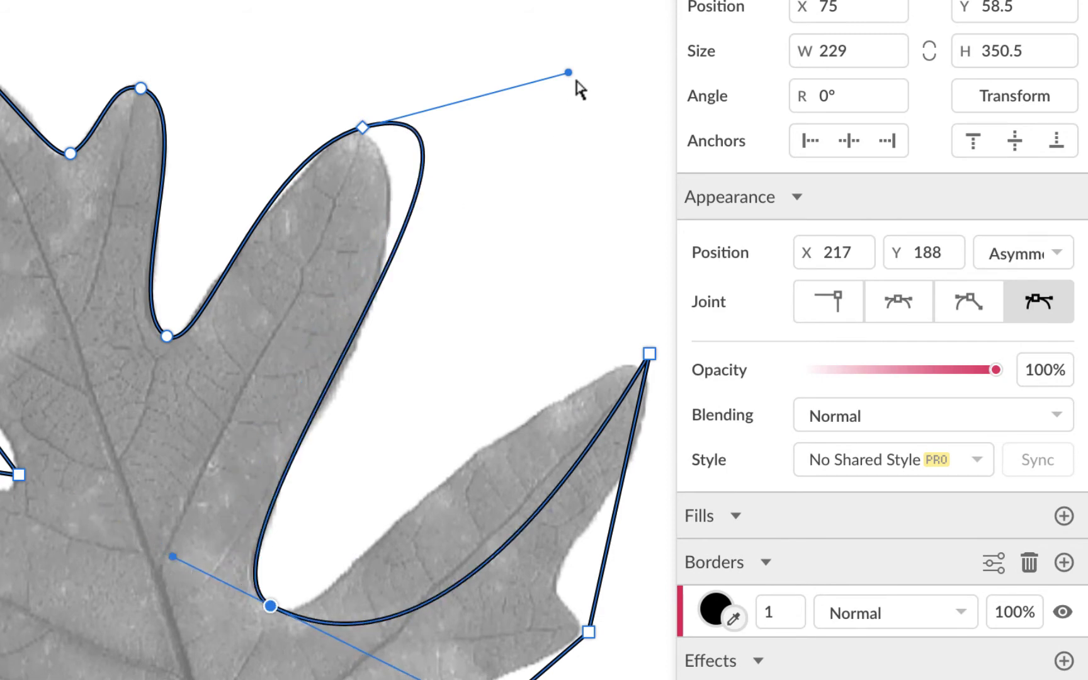
left_click_drag(567, 73, 470, 299)
left_click_drag(555, 334, 558, 336)
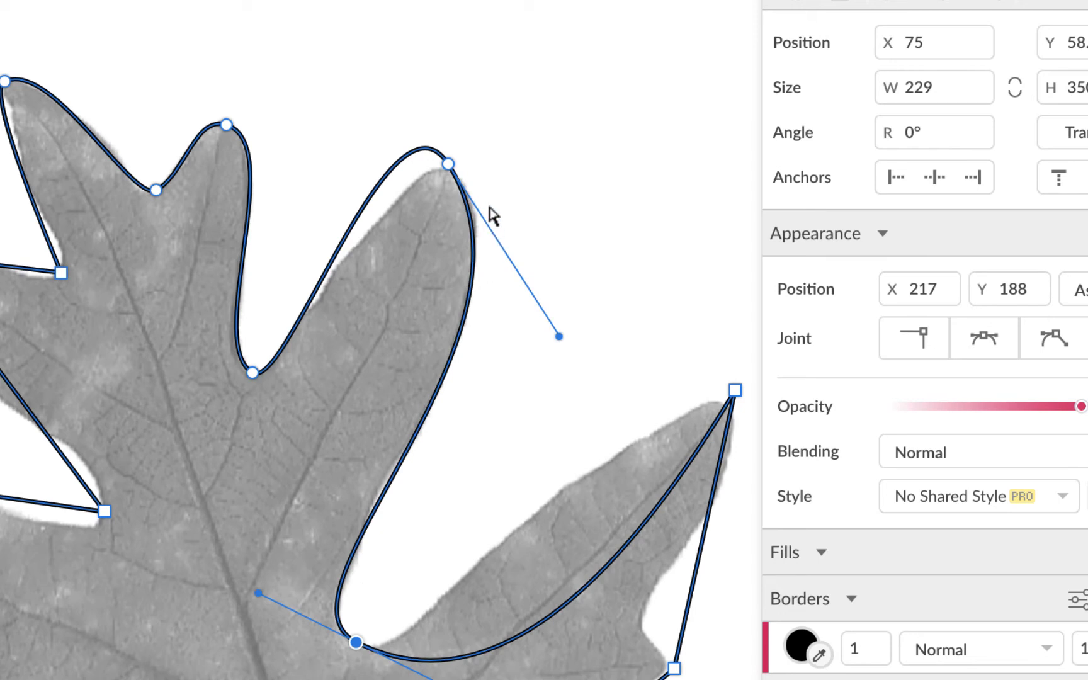
Step: Rebalance the length and angle of both handles at the third tip and lower its anchor point onto the leaf edge
left_click(447, 165)
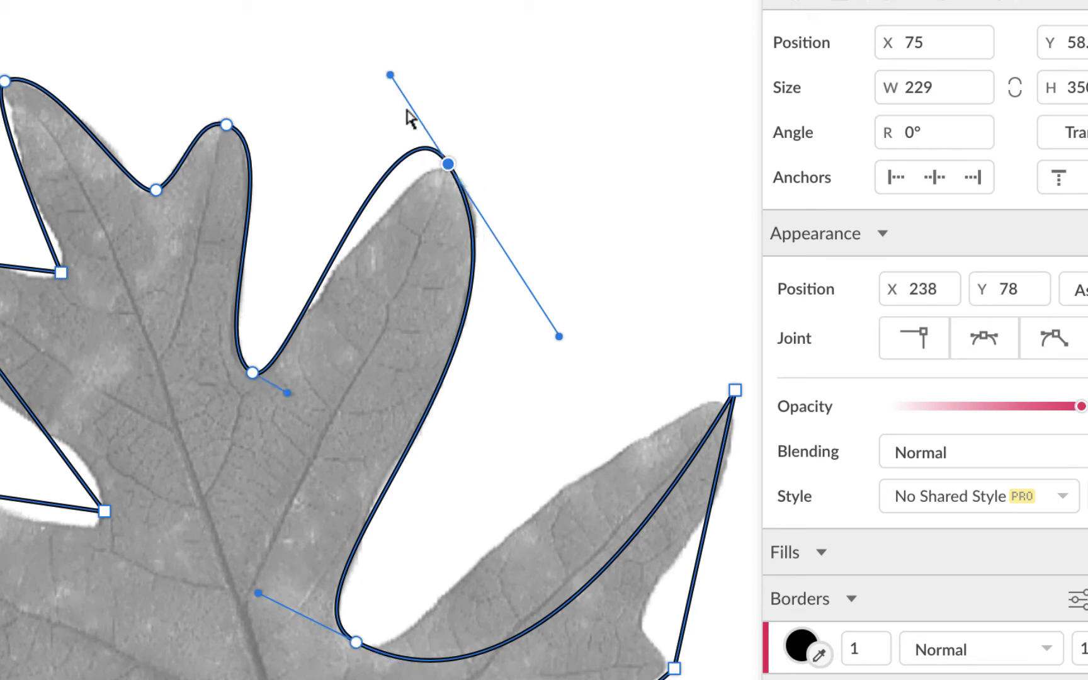
left_click_drag(391, 76, 372, 200)
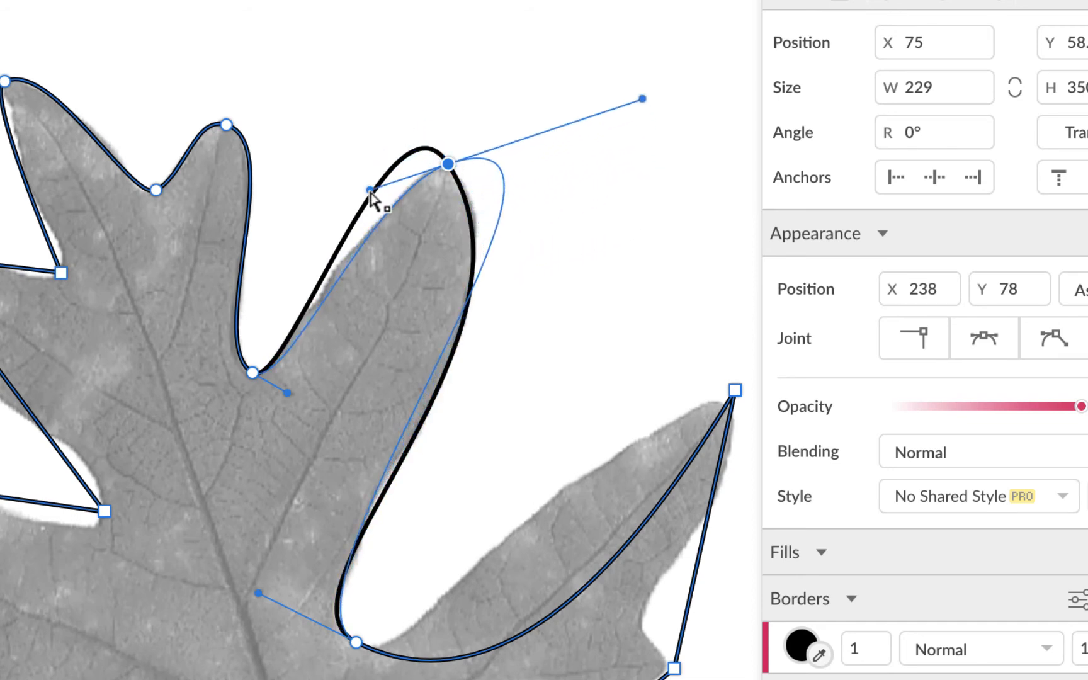
left_click_drag(371, 191, 429, 130)
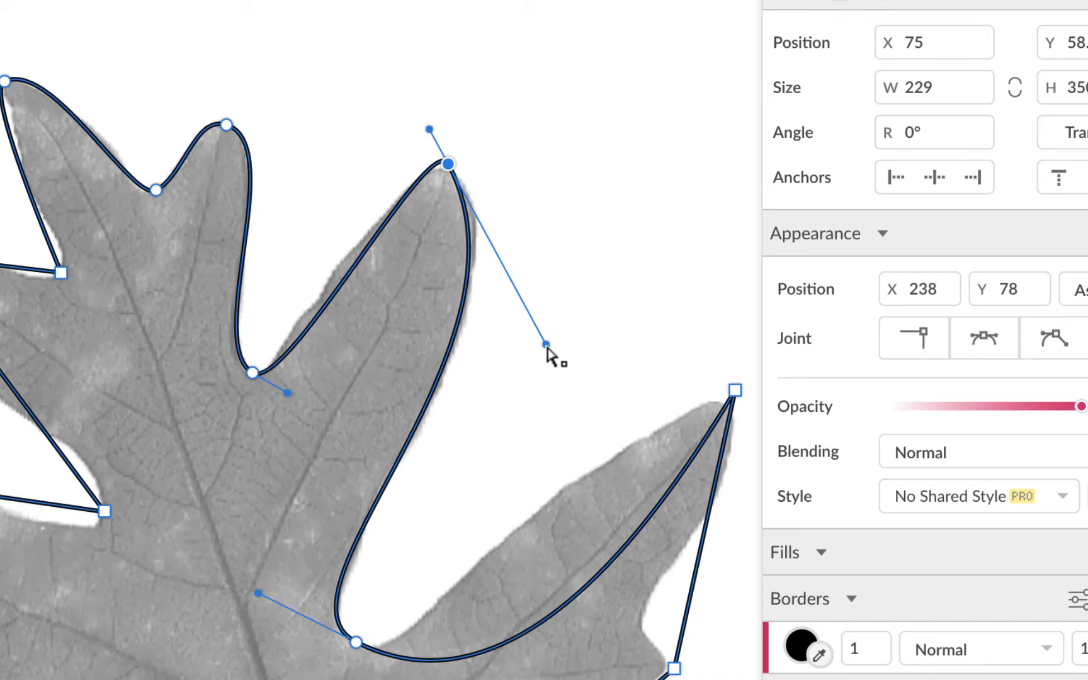
left_click_drag(546, 344, 559, 299)
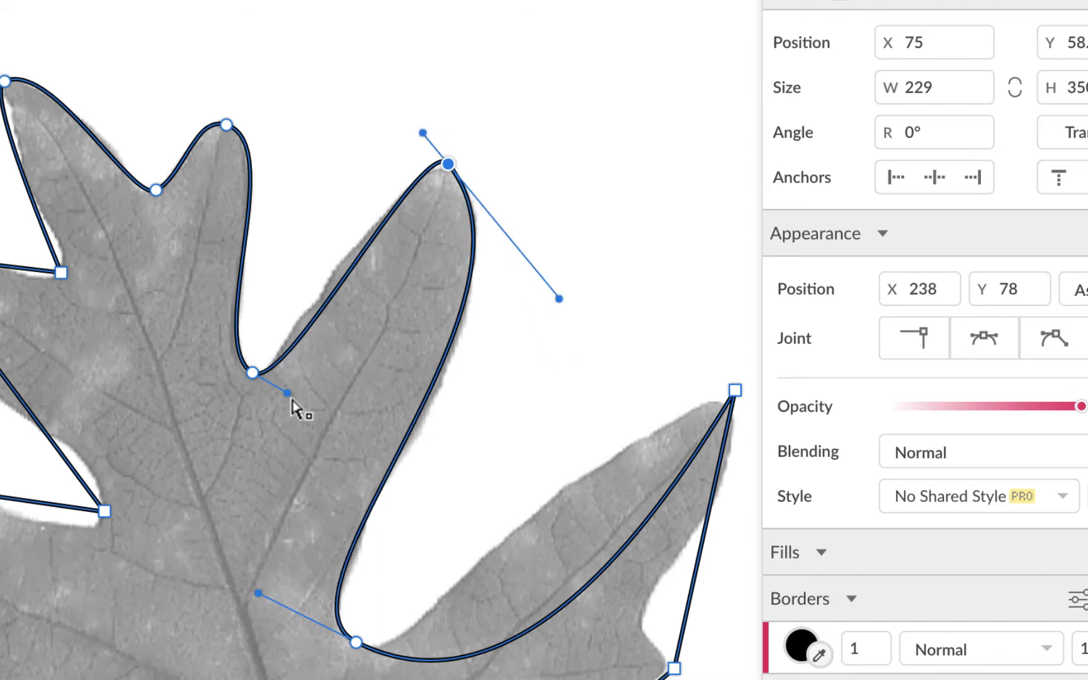
left_click_drag(287, 395, 285, 395)
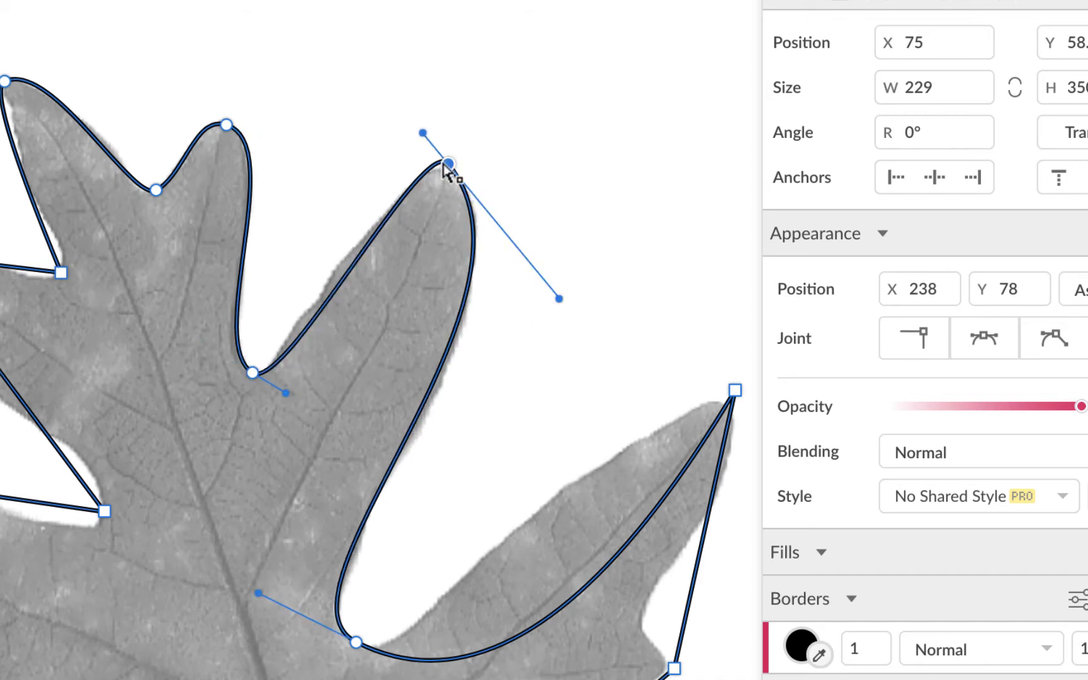
left_click_drag(423, 135, 396, 153)
left_click_drag(488, 158, 482, 156)
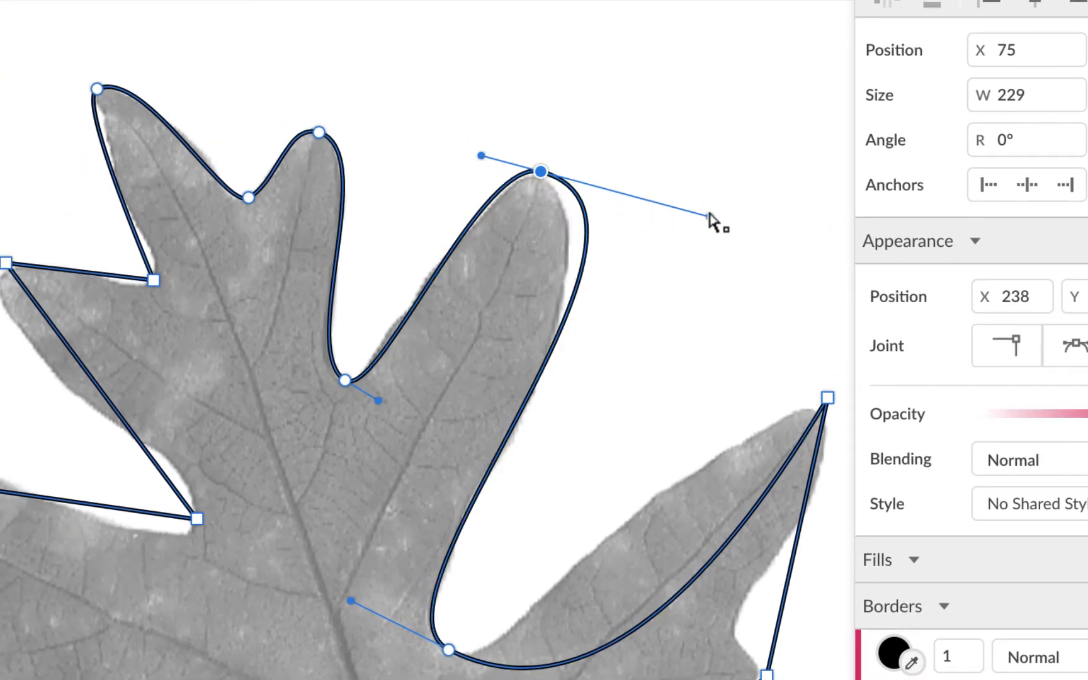
left_click_drag(708, 216, 668, 258)
left_click_drag(540, 172, 540, 181)
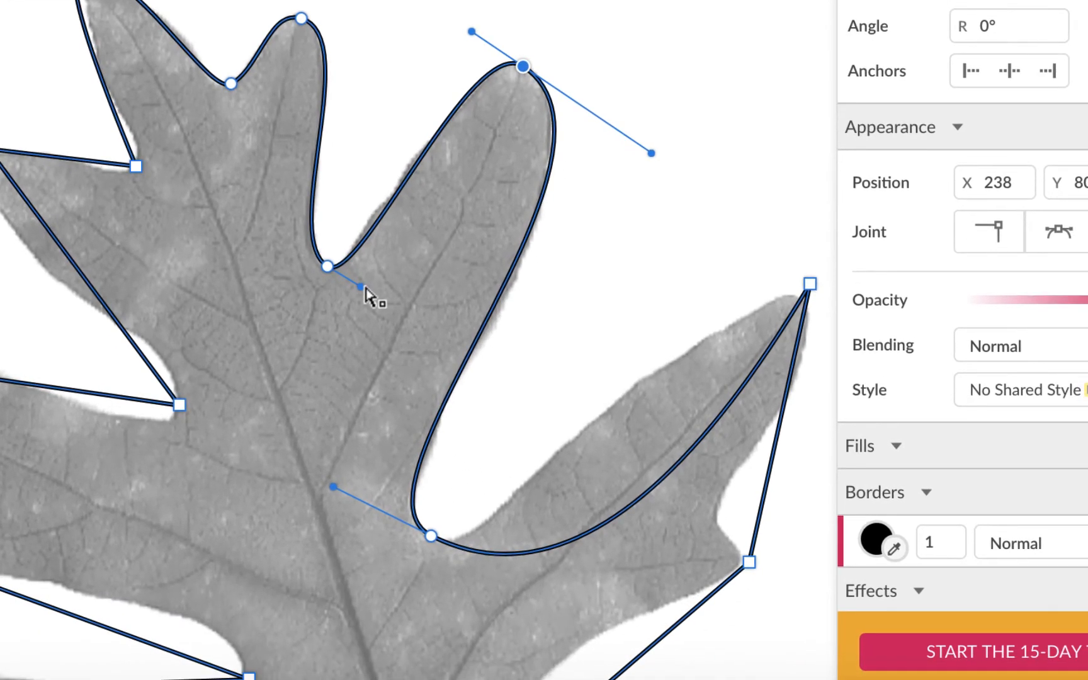
Step: Fine-tune the handles of the second notch, third tip and third notch so the third lobe's outline matches the leaf
left_click(376, 401)
key("Tab")
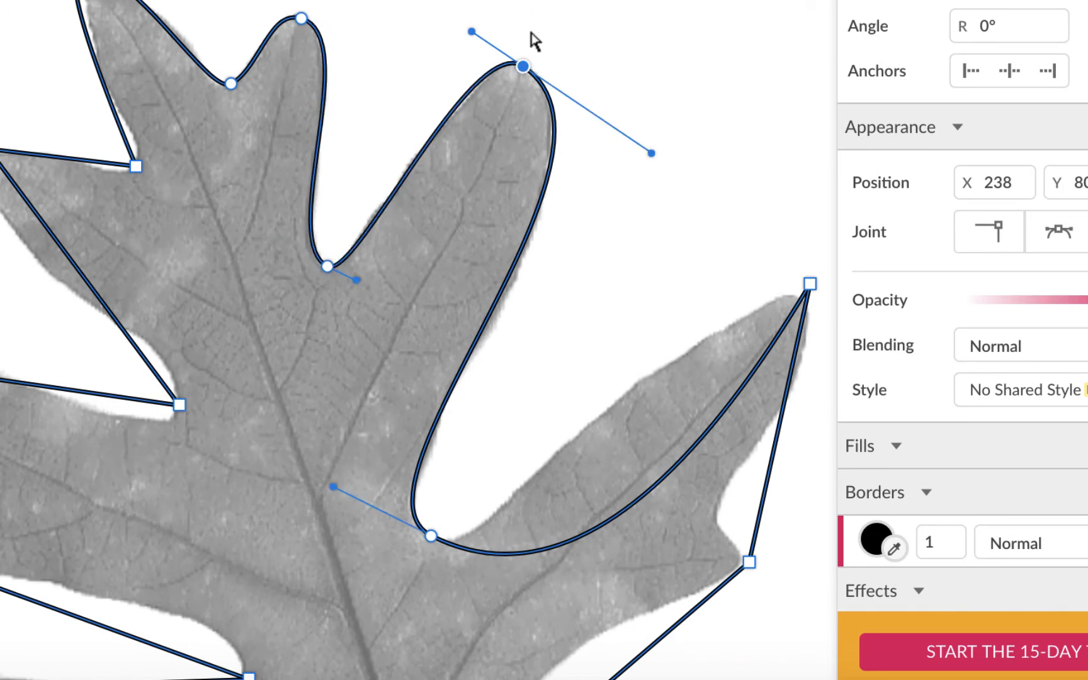
left_click_drag(652, 152, 635, 152)
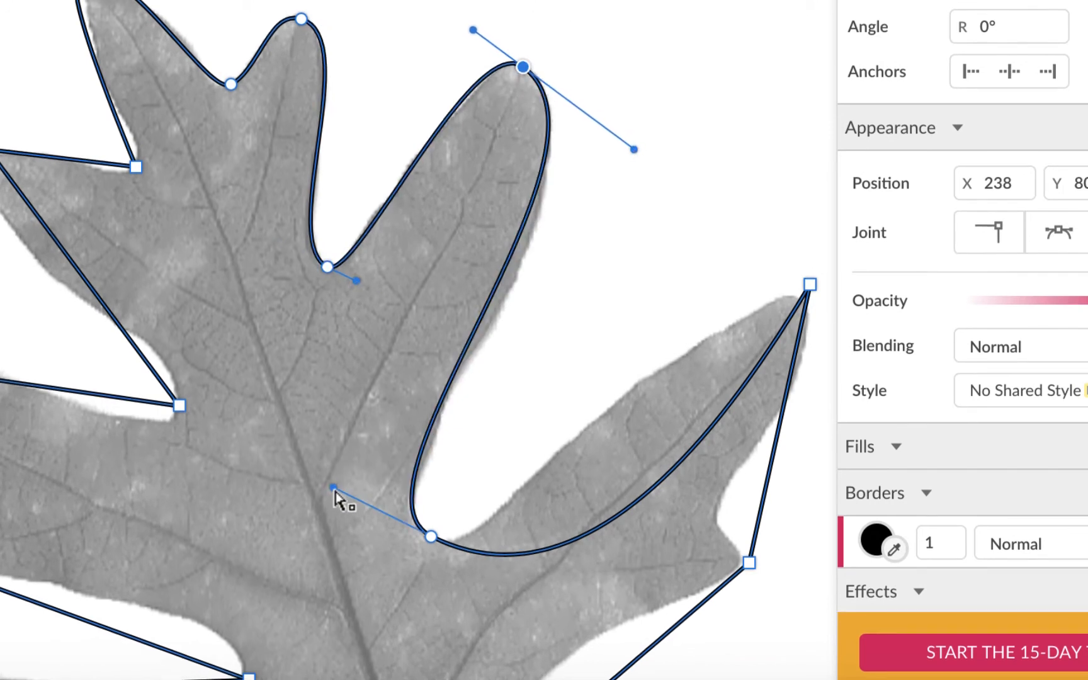
left_click_drag(333, 486, 353, 490)
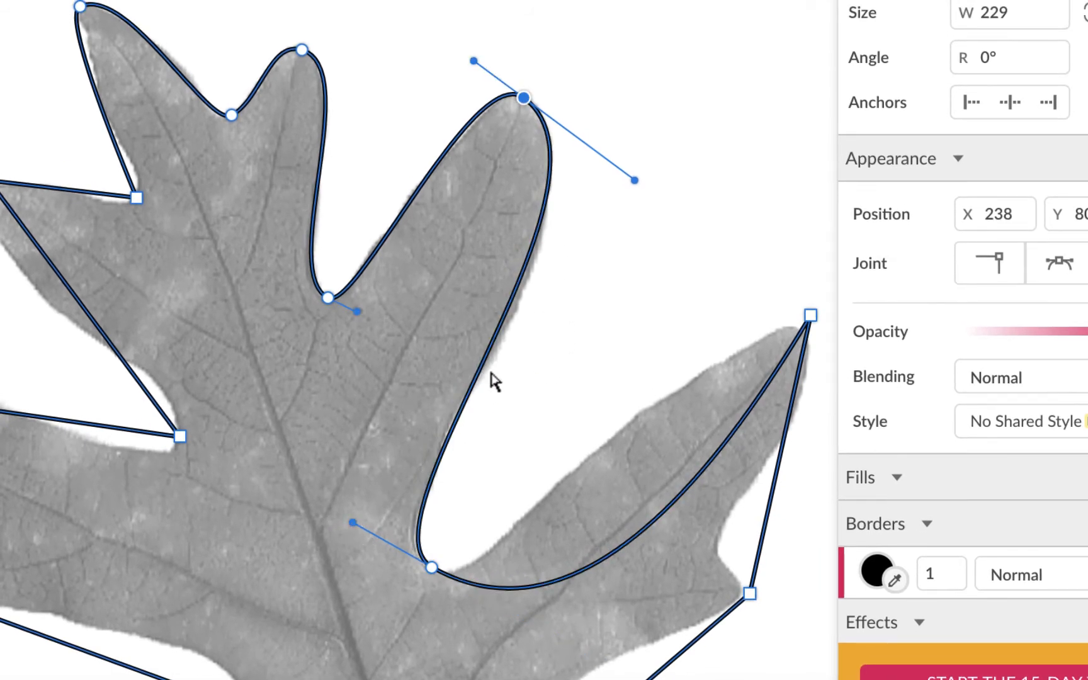
Step: Shorten the third notch's handle facing the fourth lobe and tilt it to round the notch along the leaf edge
scroll(491, 381, "right", 5)
scroll(490, 381, "down", 1)
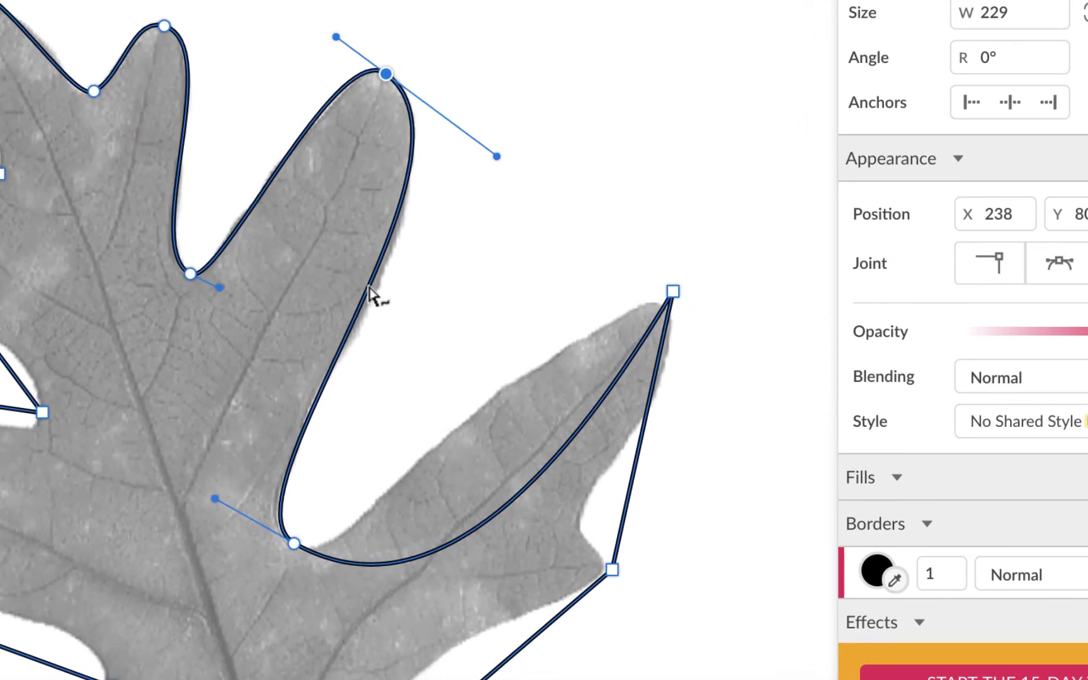
scroll(385, 294, "down", 2)
scroll(385, 293, "left", 1)
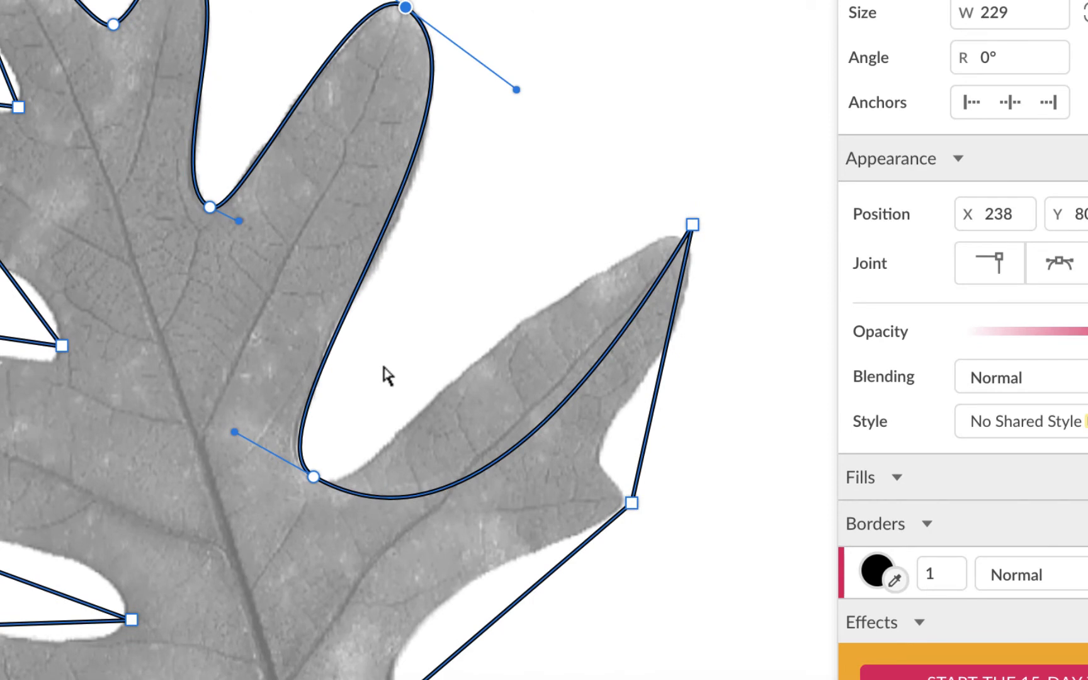
left_click(314, 478)
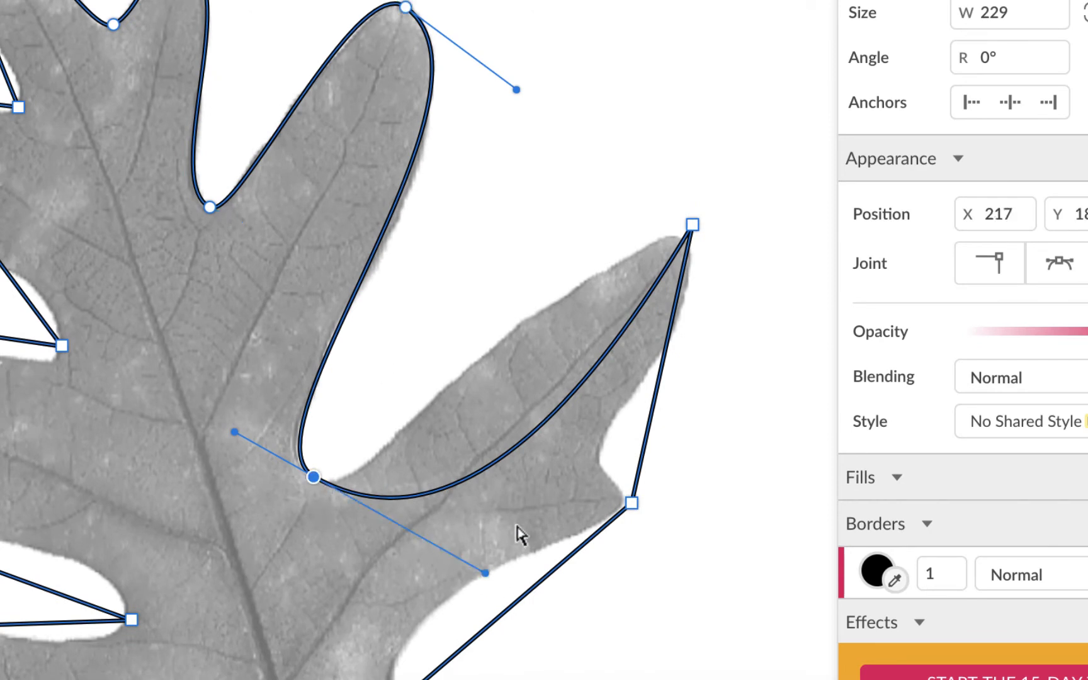
left_click_drag(485, 573, 348, 509)
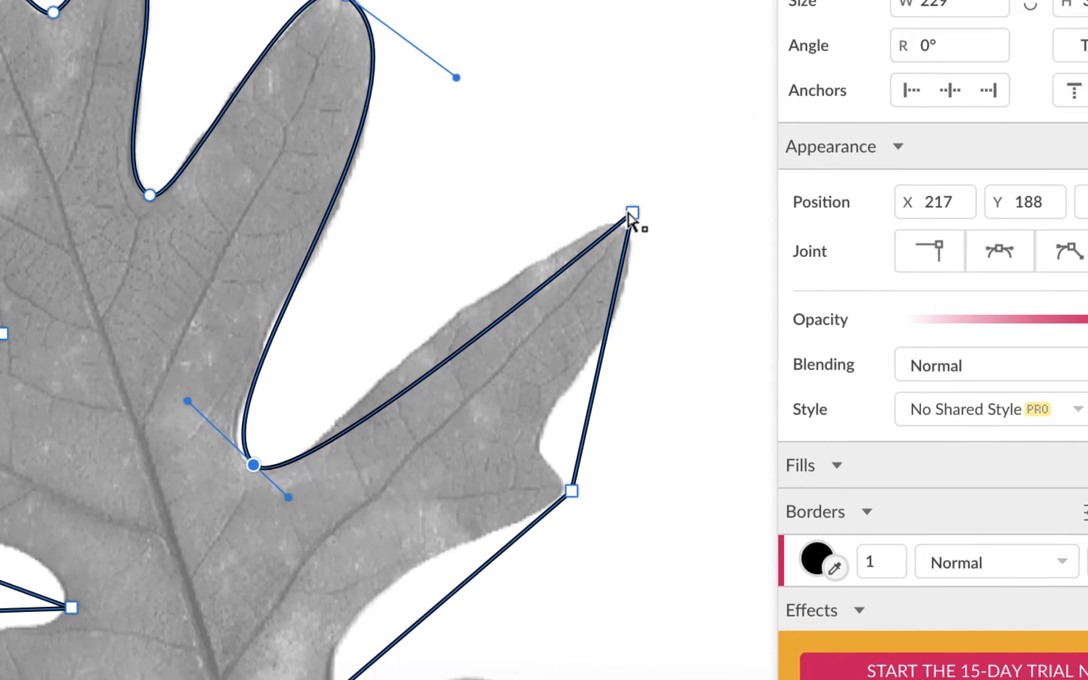
Step: Convert the anchor points at the fourth tip and the small point below it to Asymmetric joints
left_click(692, 226)
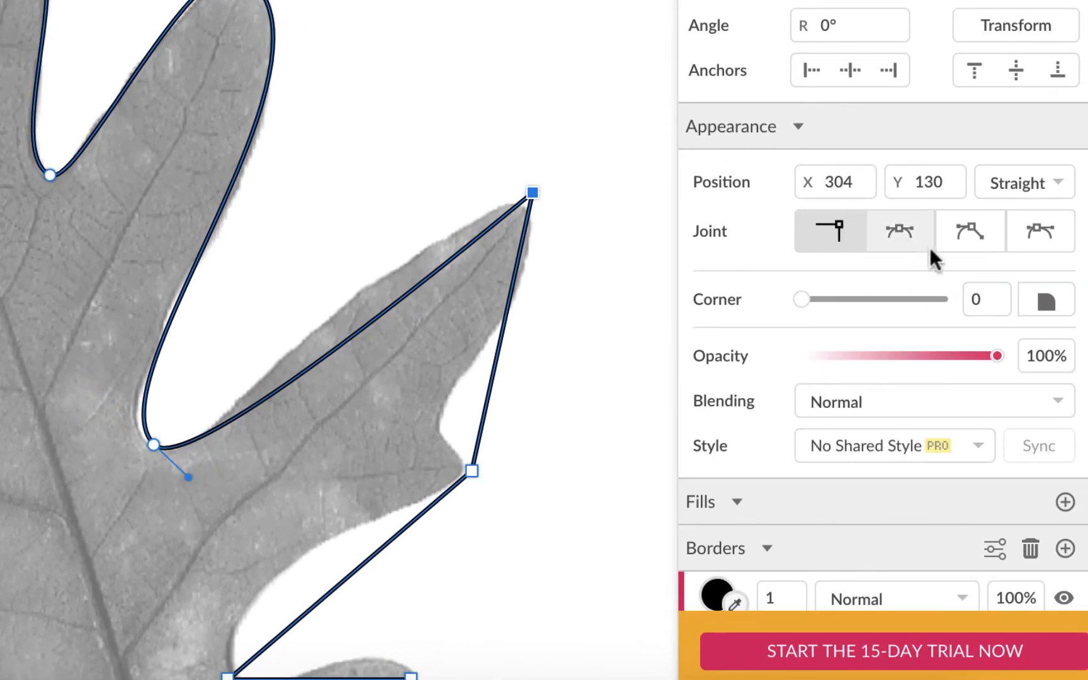
left_click(1037, 228)
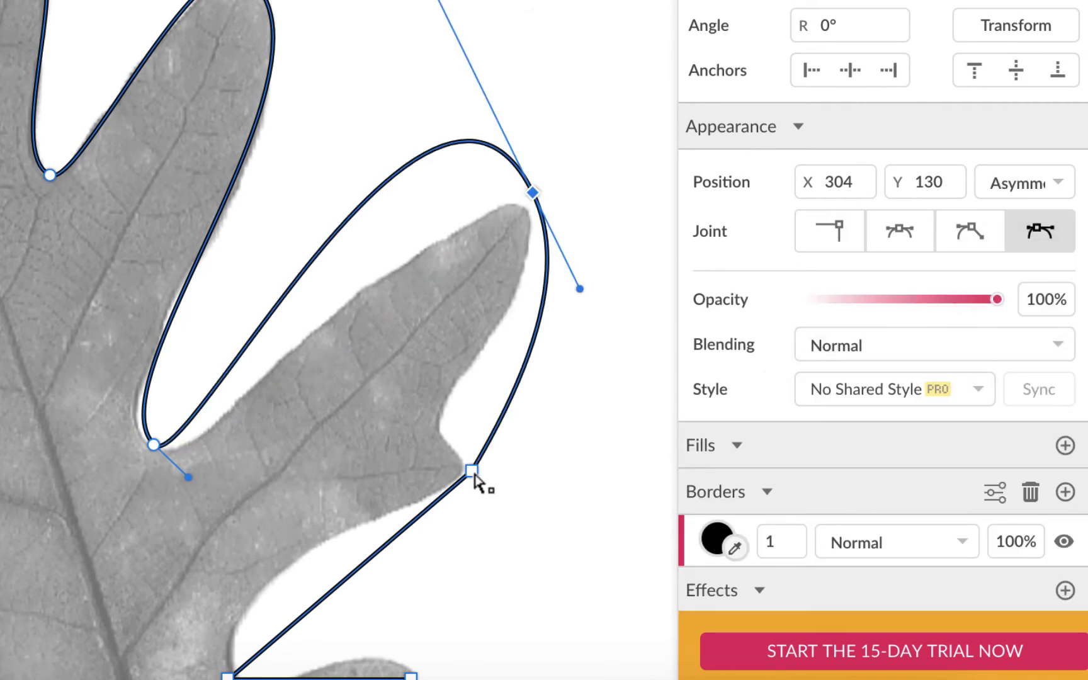
left_click(472, 472)
left_click(1038, 243)
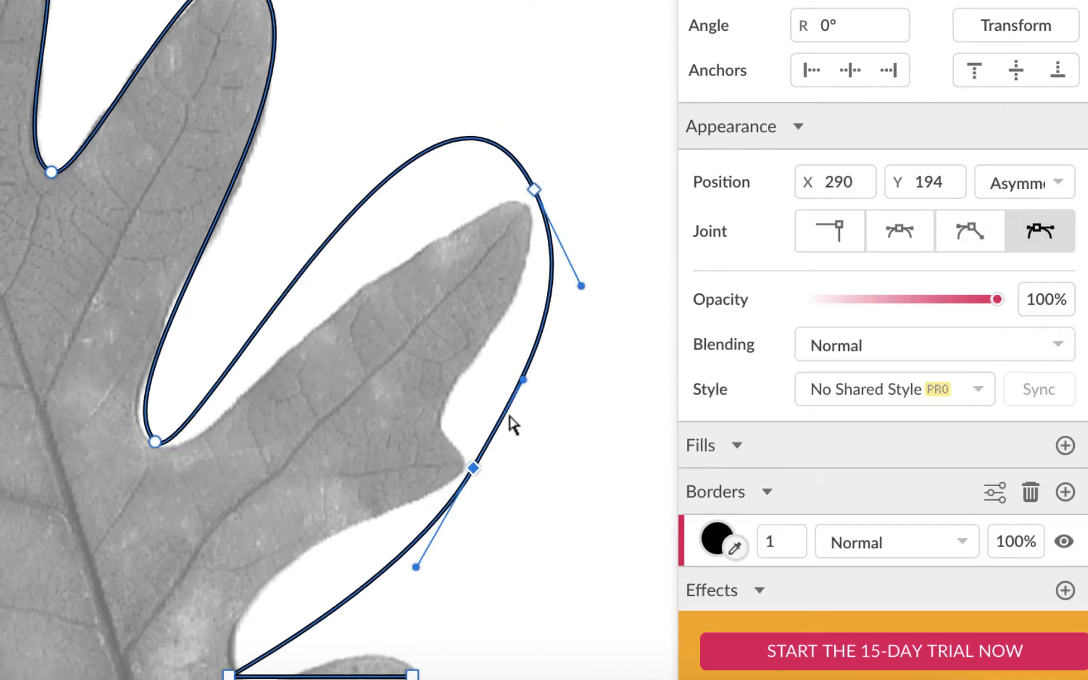
Step: Convert the anchor point at the fourth notch, below the small point, to an Asymmetric joint
scroll(510, 423, "down", 3)
left_click(246, 524)
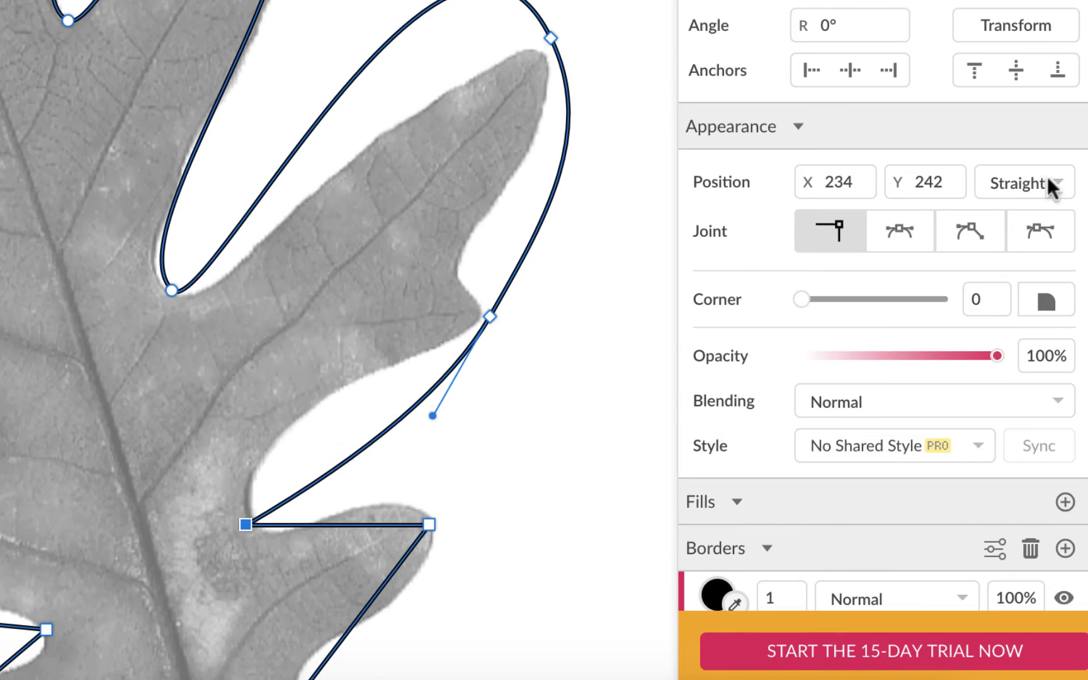
left_click(1047, 228)
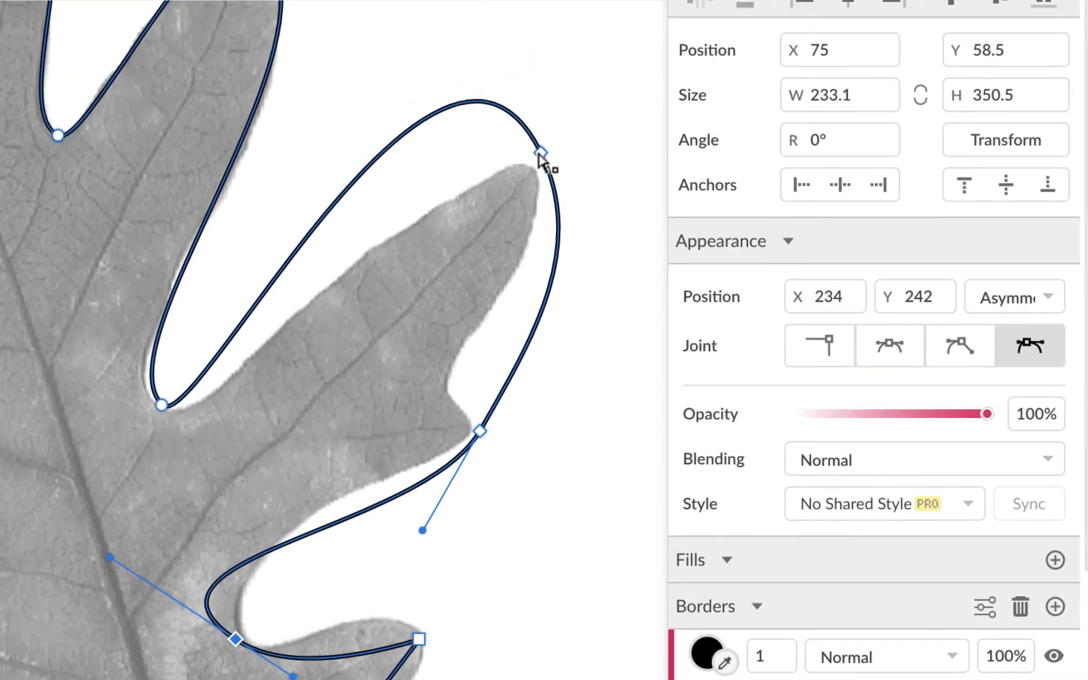
Step: Move the fourth tip's anchor point to about X 302, Y 135 and shorten and tilt its handle facing the third notch to fit the lobe's upper edge
left_click_drag(539, 158, 546, 189)
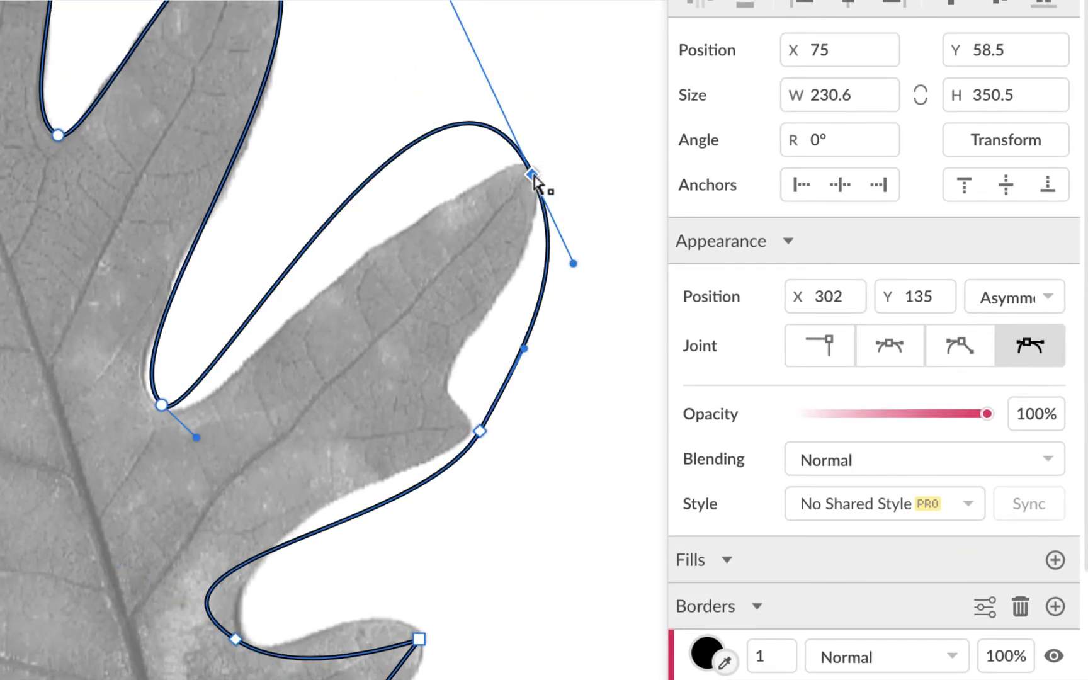
scroll(535, 186, "up", 3)
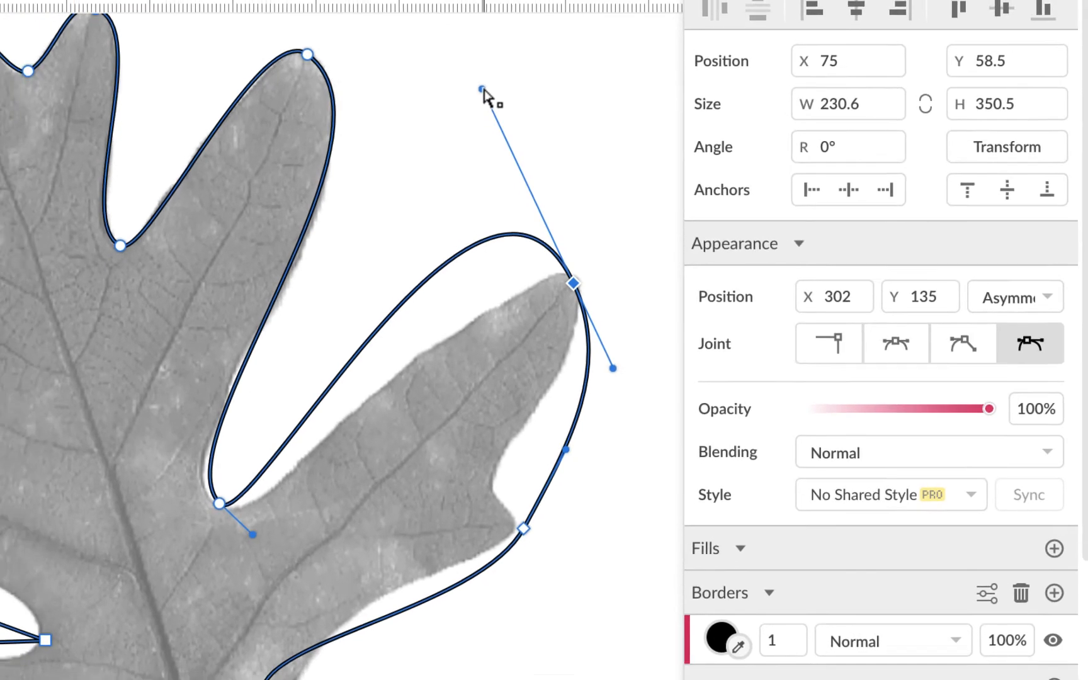
left_click_drag(456, 76, 513, 182)
left_click_drag(619, 210, 631, 237)
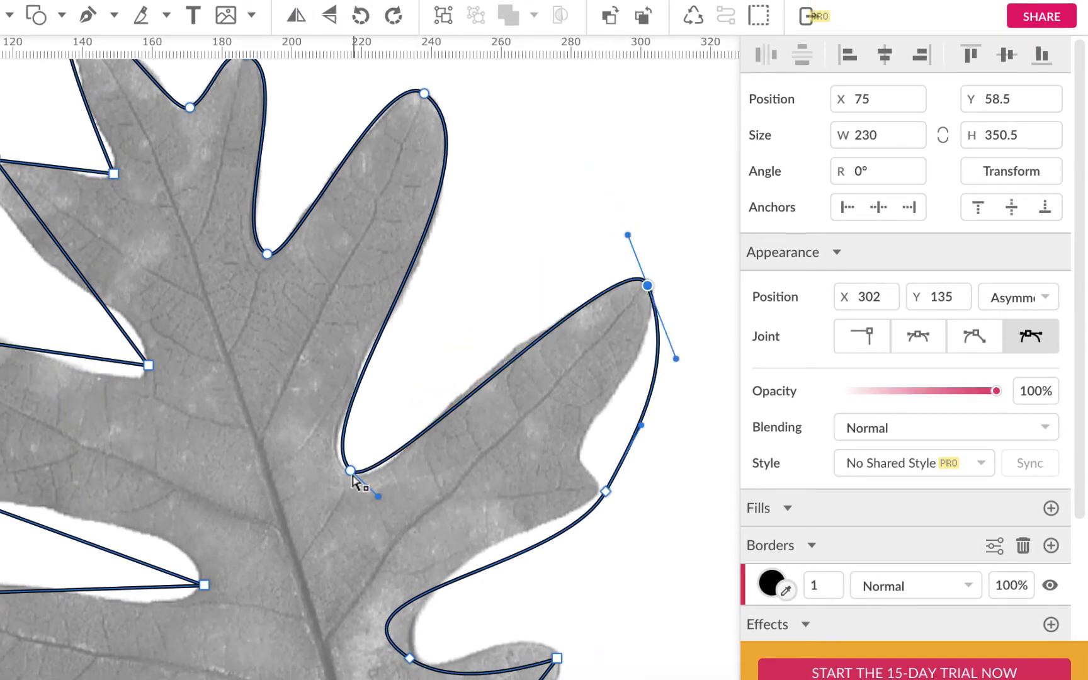
Step: Lower the third notch's anchor point to Y 189 and refine its upper handle and the third tip's facing handle along the leaf edge
left_click(351, 472)
left_click_drag(350, 477, 350, 478)
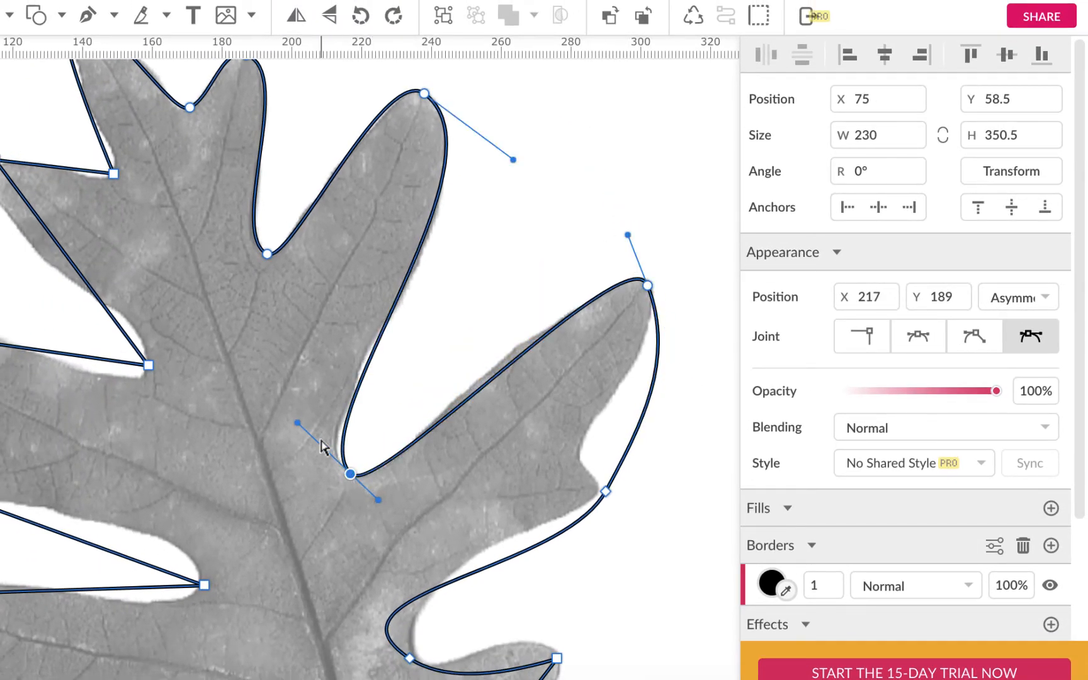
left_click_drag(297, 421, 287, 413)
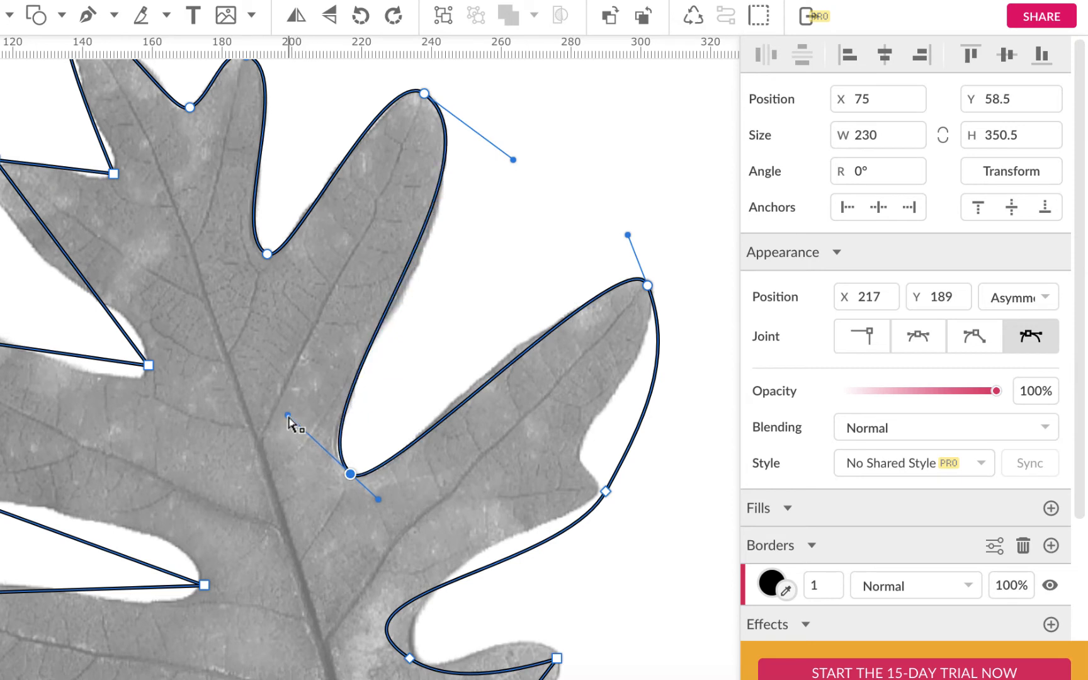
left_click_drag(513, 159, 522, 173)
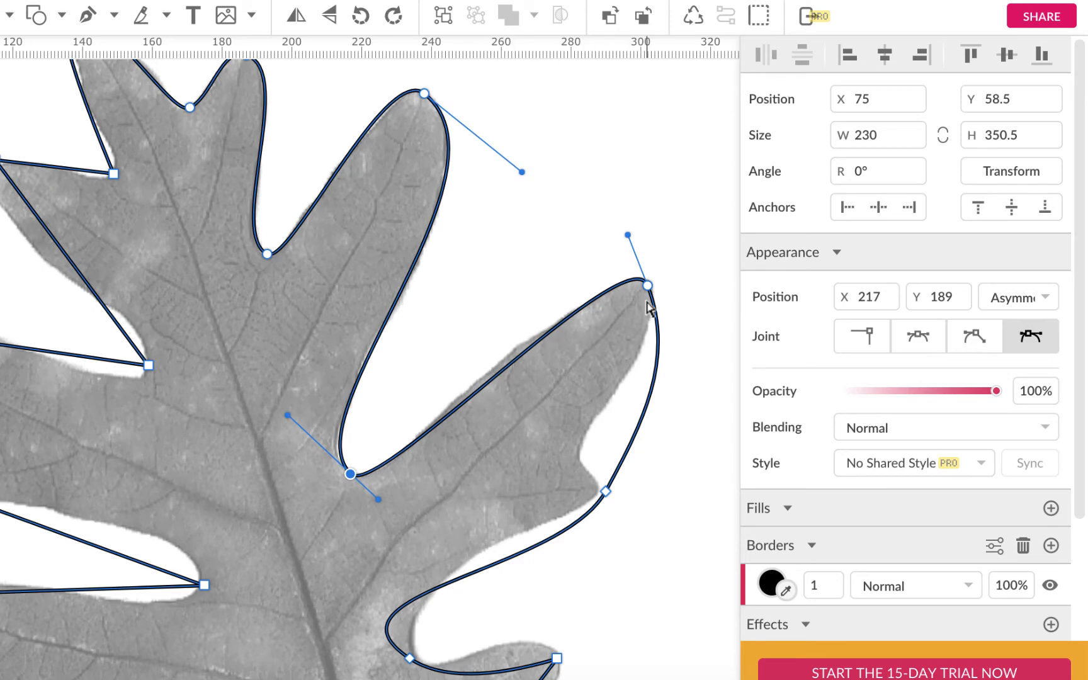
Step: Rotate and lengthen the small point's handle facing the fourth tip so the curve follows the concave leaf edge between them
left_click(605, 491)
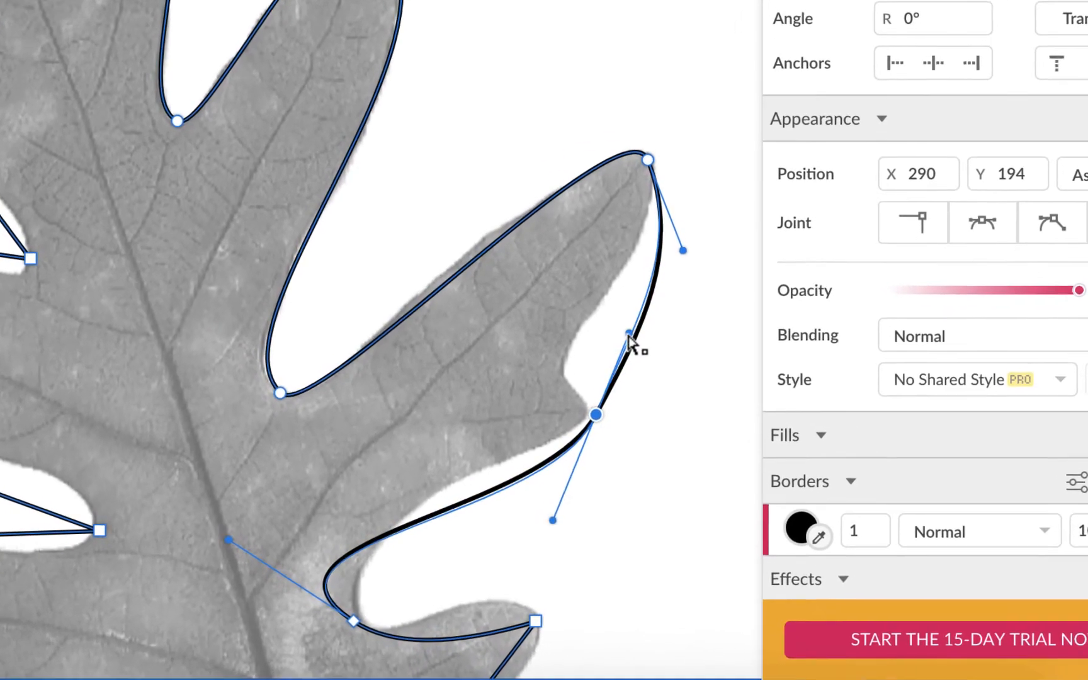
left_click_drag(641, 426, 568, 437)
left_click_drag(549, 341, 517, 343)
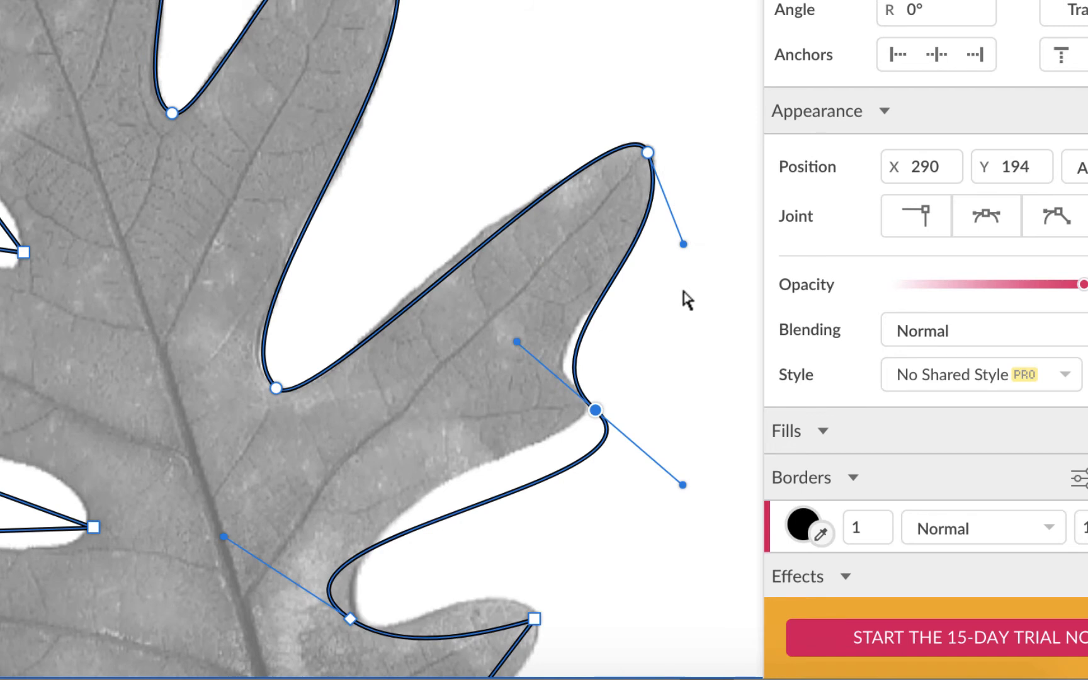
left_click_drag(518, 345, 502, 334)
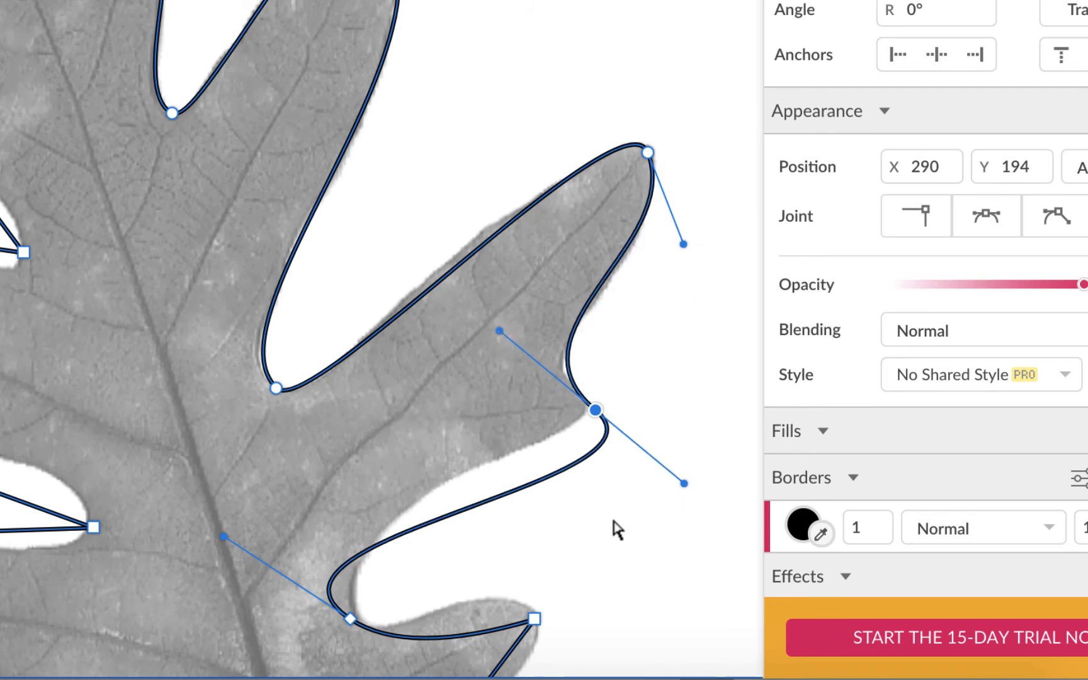
Step: Shorten the small point's handle facing the fourth notch and nudge its anchor point to X 289 on the leaf edge
scroll(615, 529, "down", 5)
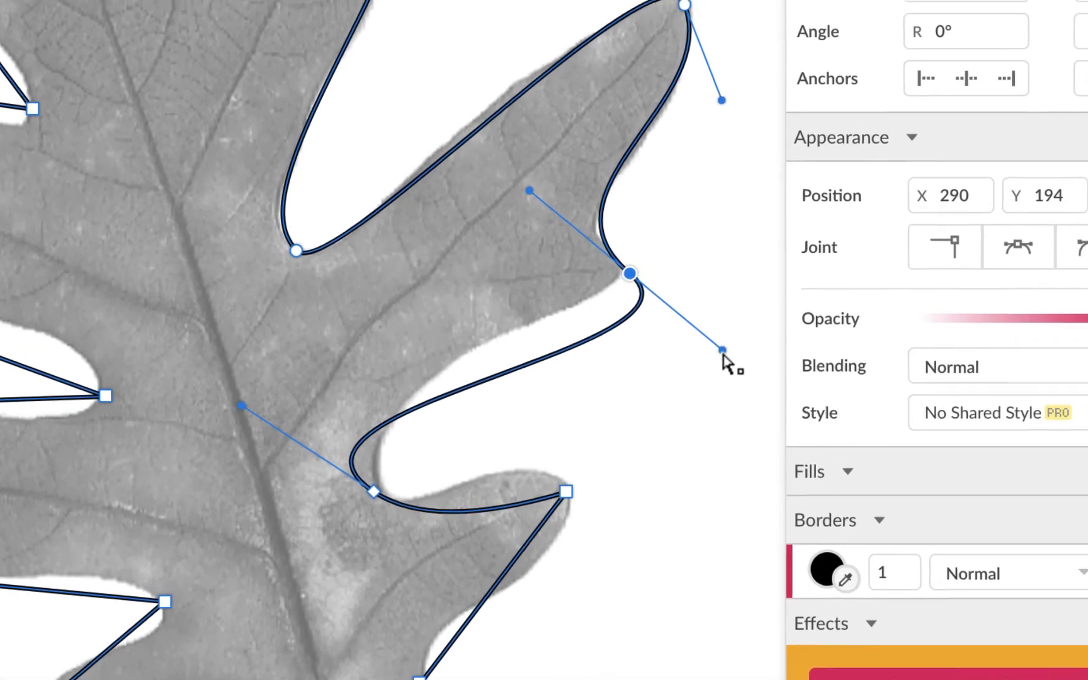
left_click_drag(723, 353, 677, 321)
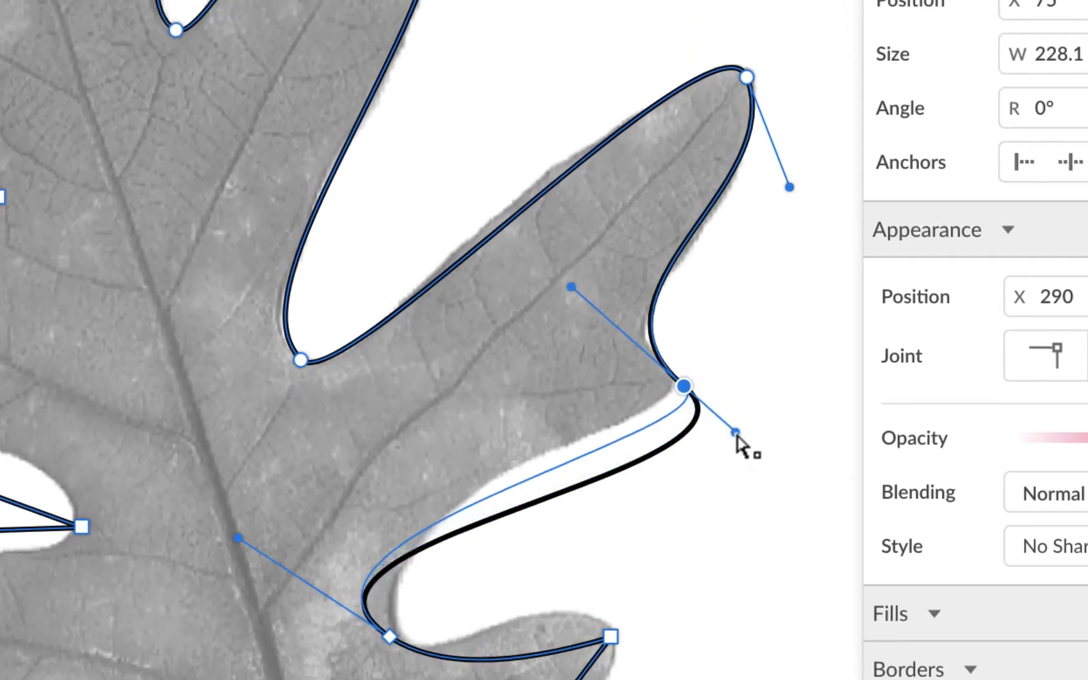
left_click_drag(736, 435, 678, 386)
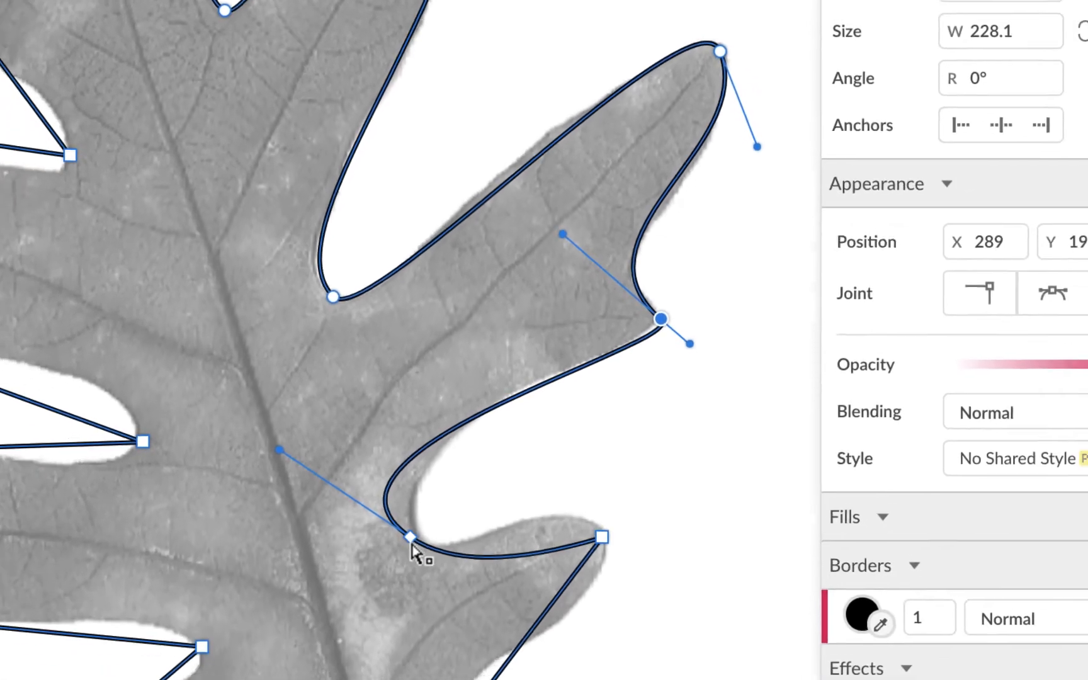
Step: Raise the fourth notch's anchor point to Y 238 and swing its upper handle nearly upright to fit the rounded notch
left_click(389, 636)
mouse_move(420, 503)
left_mouse_down()
mouse_move(438, 512)
mouse_move(422, 488)
left_mouse_up()
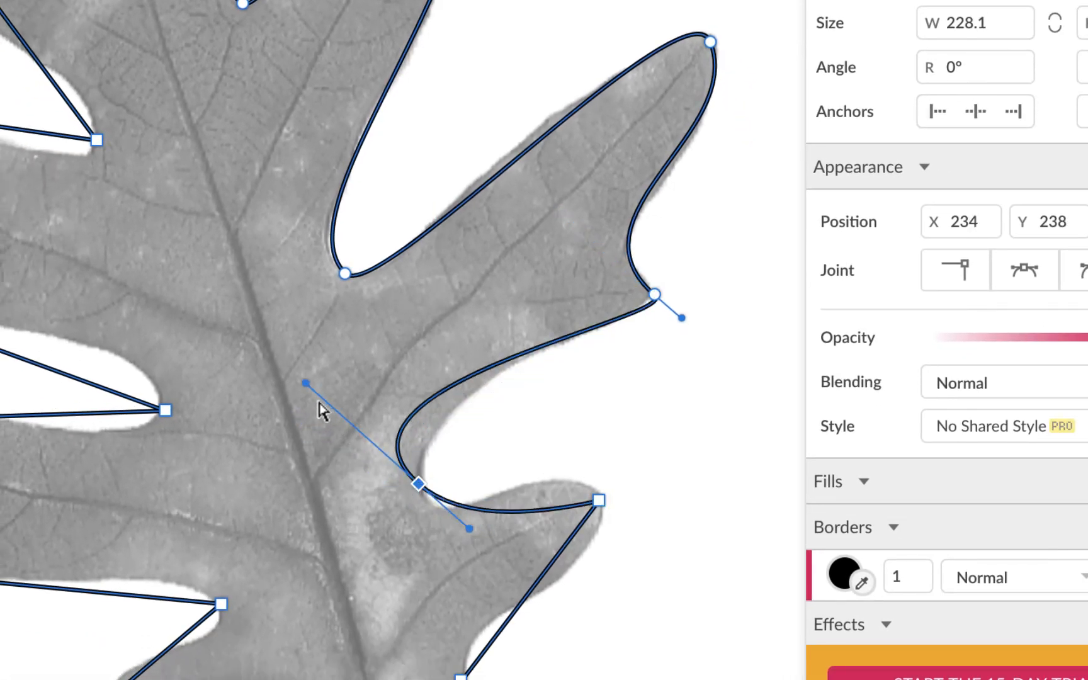
left_click_drag(350, 428, 372, 446)
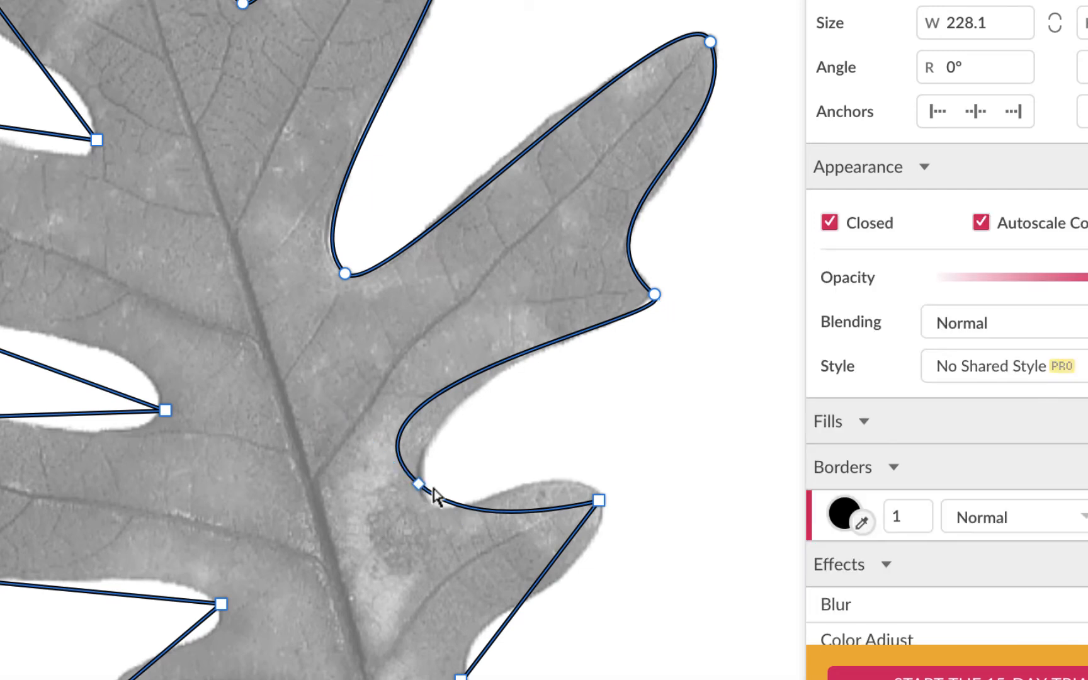
left_click(418, 484)
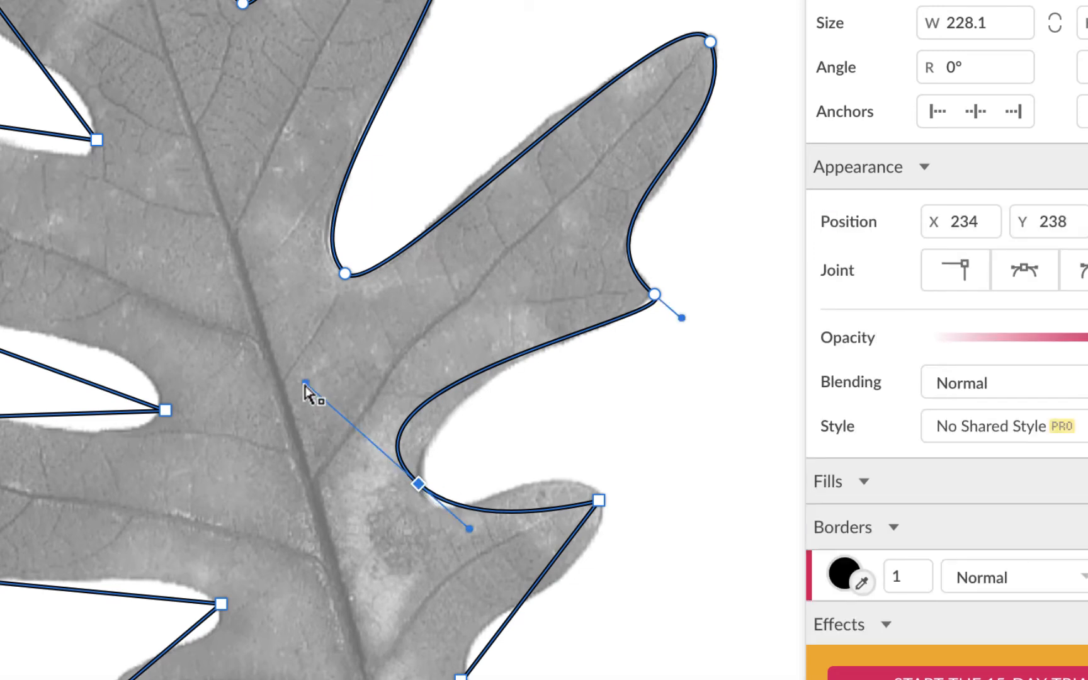
mouse_move(304, 385)
left_mouse_down()
mouse_move(366, 433)
mouse_move(399, 375)
left_mouse_up()
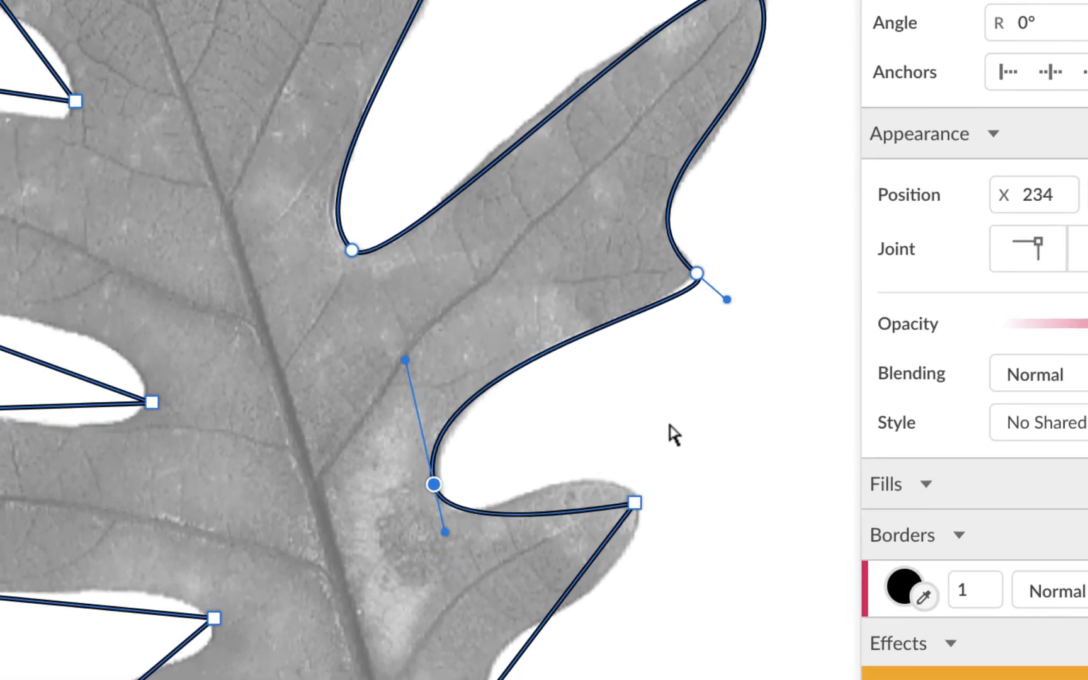
Step: Convert the anchor points at the fifth tip and the fifth notch below it to Asymmetric joints
scroll(672, 433, "down", 5)
left_click(678, 367)
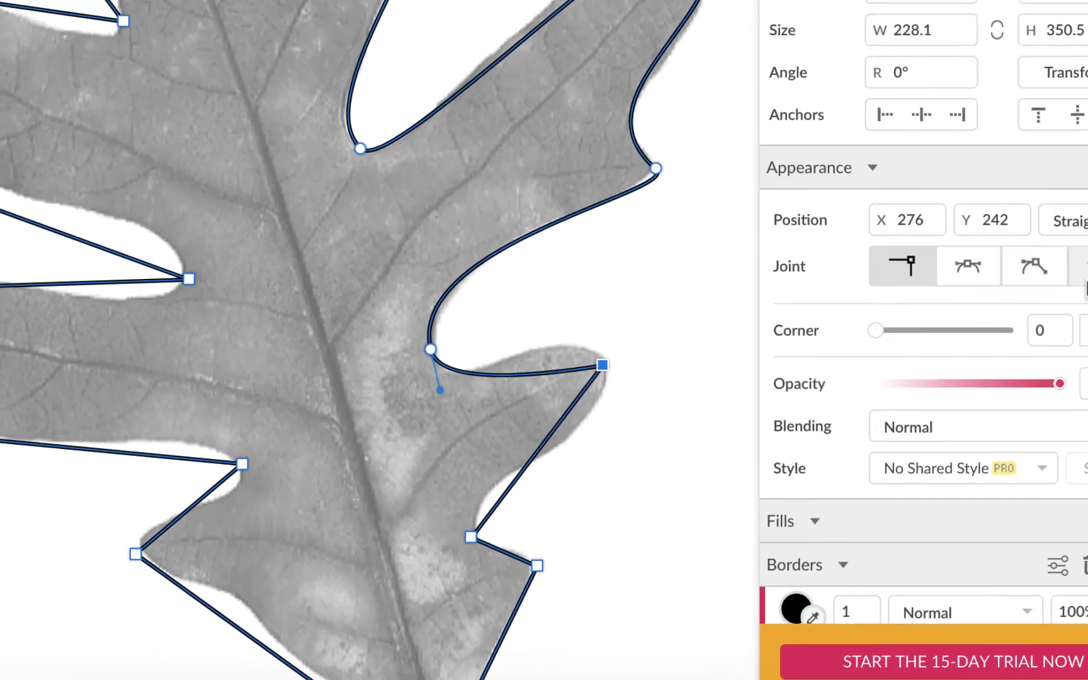
left_click(1023, 275)
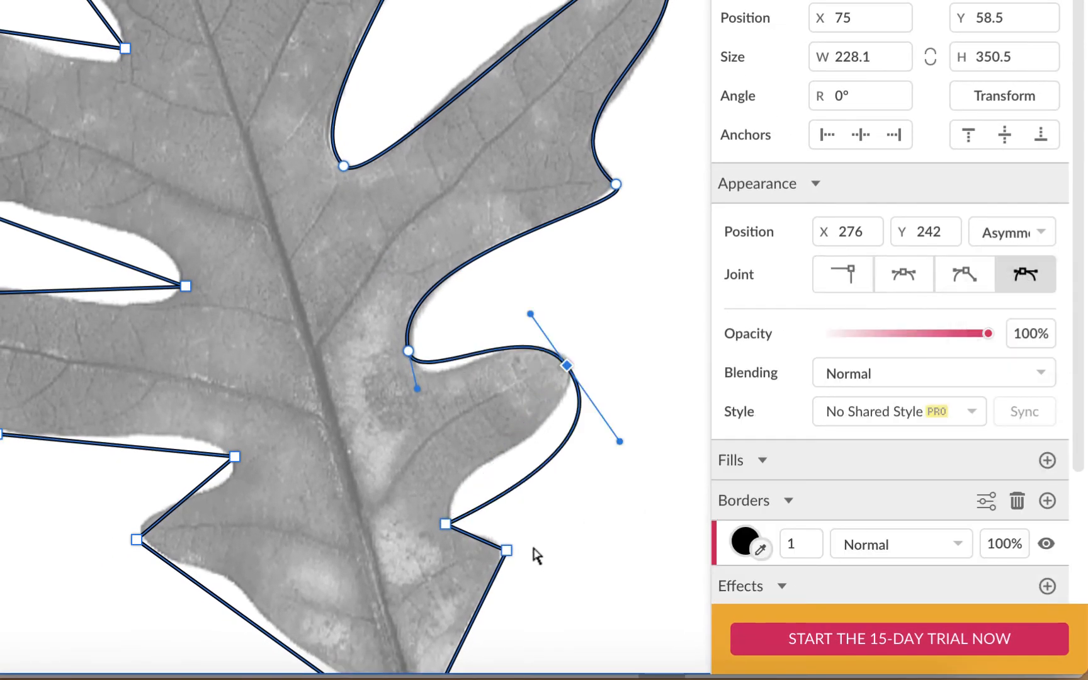
left_click(445, 523)
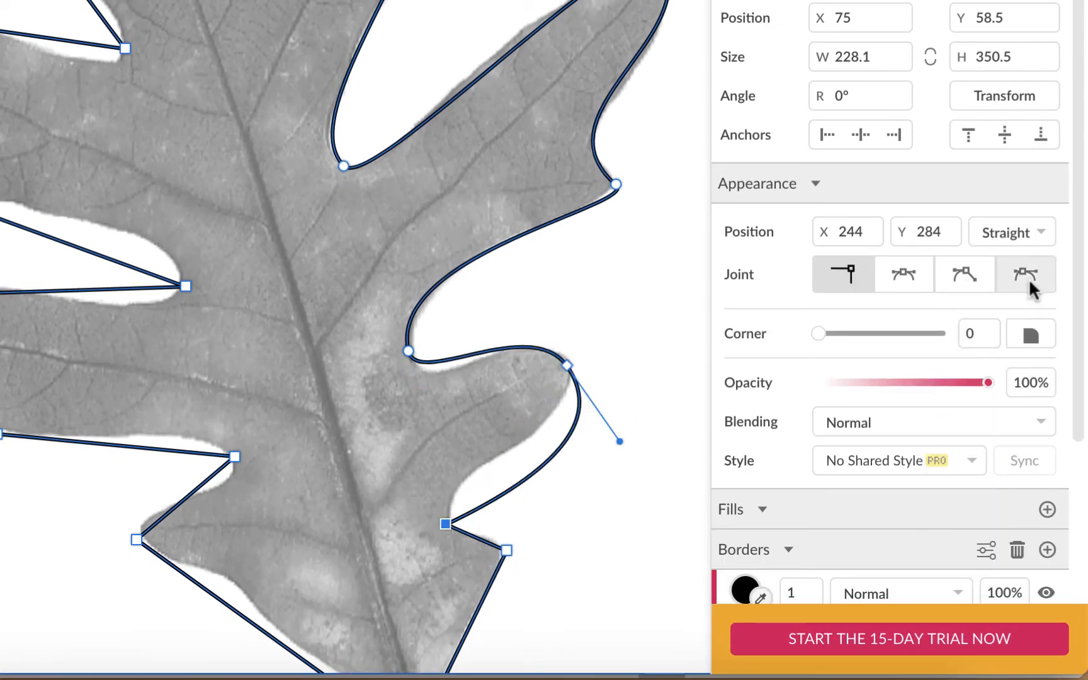
left_click(1026, 276)
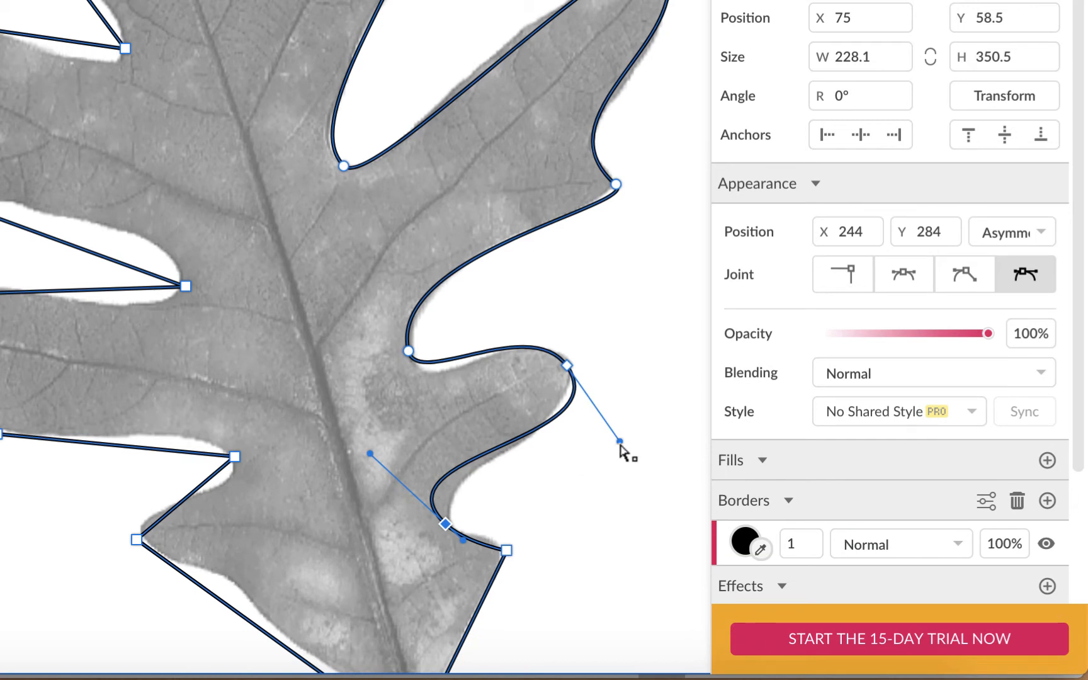
Step: Shorten the fifth tip's lower handle, move the fifth notch's anchor point to X 247, and steepen the notch's upper handle to fit the leaf
left_click_drag(619, 441, 604, 429)
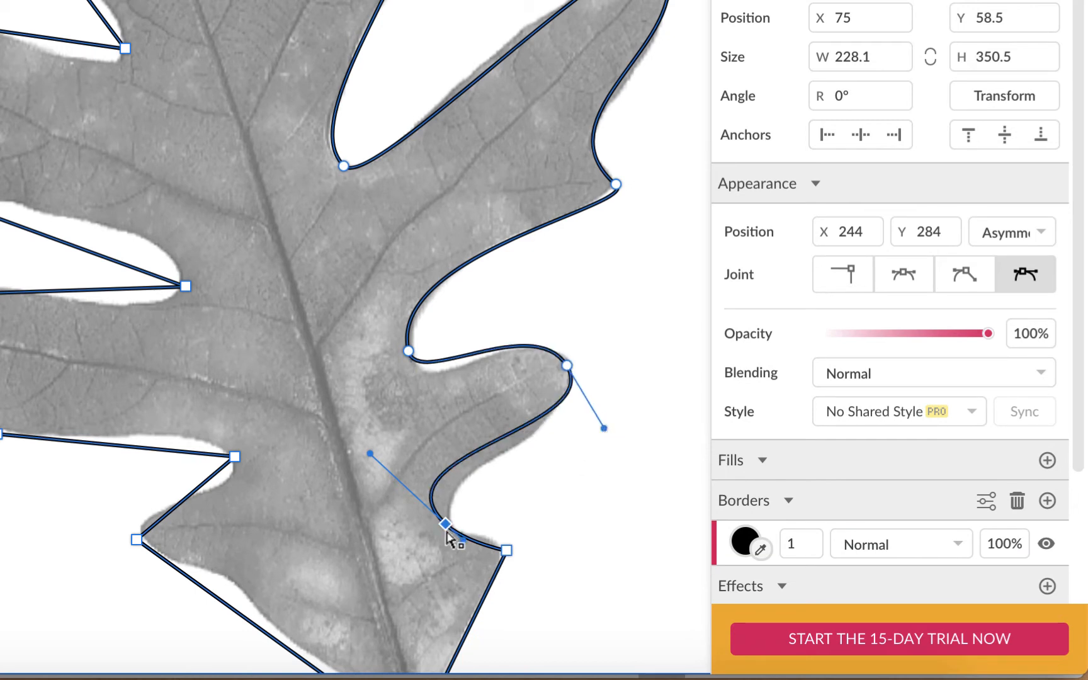
left_click_drag(445, 526, 458, 525)
left_click_drag(389, 455, 425, 452)
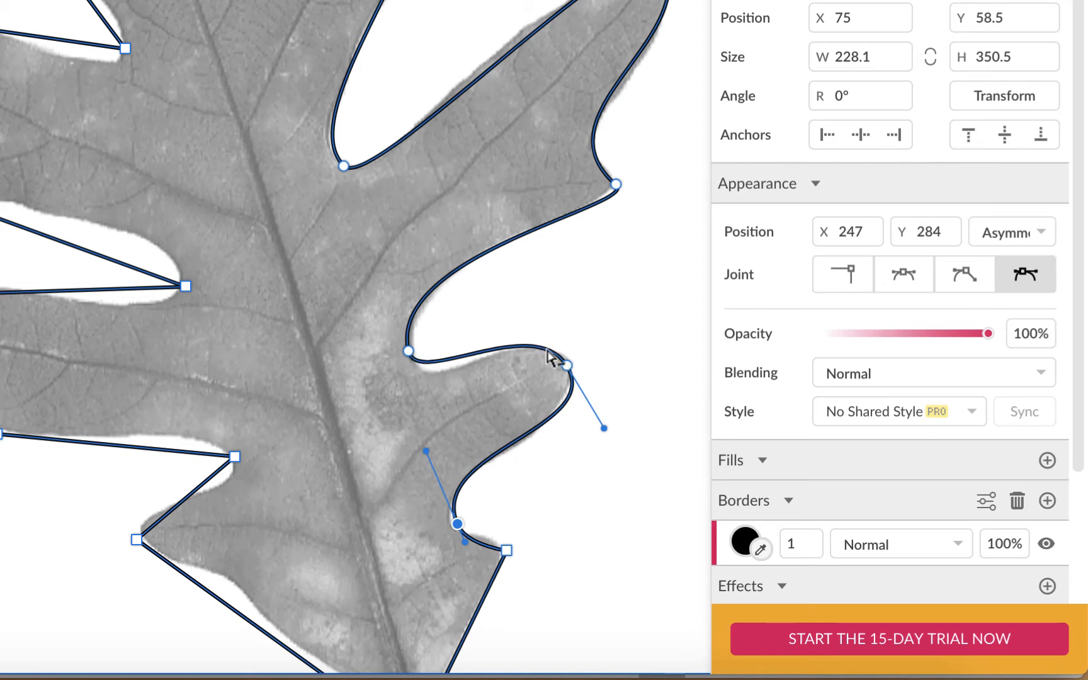
Step: Lengthen the fourth notch's lower handle and slightly shorten the fifth tip's lower handle so the fifth lobe's outline matches the leaf
left_click(408, 351)
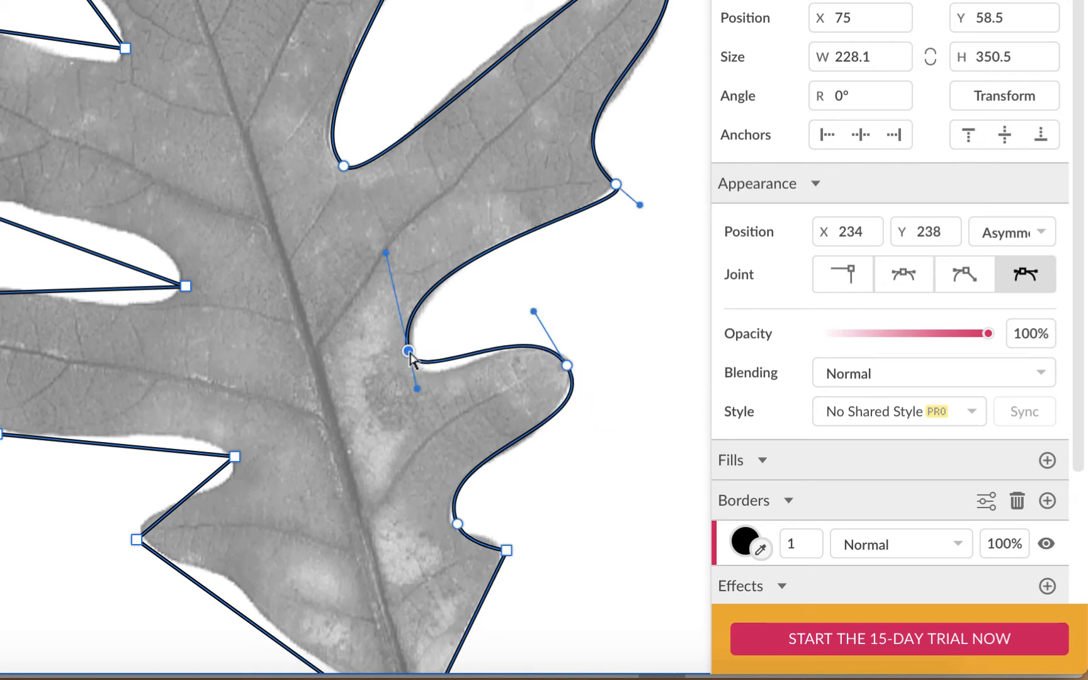
left_click_drag(417, 391, 425, 413)
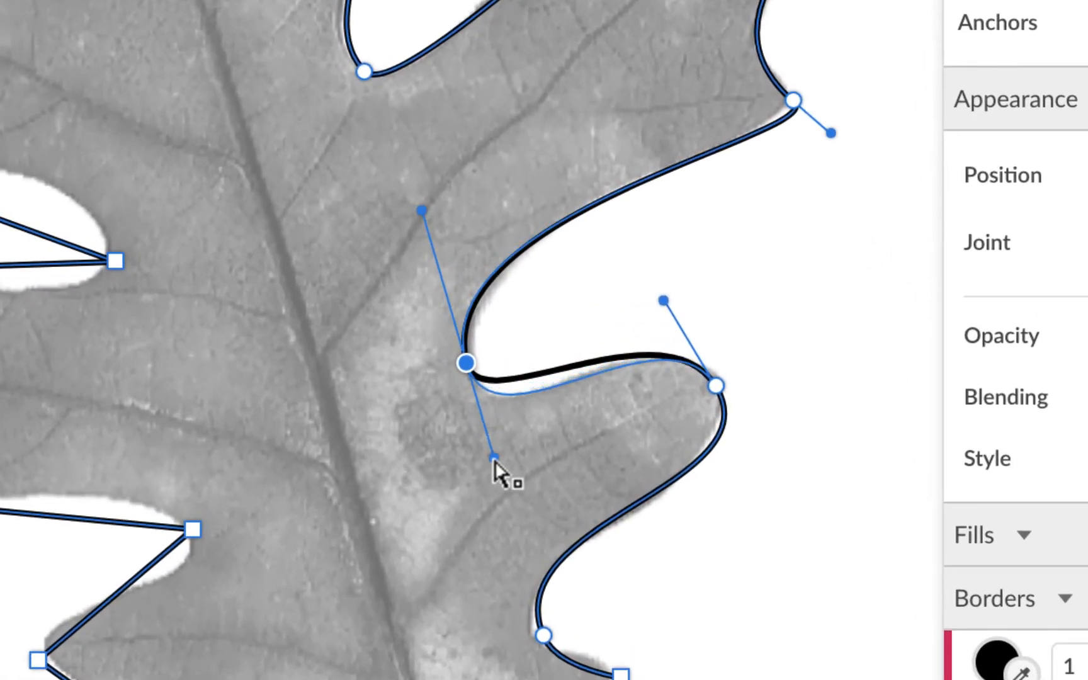
left_click_drag(494, 461, 494, 460)
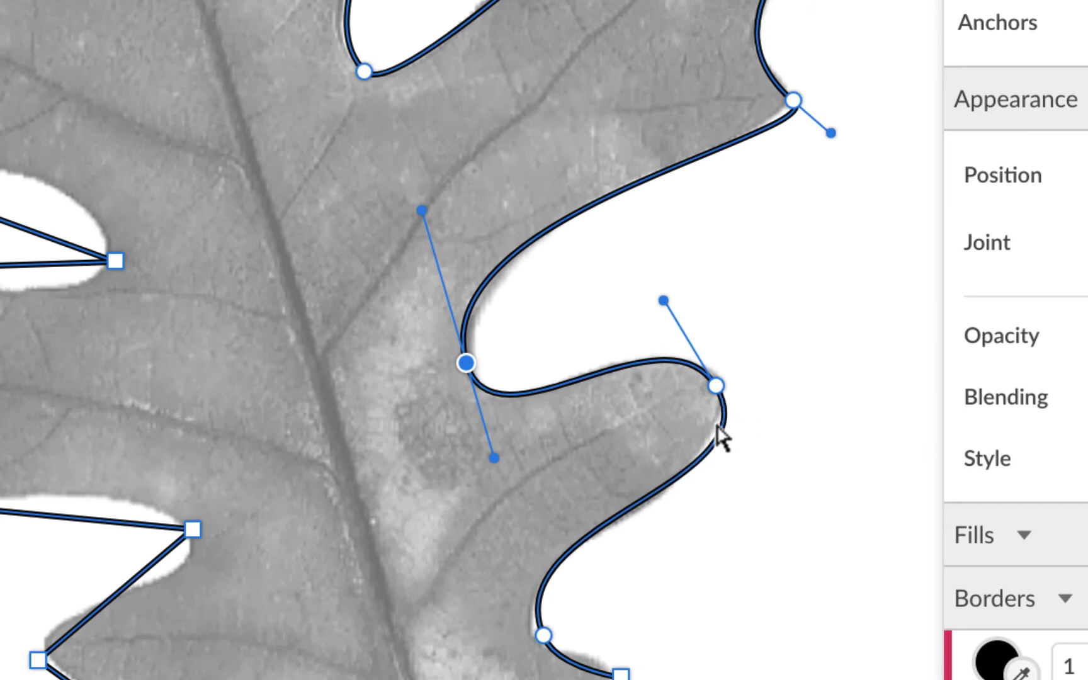
left_click(717, 393)
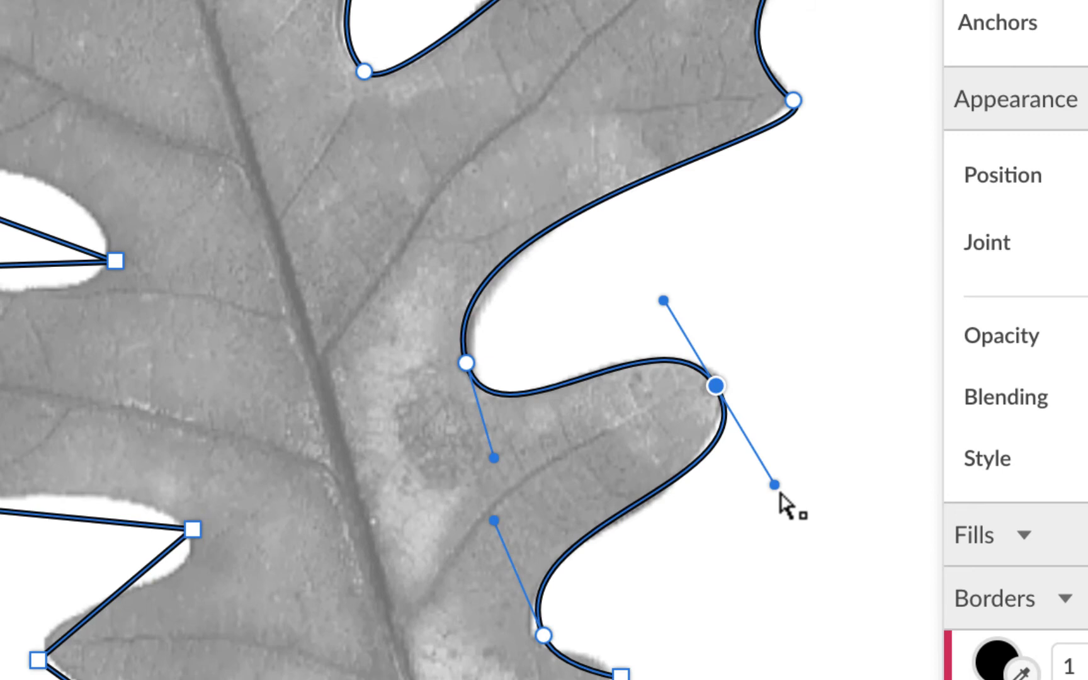
mouse_move(774, 485)
left_mouse_down()
mouse_move(760, 462)
mouse_move(765, 476)
left_mouse_up()
Step: Convert the last point above the stem to an Asymmetric joint, shorten and tilt its handles, and move it to about X 258, Y 290
scroll(804, 478, "down", 3)
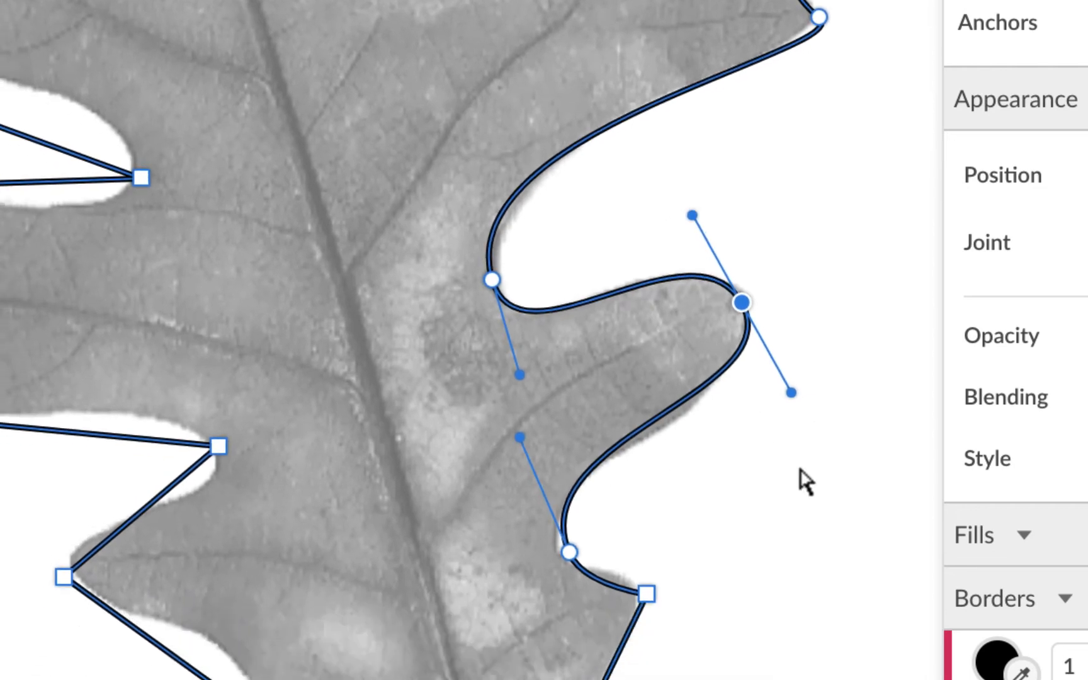
scroll(743, 505, "down", 5)
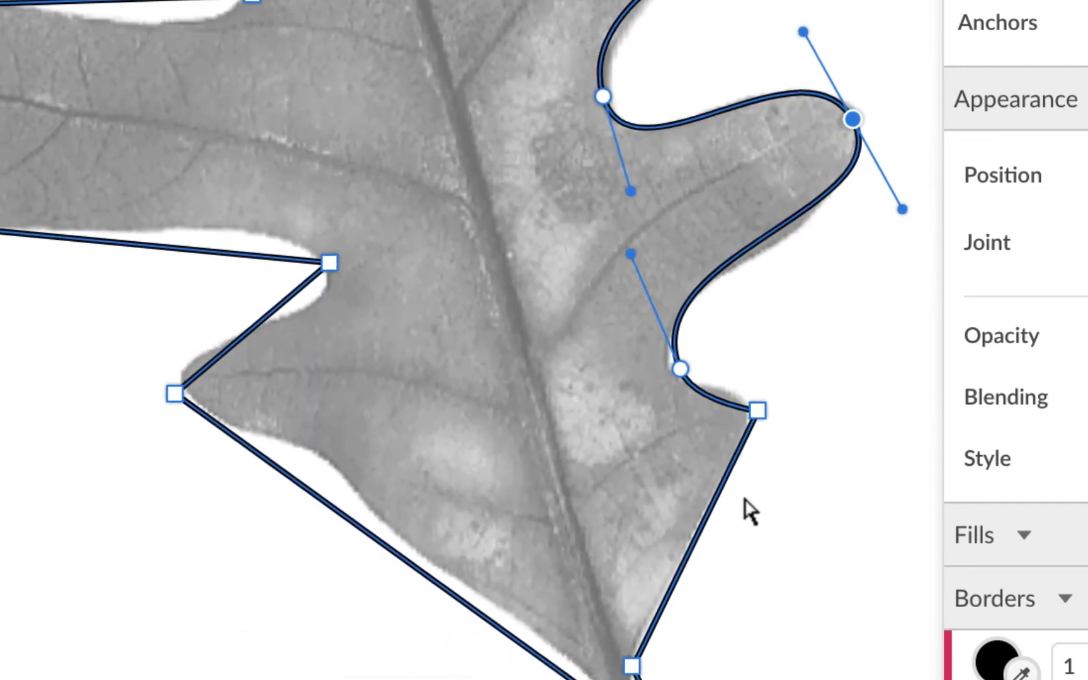
left_click(758, 410)
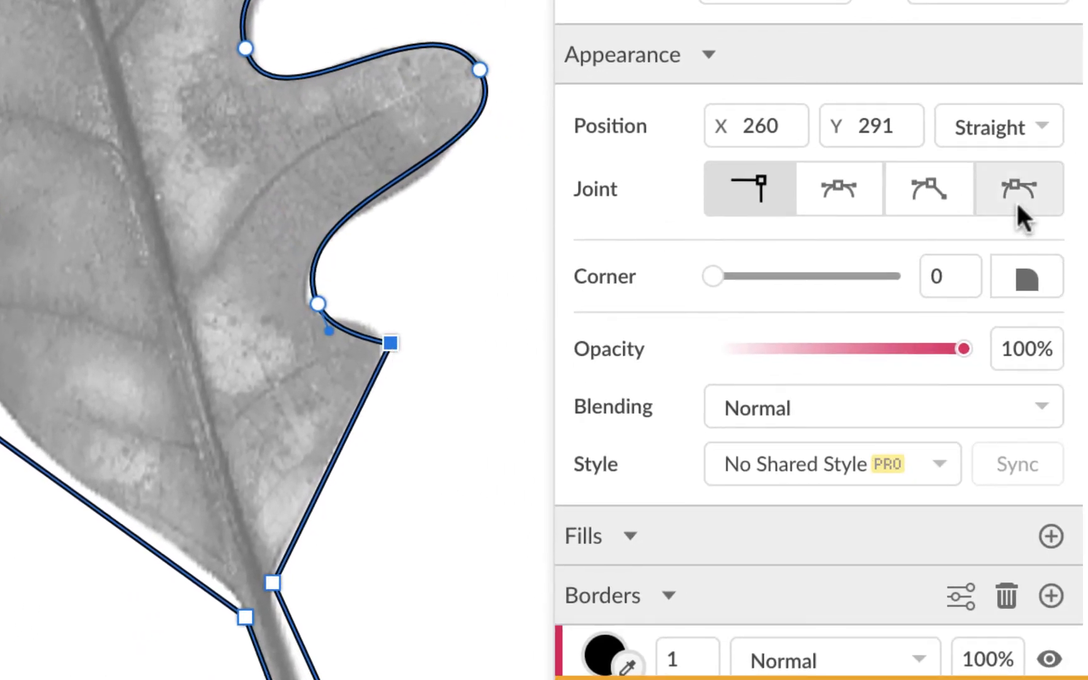
left_click(1016, 192)
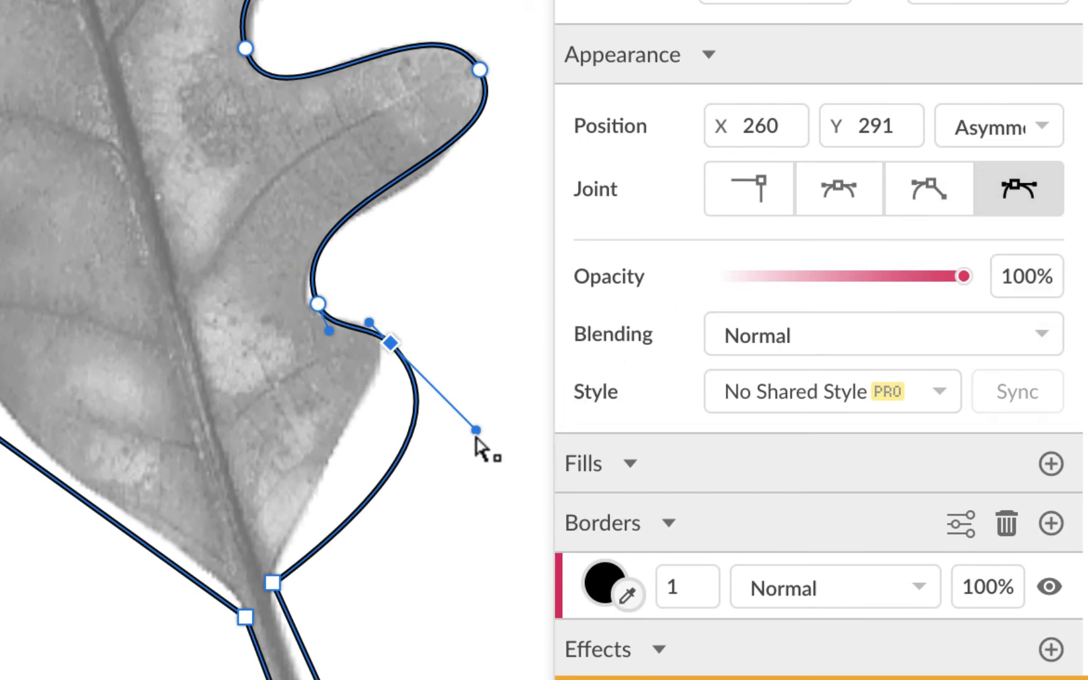
left_click_drag(476, 437, 381, 343)
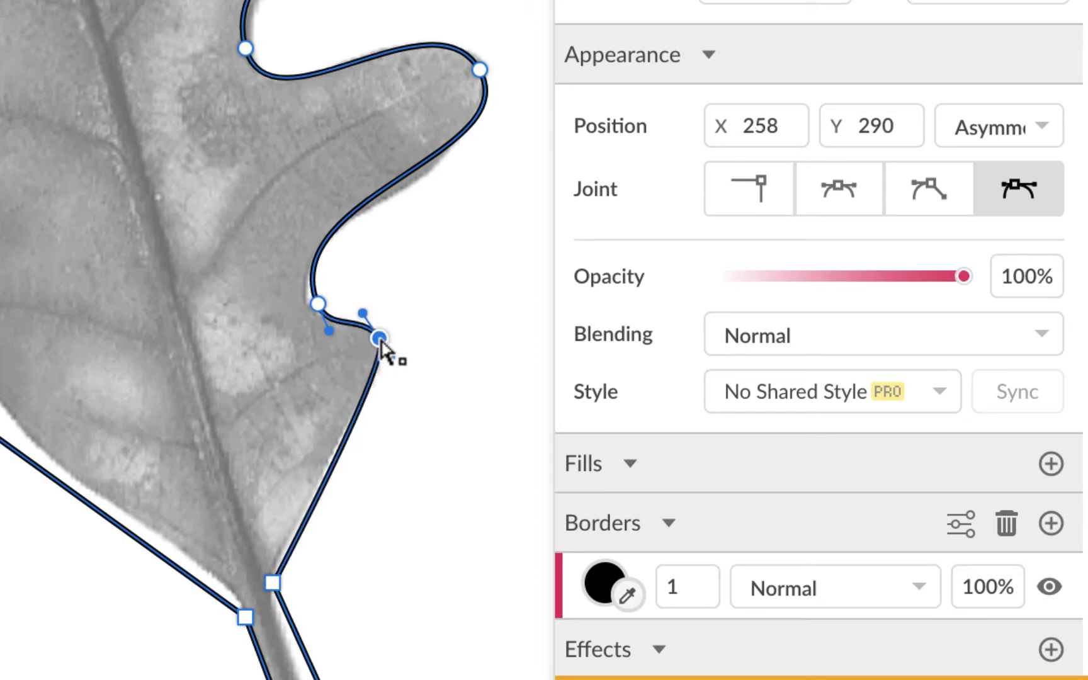
Step: Convert the anchor point at the stem end's right corner to an Asymmetric joint and angle its upper handle along the stem's edge
scroll(380, 347, "down", 5)
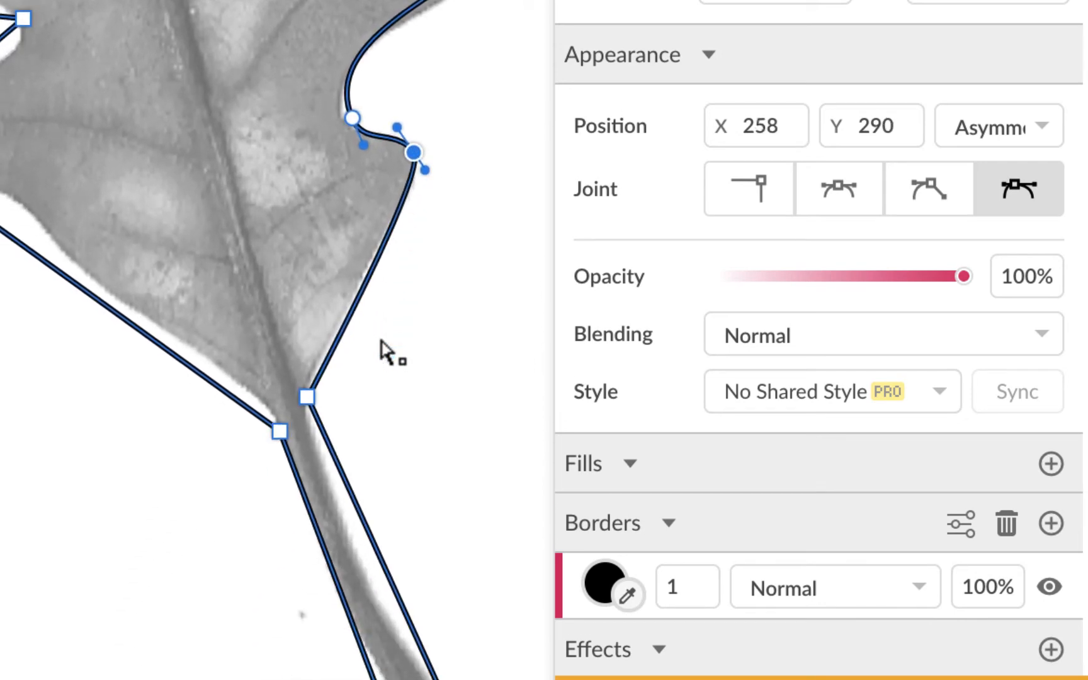
scroll(403, 479, "down", 3)
left_click(414, 608)
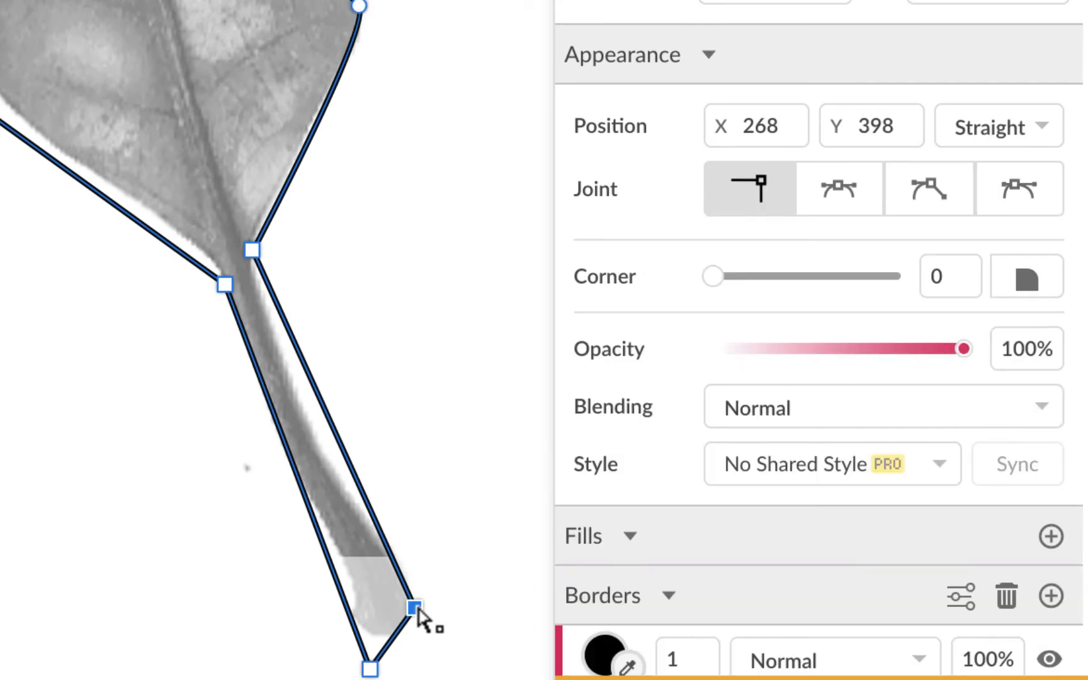
left_click(999, 190)
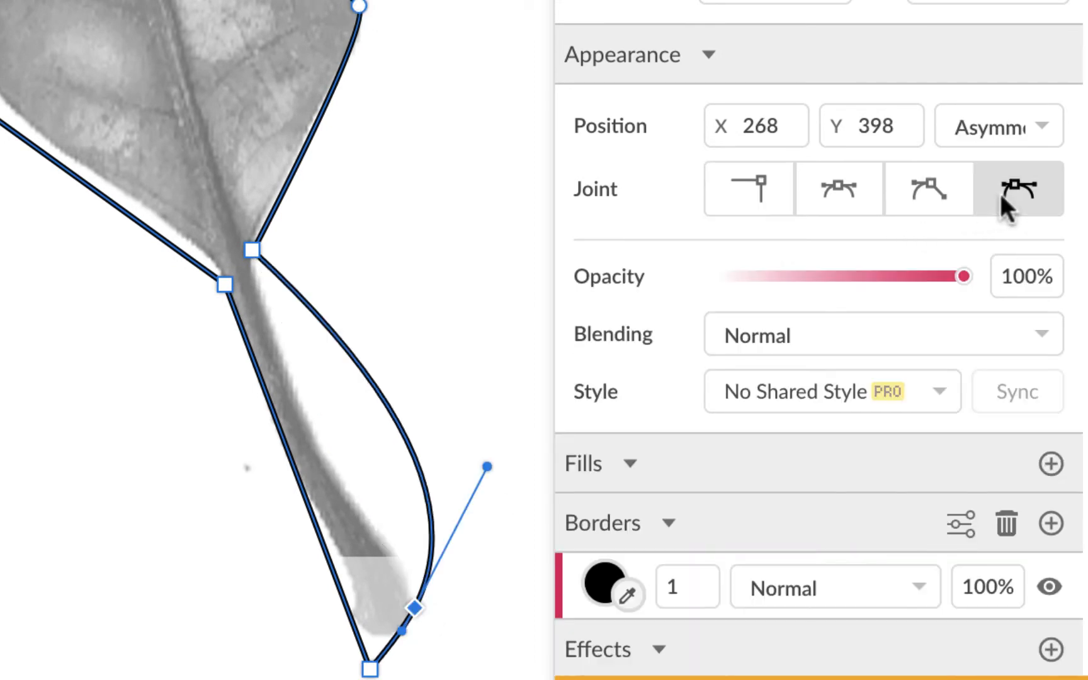
left_click_drag(486, 466, 342, 529)
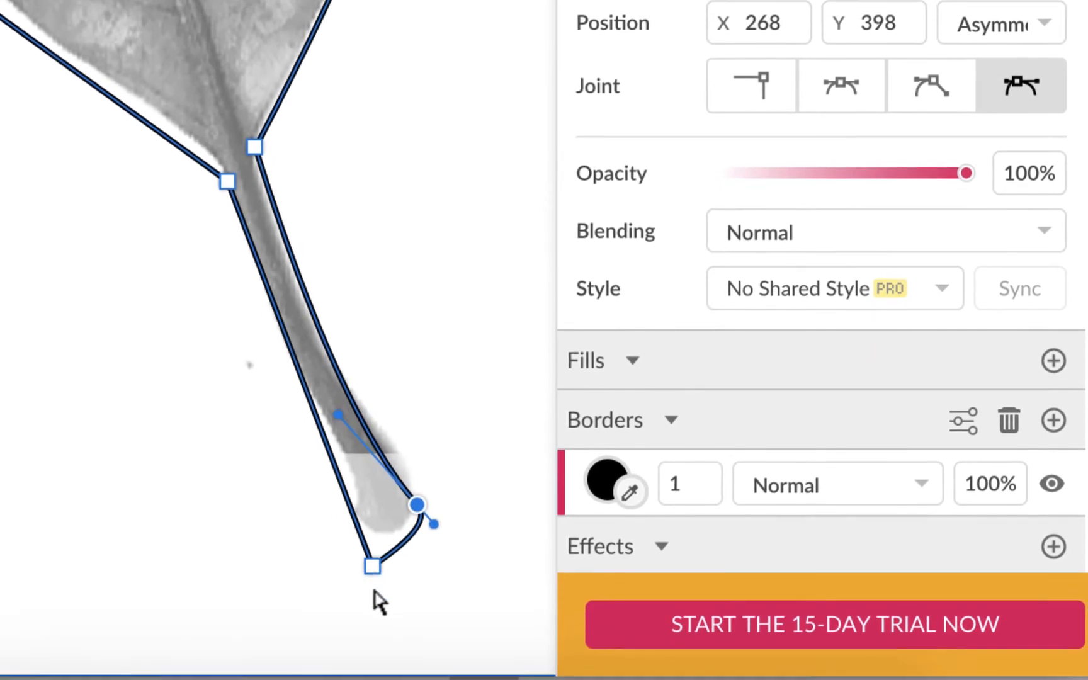
Step: Convert the stem end's left corner to an Asymmetric joint at X 260, Y 402, fit its handles, and move the left stem-base point to X 232
left_click(372, 565)
left_click_drag(372, 566, 372, 549)
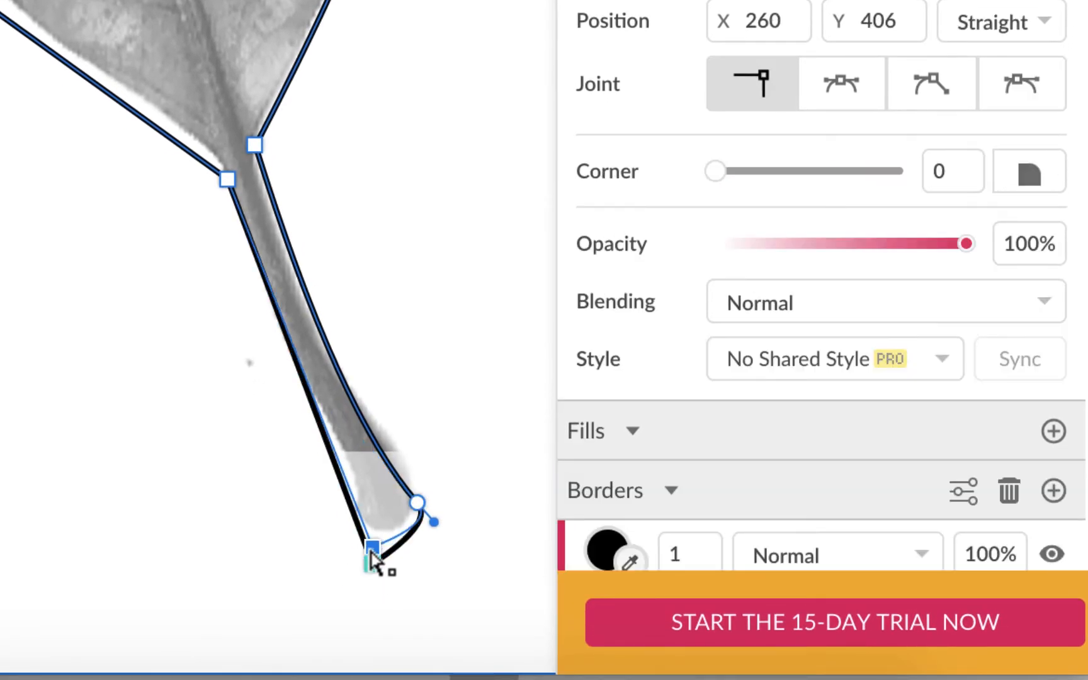
left_click(1001, 94)
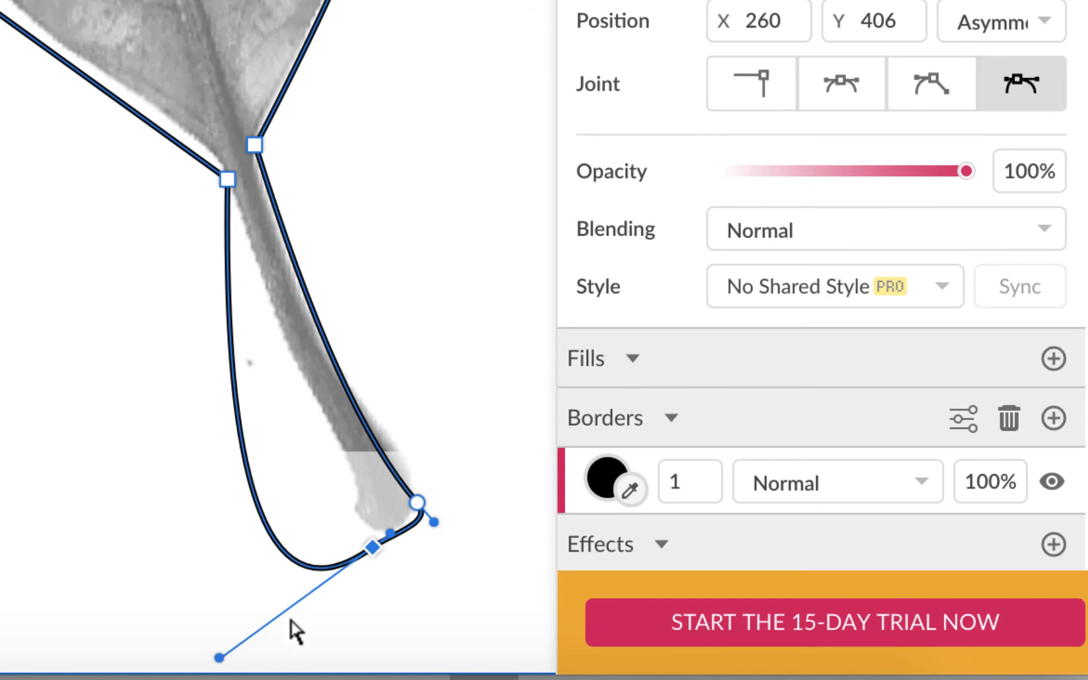
mouse_move(219, 657)
left_mouse_down()
mouse_move(318, 520)
mouse_move(309, 527)
mouse_move(360, 482)
left_mouse_up()
left_click_drag(372, 541, 371, 527)
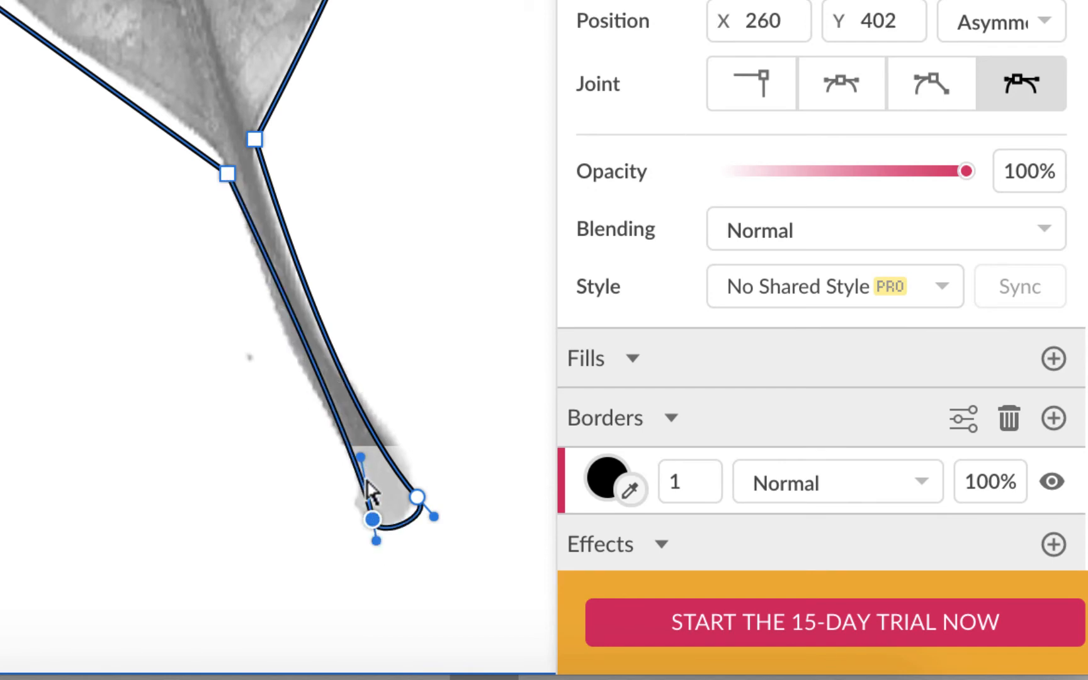
left_click_drag(360, 458, 345, 461)
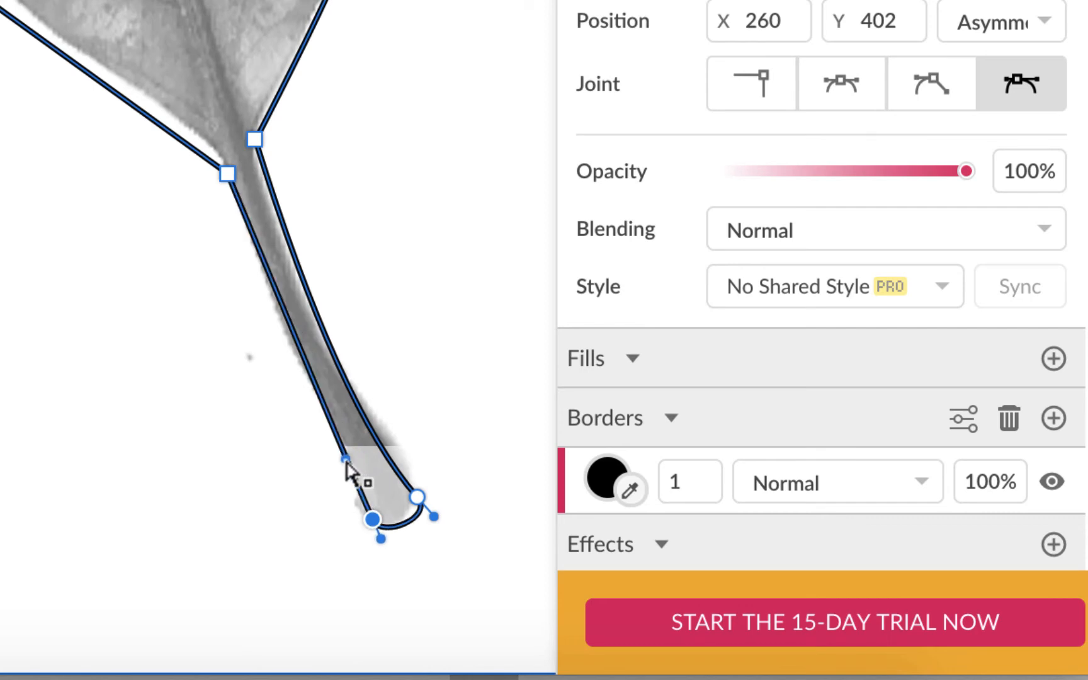
left_click_drag(227, 174, 216, 153)
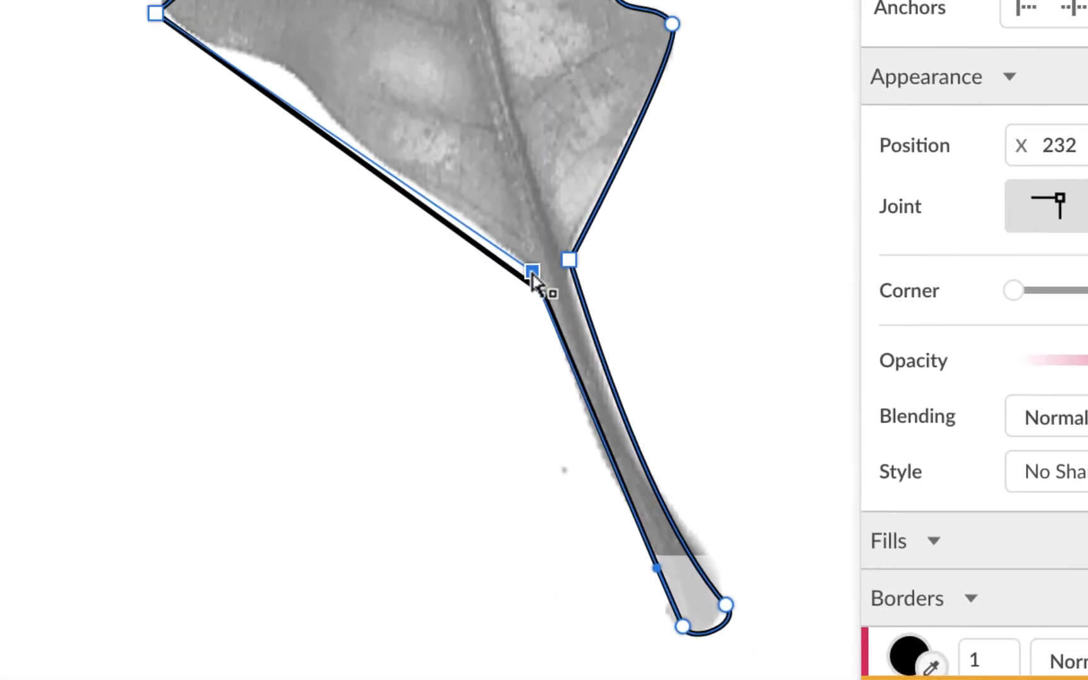
Step: Add an anchor point on the lower-left edge at X 187, Y 299, convert it to an Asymmetric joint, and angle its handles along the leaf
scroll(400, 313, "up", 5)
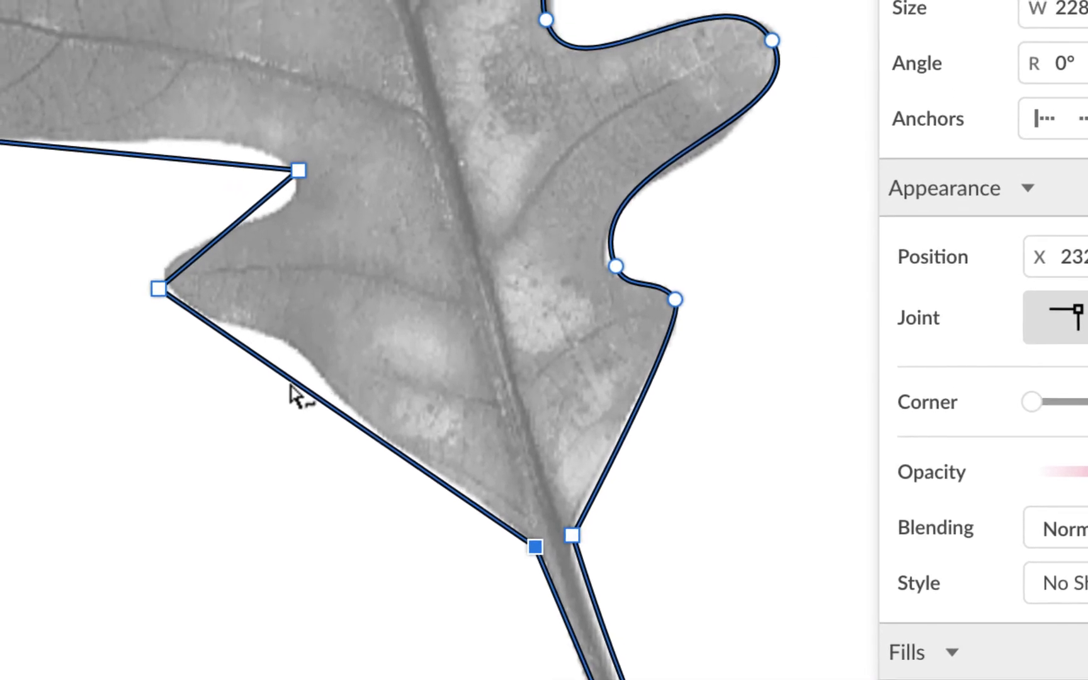
left_click(281, 372)
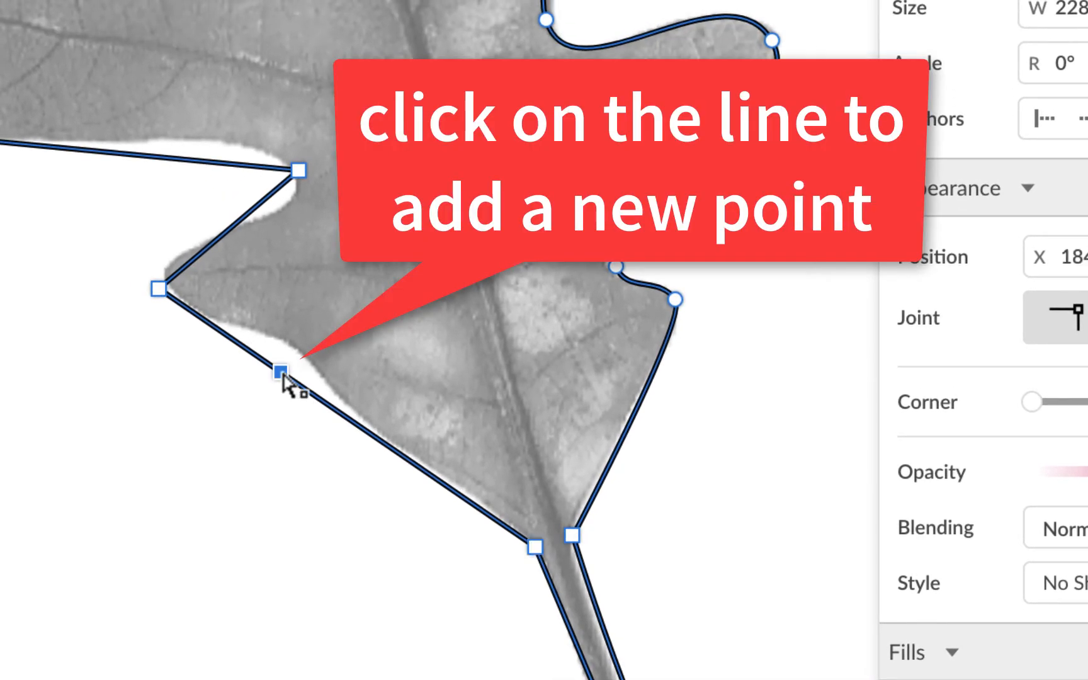
left_click_drag(283, 381, 295, 356)
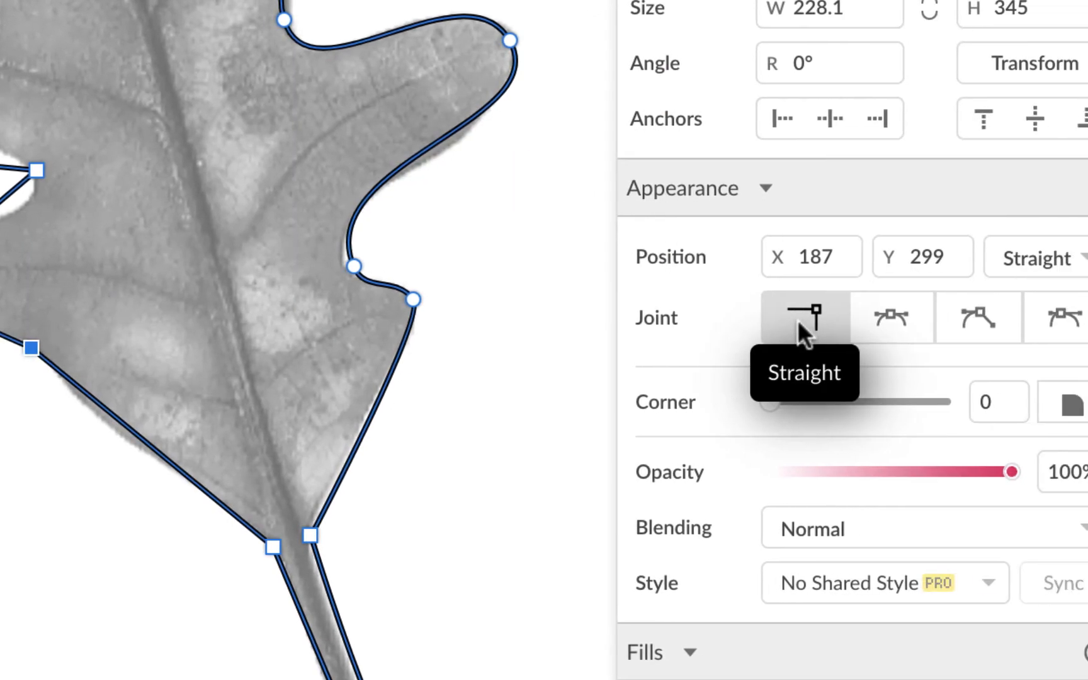
left_click(1028, 316)
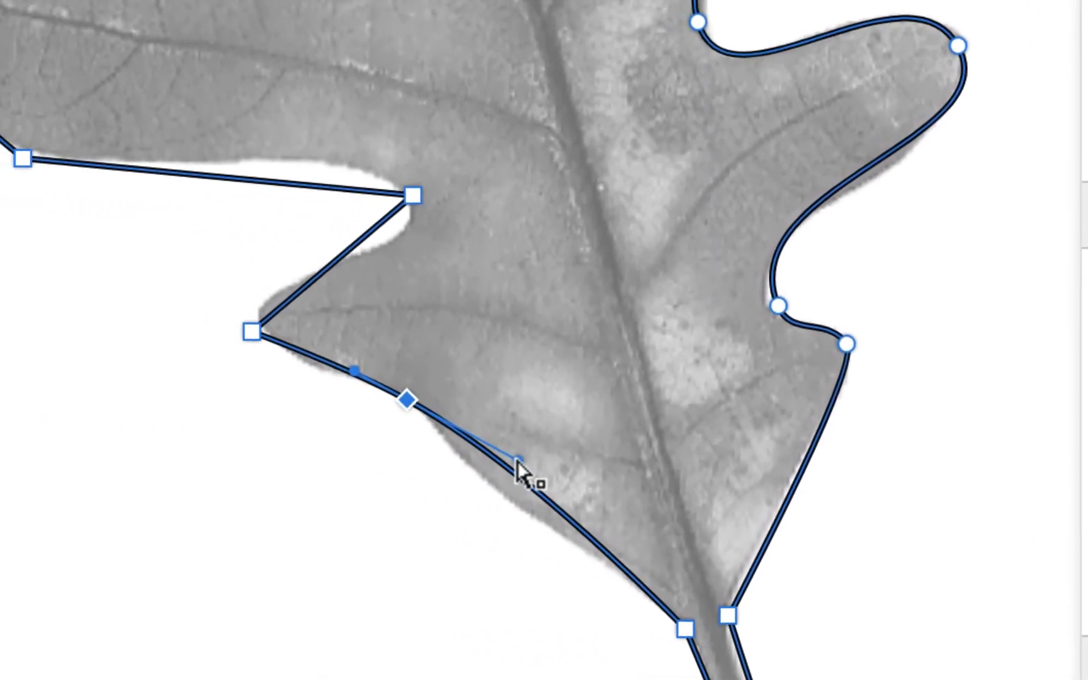
left_click_drag(516, 461, 484, 493)
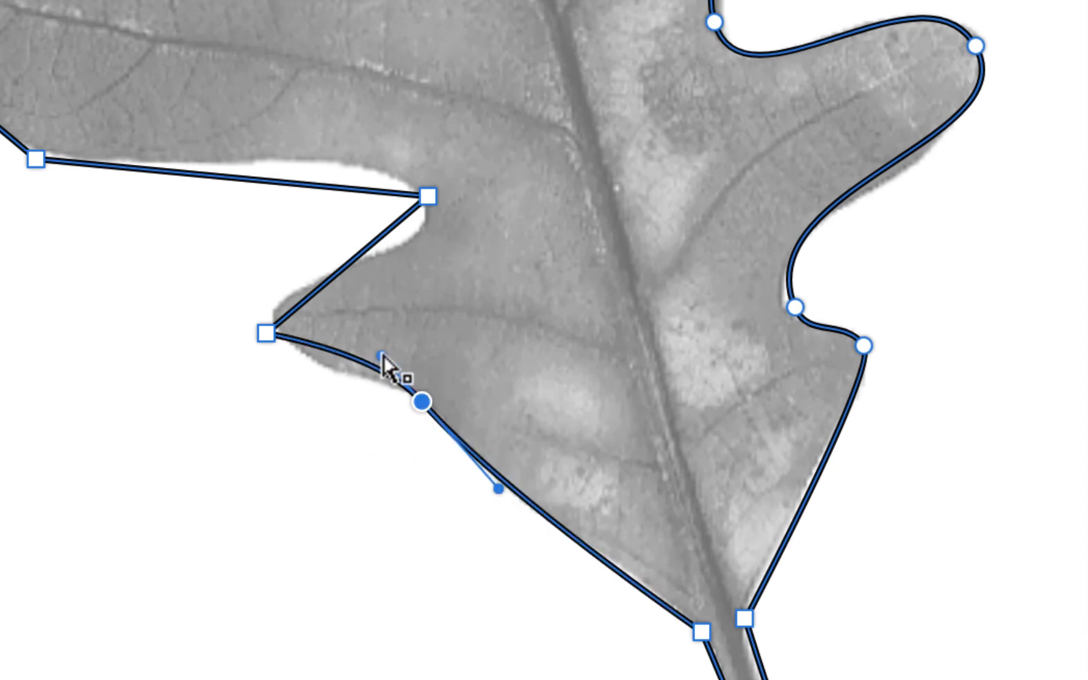
left_click_drag(381, 357, 365, 401)
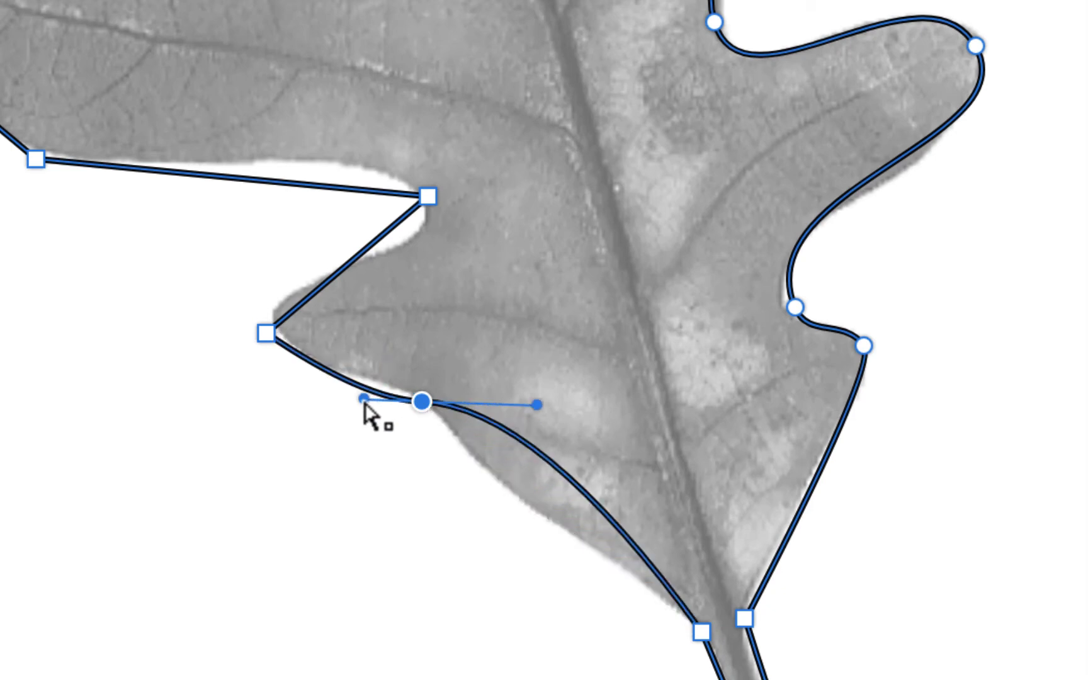
left_click_drag(537, 405, 501, 486)
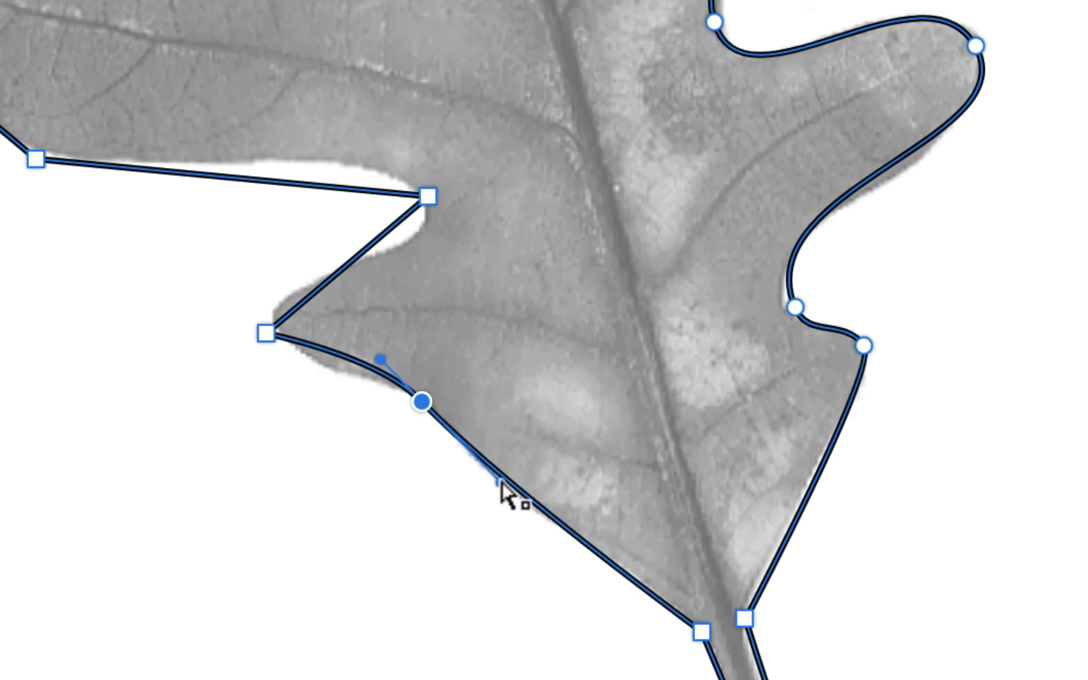
Step: Convert the lowest left lobe's tip to an Asymmetric joint, shorten its lower handle, and move the point onto the leaf's edge
left_click(267, 335)
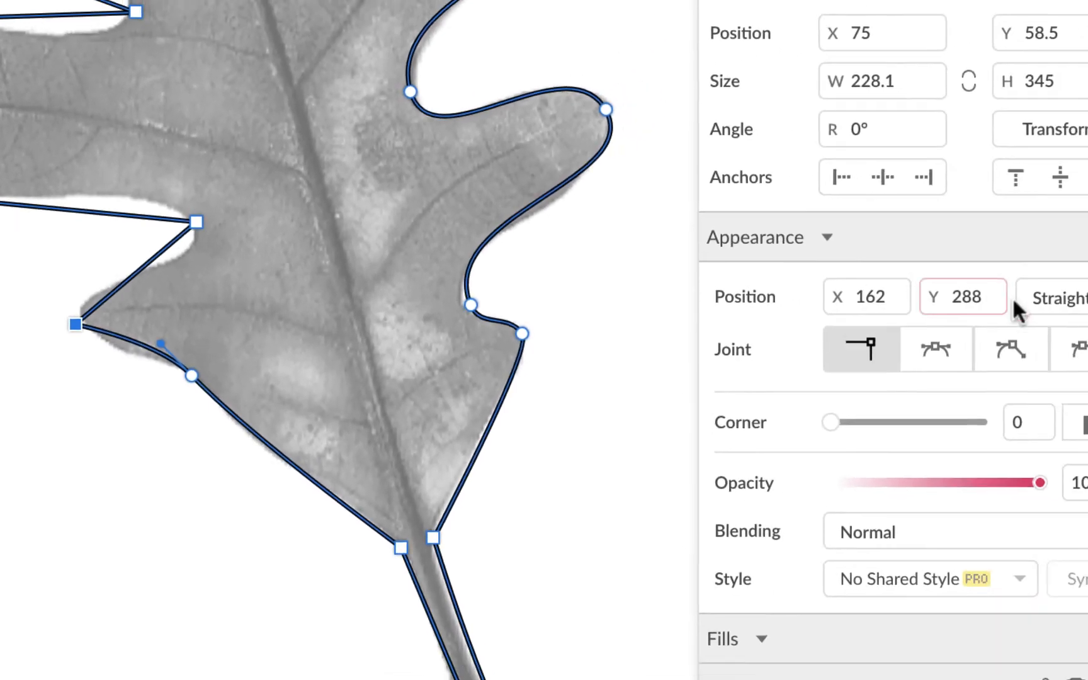
left_click(1084, 358)
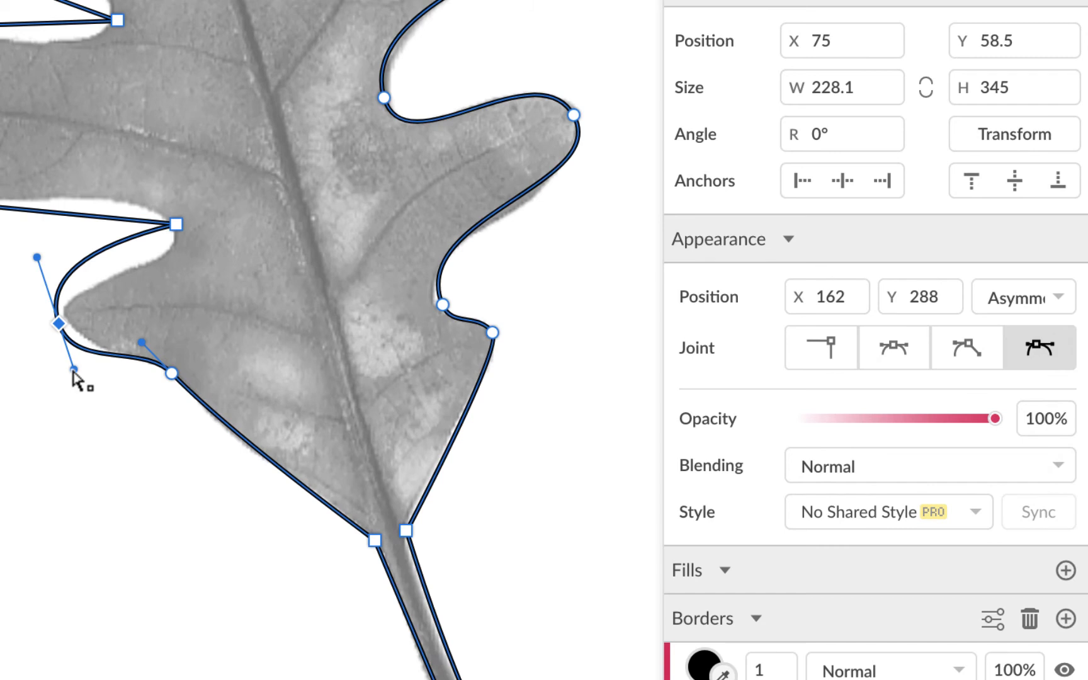
left_click_drag(74, 371, 67, 350)
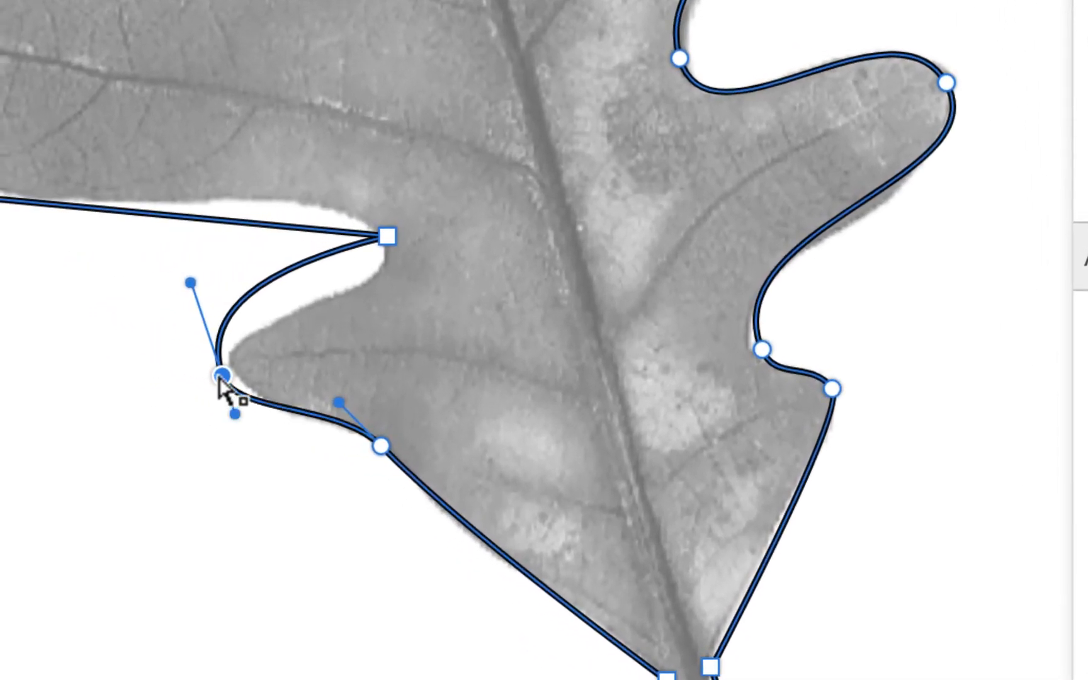
left_click_drag(222, 377, 236, 351)
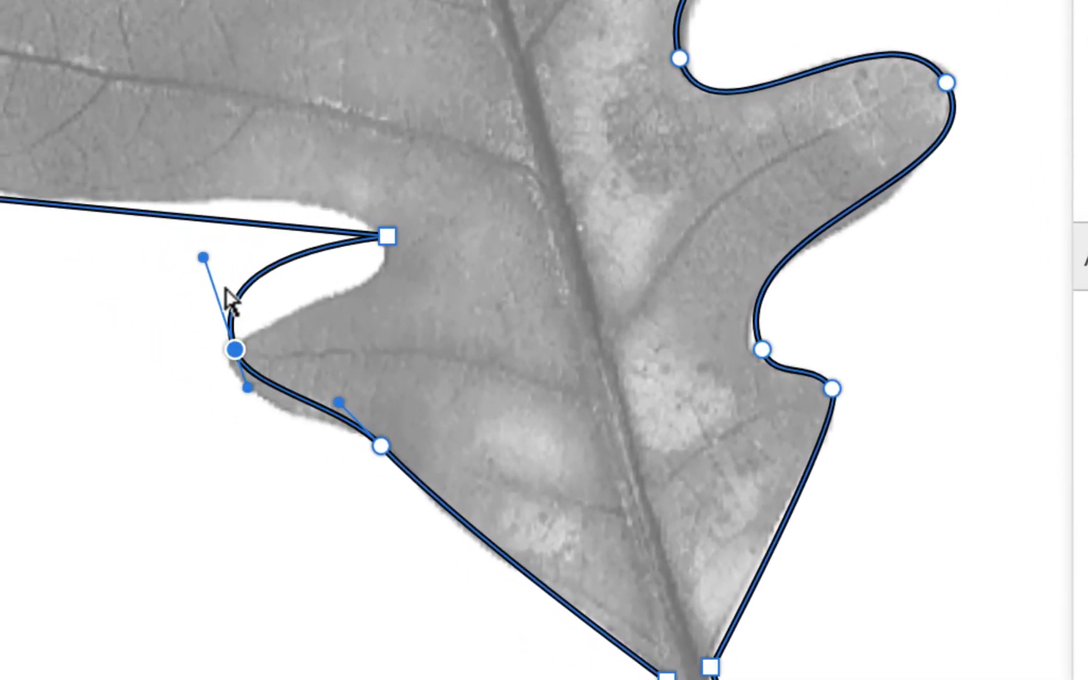
Step: Convert the notch above the lowest left lobe to an Asymmetric joint, then fit the positions and handles of the notch and lobe tip
left_click(387, 238)
key("4")
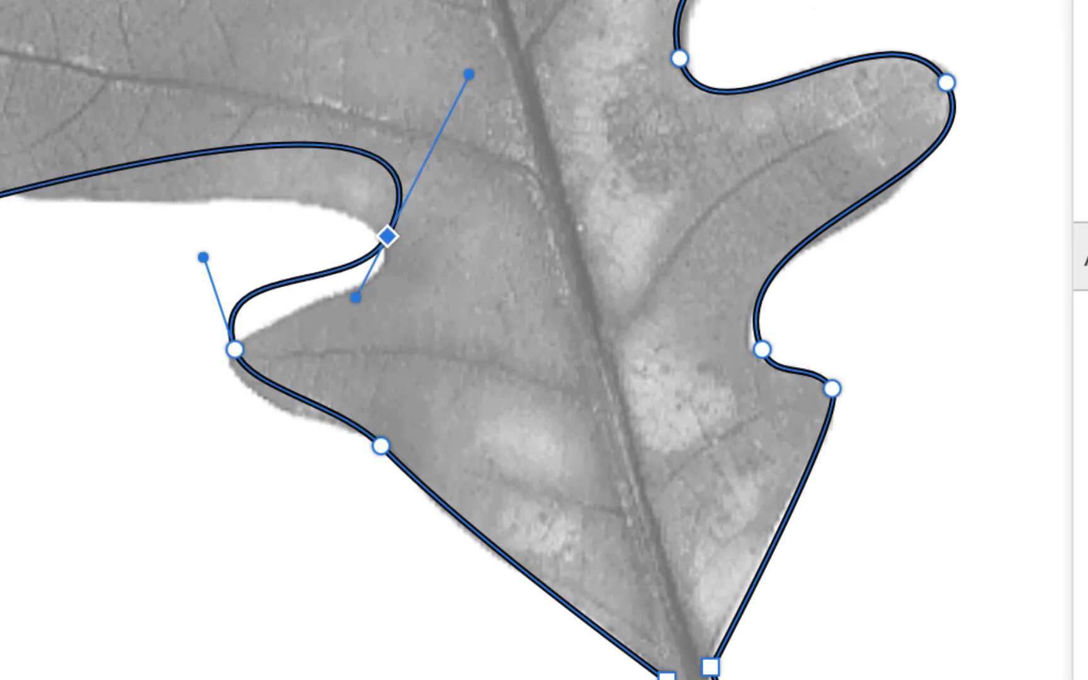
left_click_drag(203, 257, 216, 328)
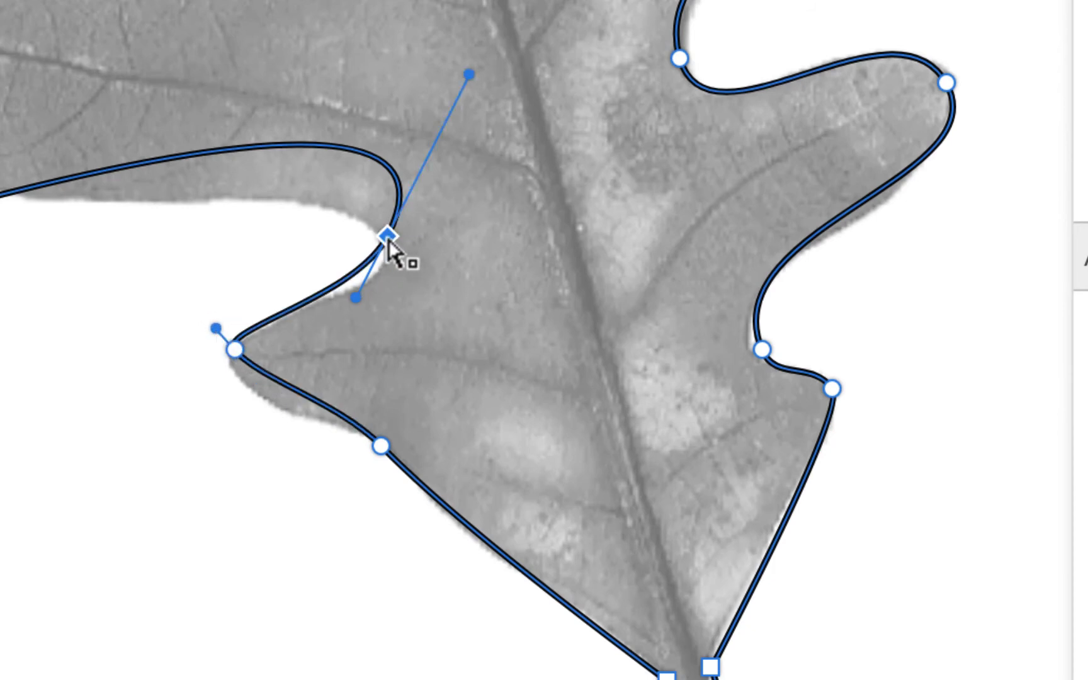
left_click_drag(391, 242, 391, 267)
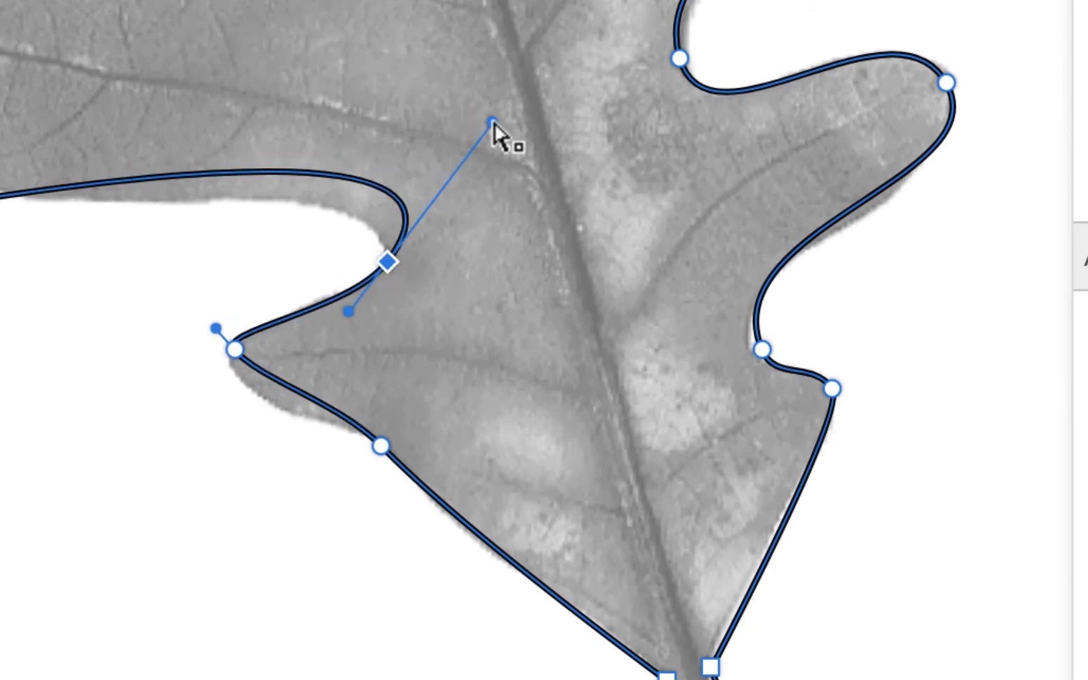
left_click_drag(492, 122, 411, 175)
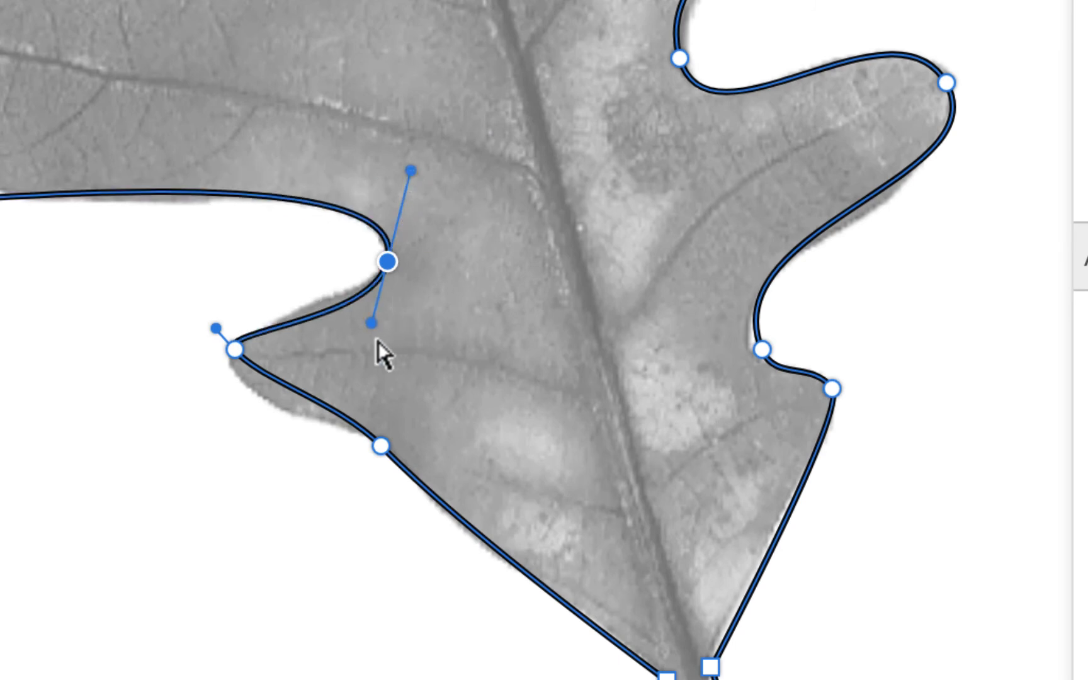
left_click_drag(235, 349, 228, 349)
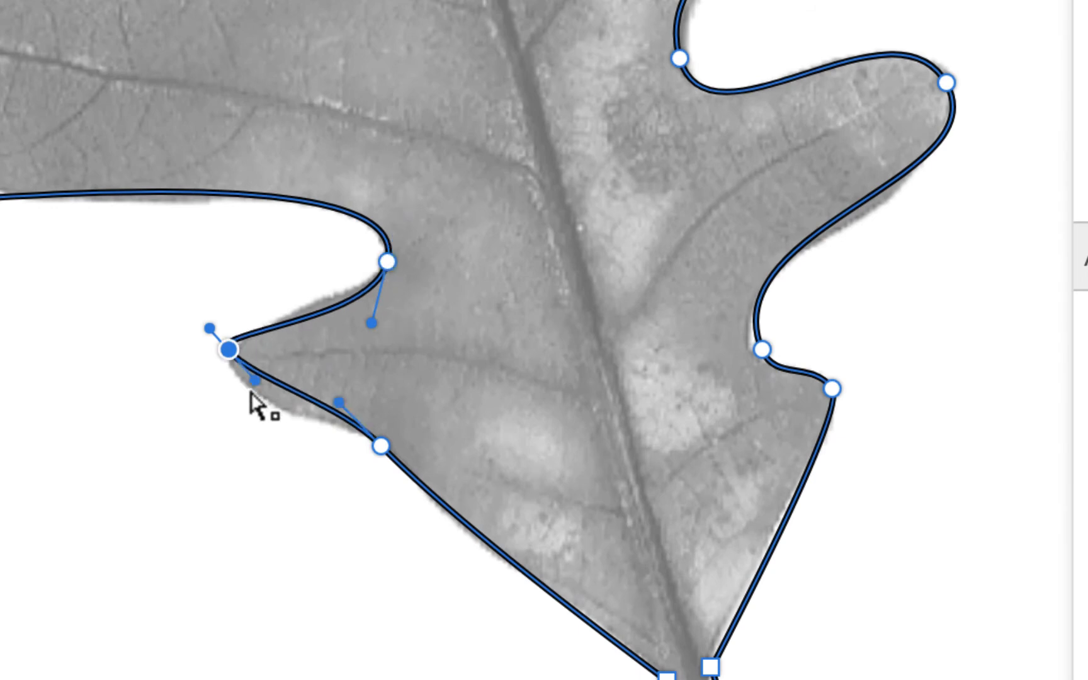
left_click_drag(250, 391, 238, 427)
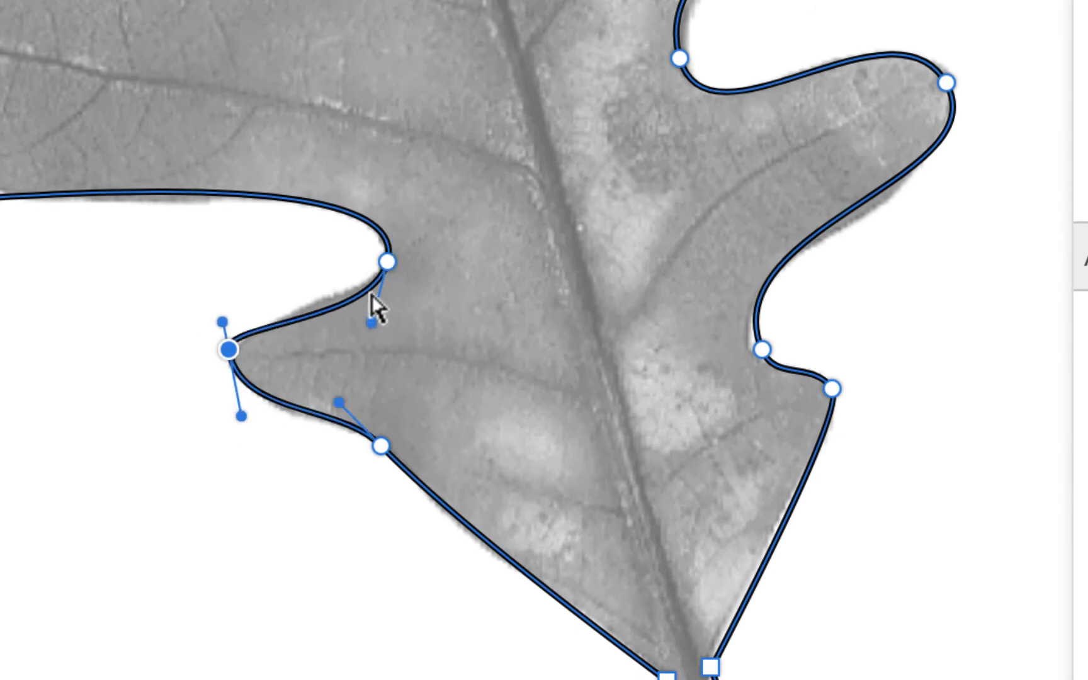
Step: Convert the long left lobe's tip and the notch above it at X 175, Y 221 to Asymmetric joints
scroll(22, 303, "up", 1)
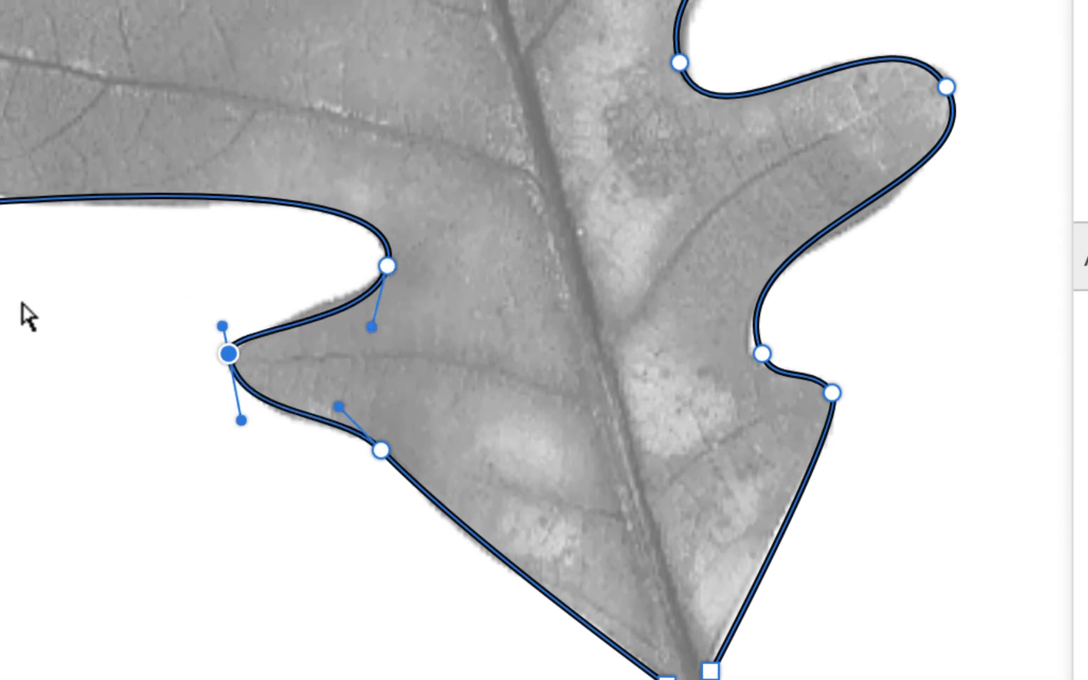
scroll(22, 303, "up", 3)
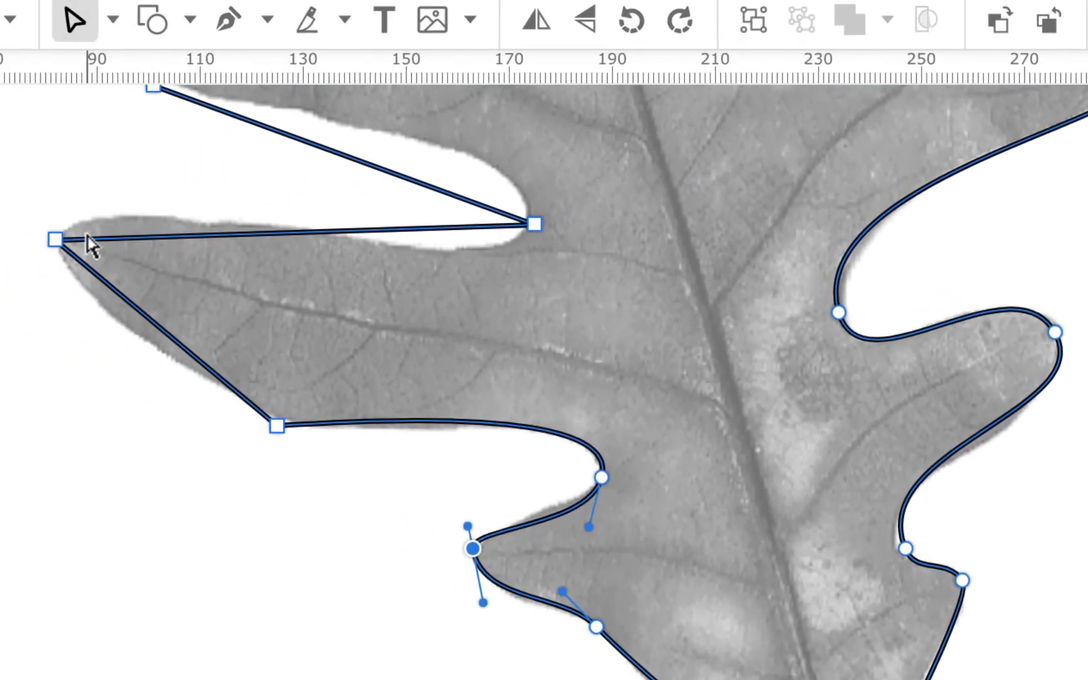
left_click(56, 240)
double_click(55, 239)
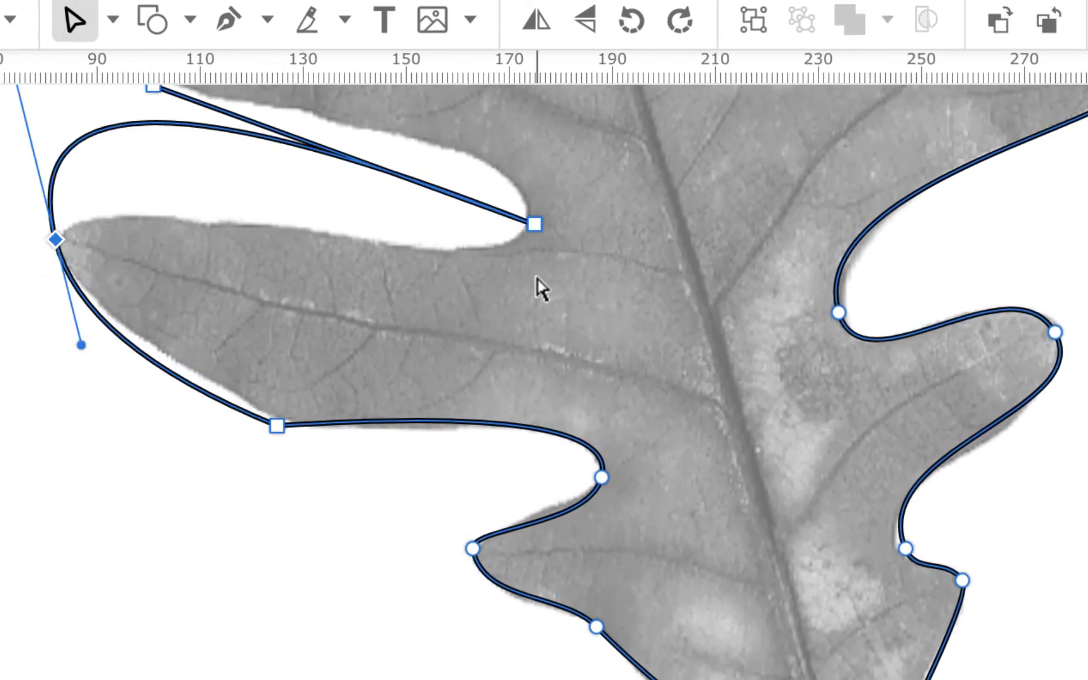
scroll(536, 286, "up", 5)
left_click(540, 396)
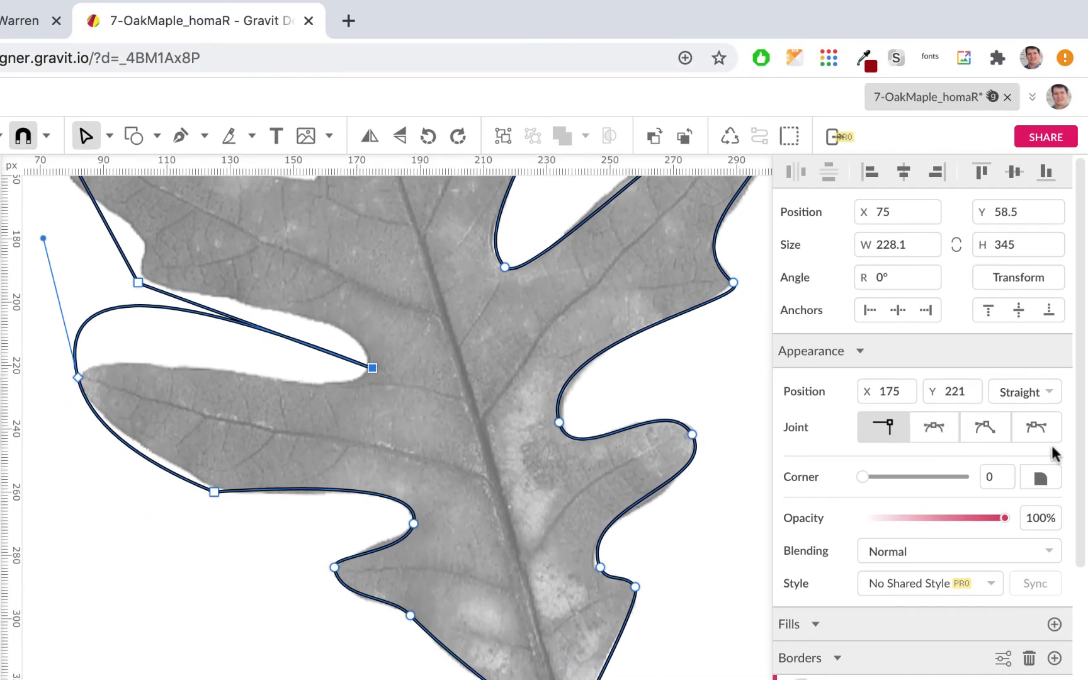
left_click(1040, 425)
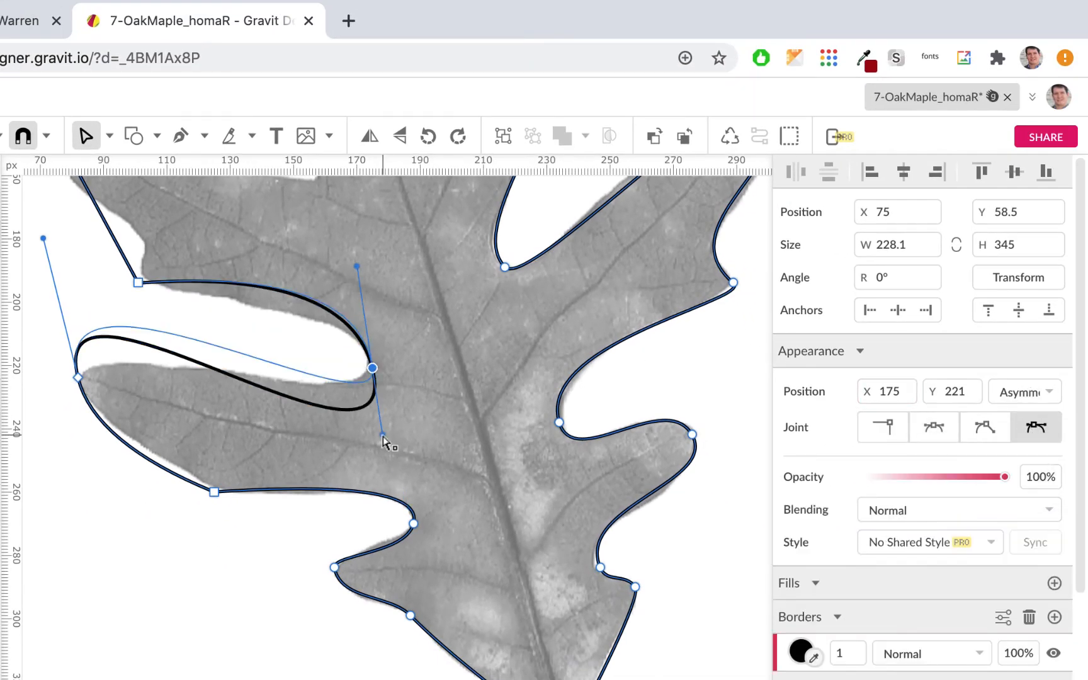
Step: Shorten and tilt the notch's handles and the long left lobe tip's upper handle, and nudge the tip inward to fit the lobe's upper edge
left_click_drag(357, 268, 375, 294)
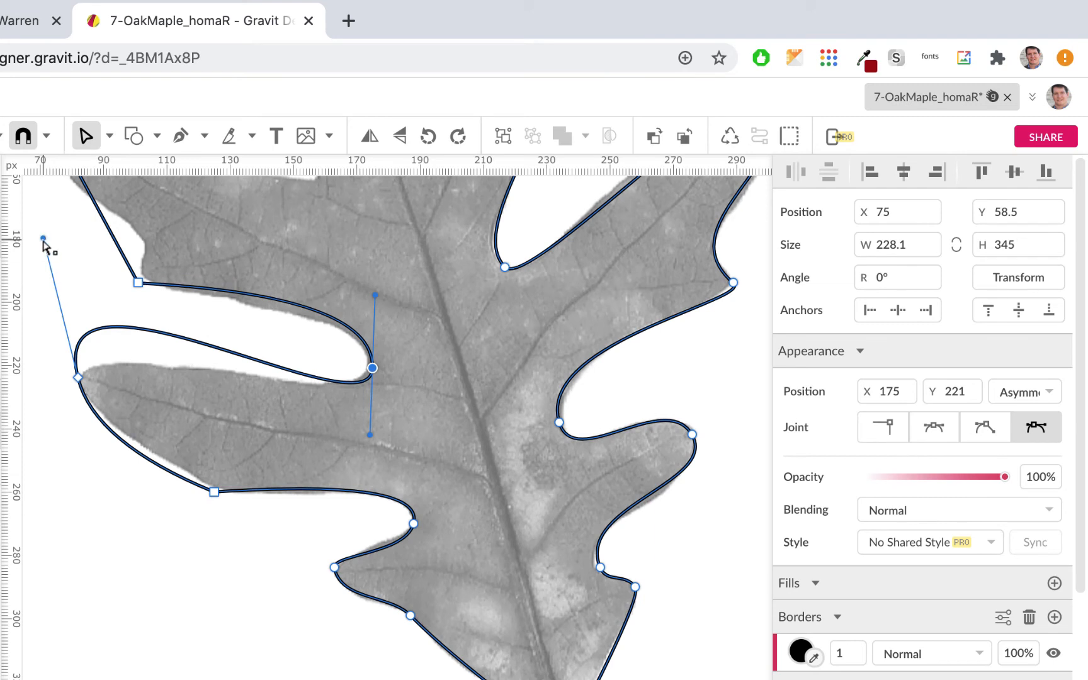
left_click_drag(42, 241, 90, 327)
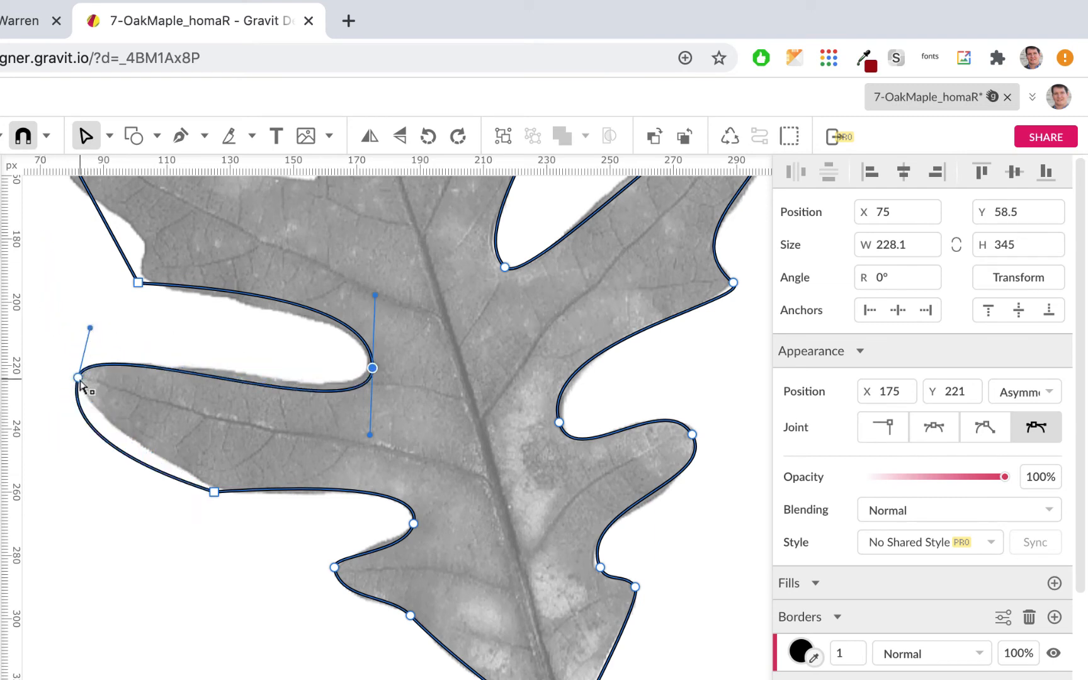
left_click_drag(78, 379, 84, 377)
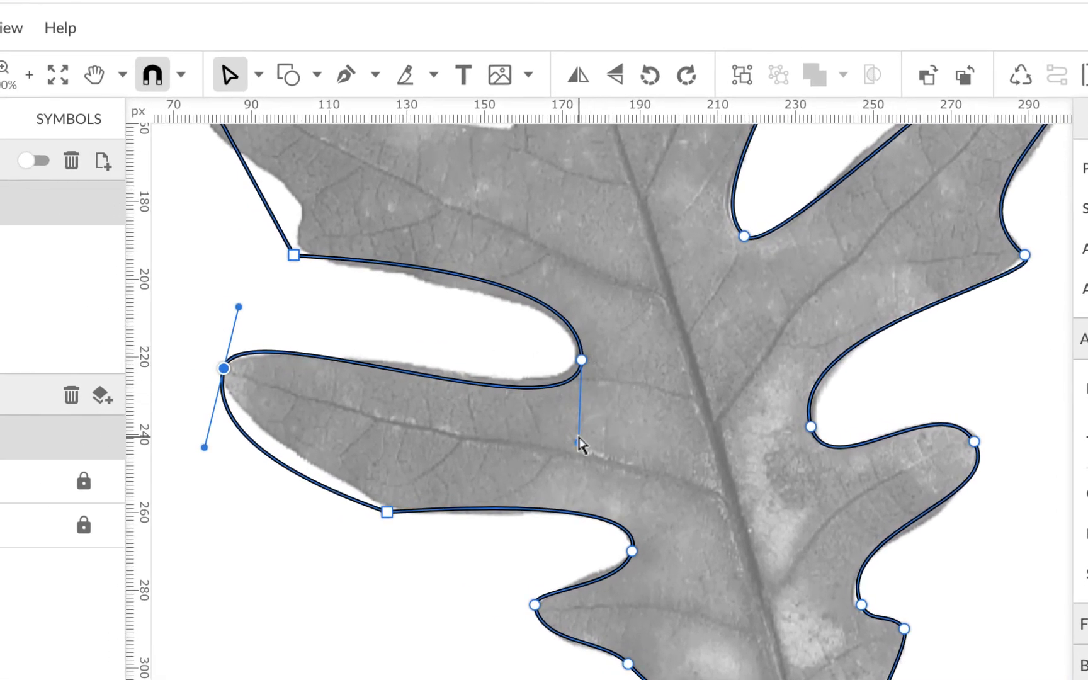
left_click_drag(579, 444, 586, 426)
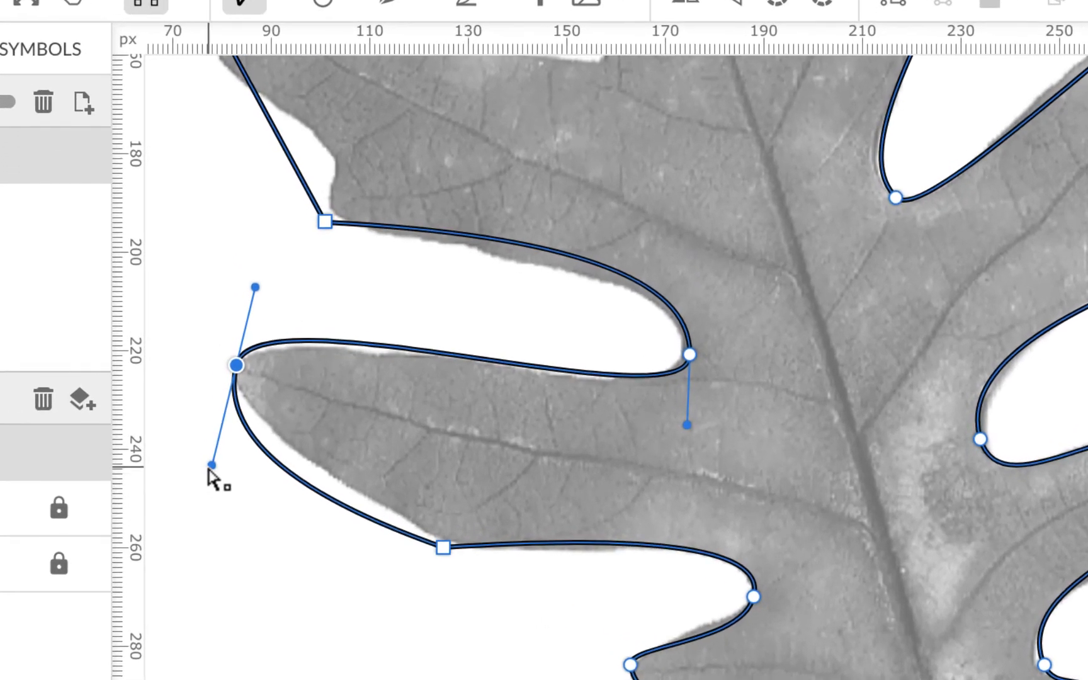
Step: Shorten and tilt the long left lobe tip's handles and nudge the corner below it to fit both edges of the lobe
left_click_drag(208, 468, 231, 423)
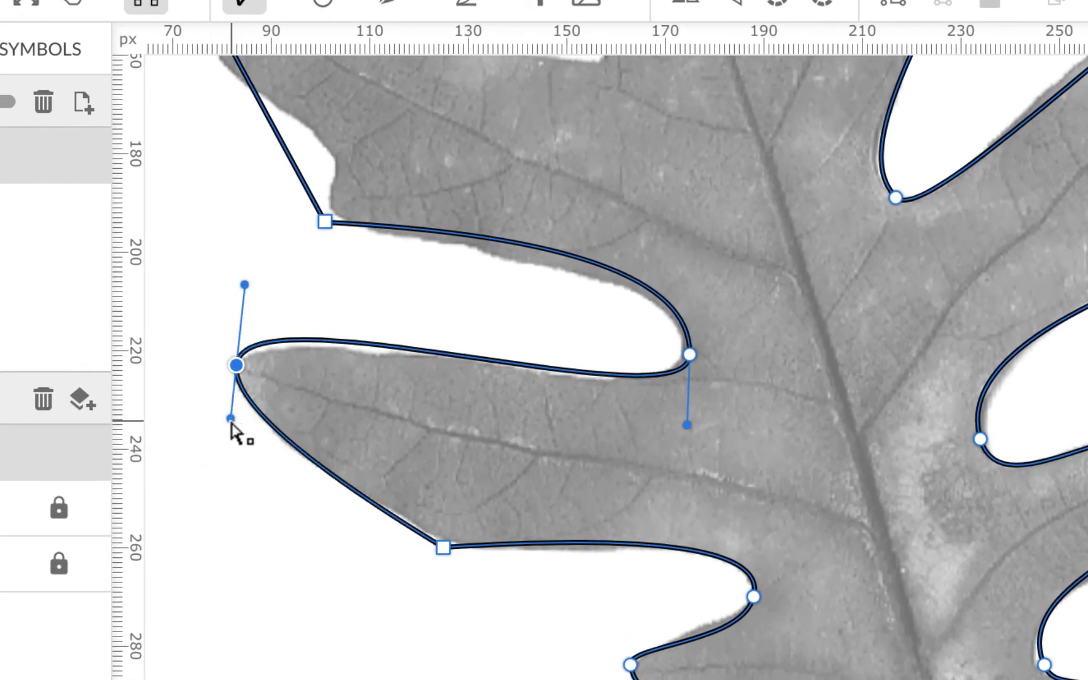
left_click(448, 548)
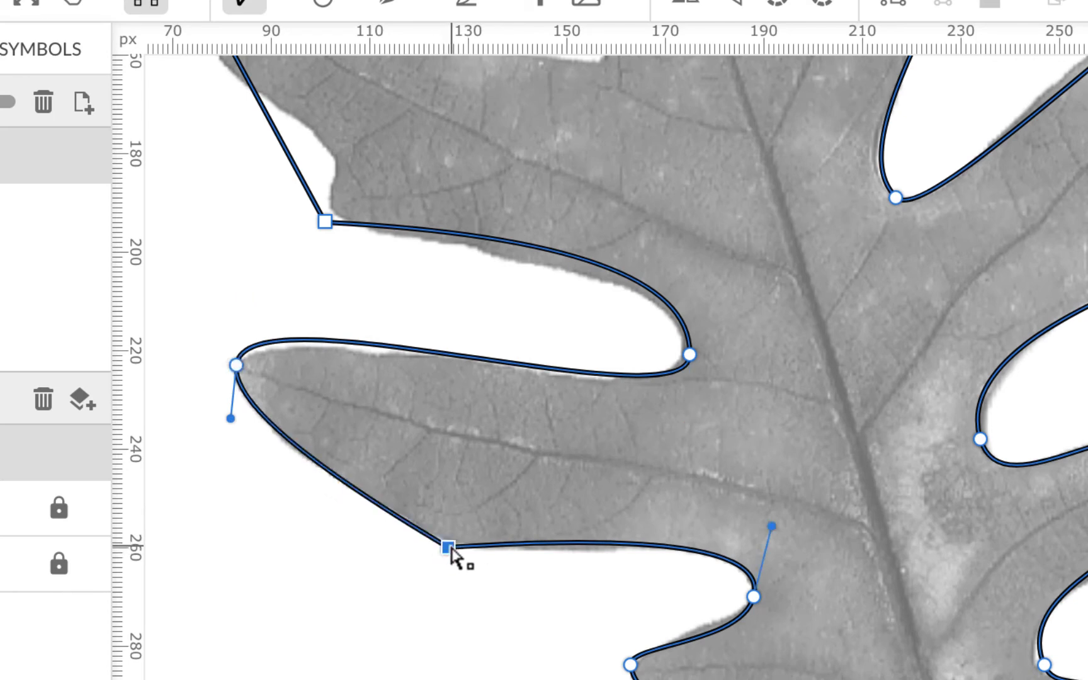
left_click(236, 365)
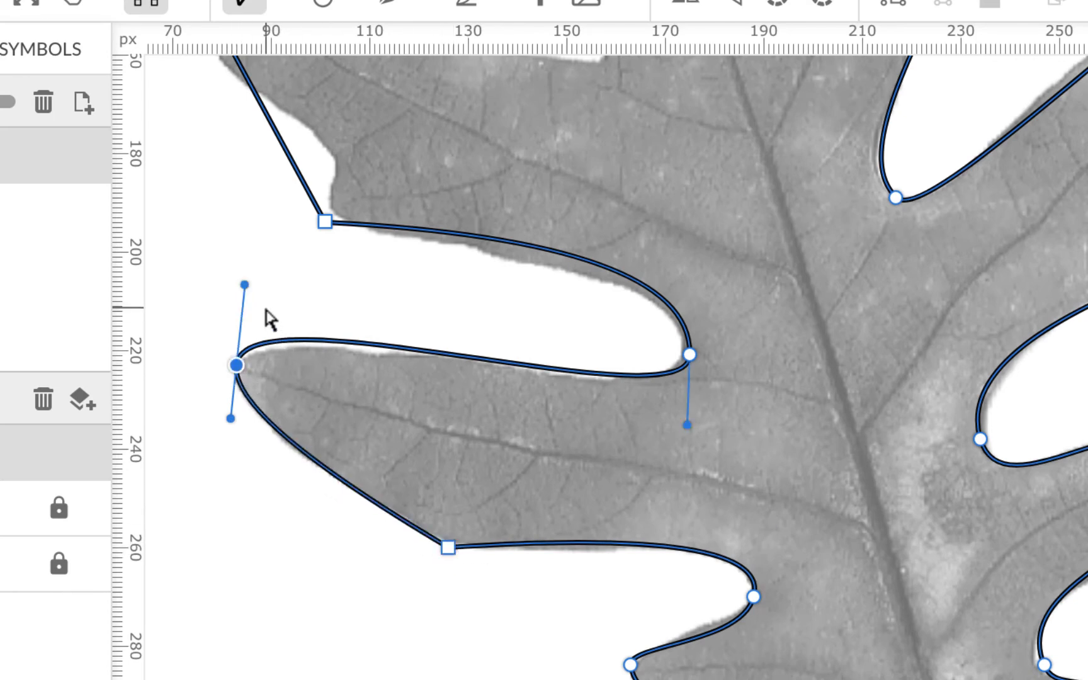
left_click_drag(244, 284, 242, 301)
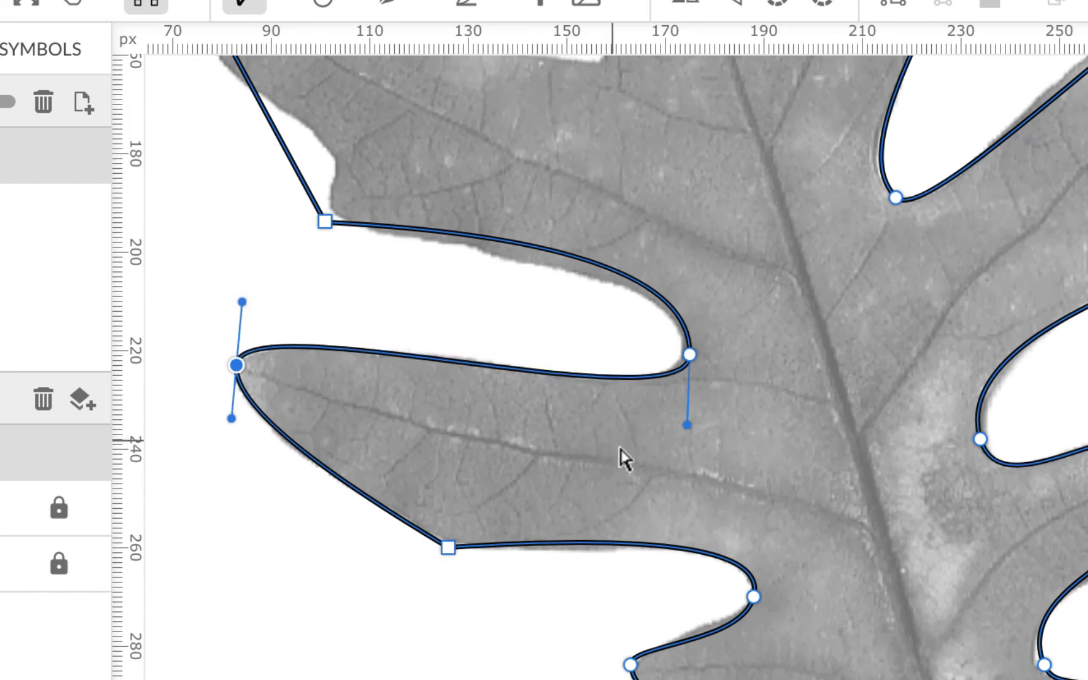
Step: Convert the corner at X 101, Y 194 to an Asymmetric joint and swing its upper handle inward over the leaf
scroll(656, 461, "up", 5)
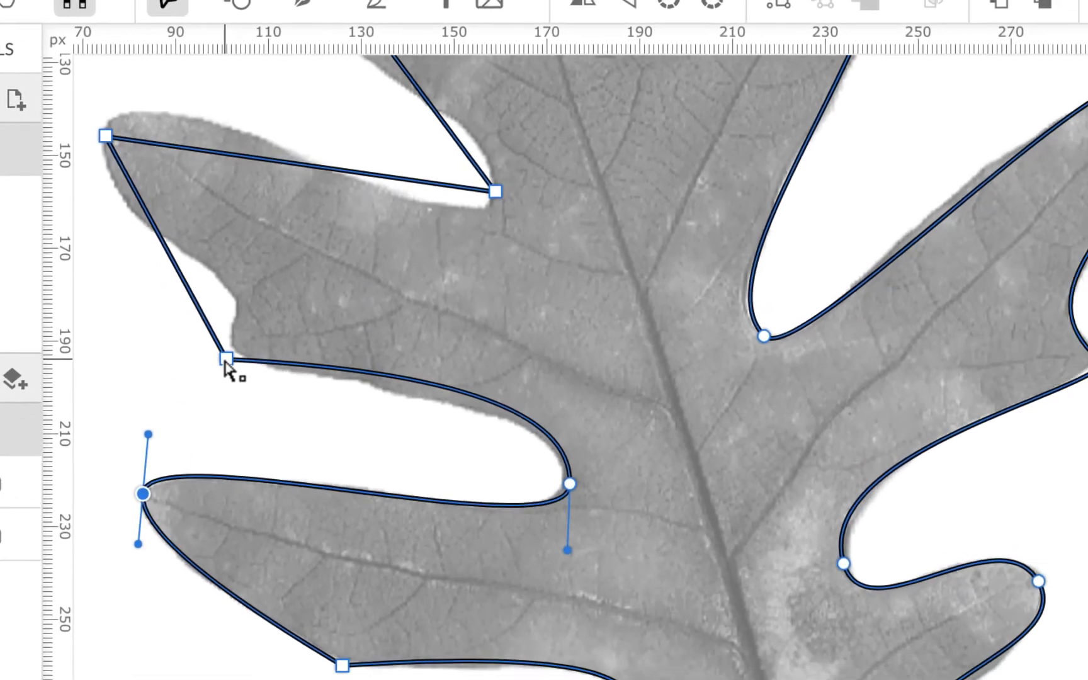
left_click(307, 377)
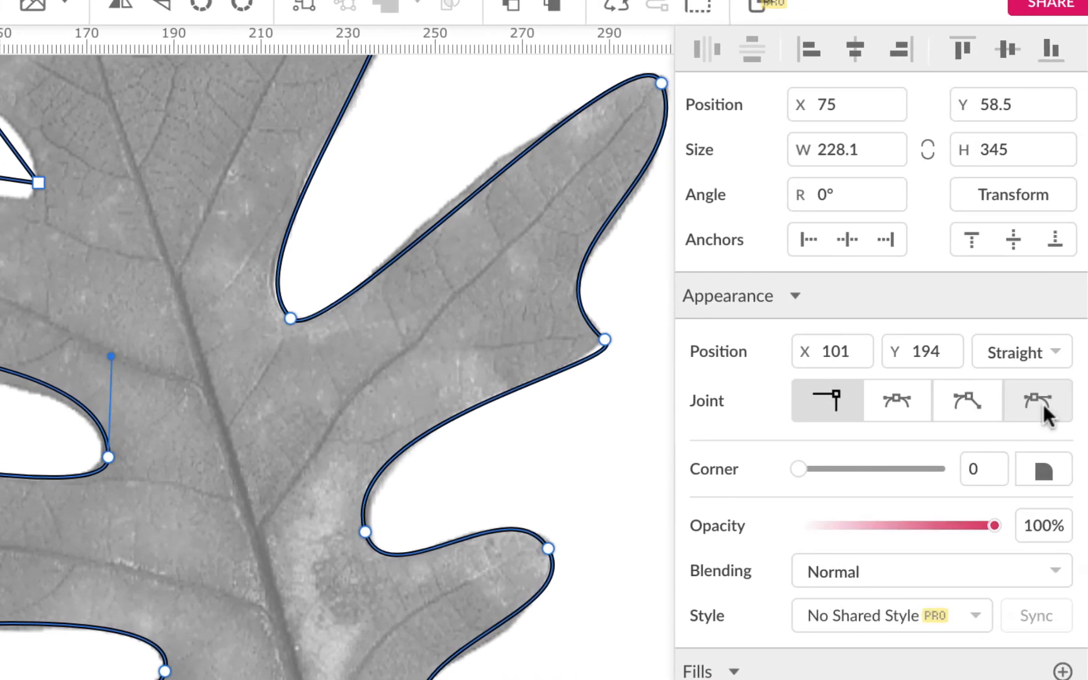
left_click(1042, 411)
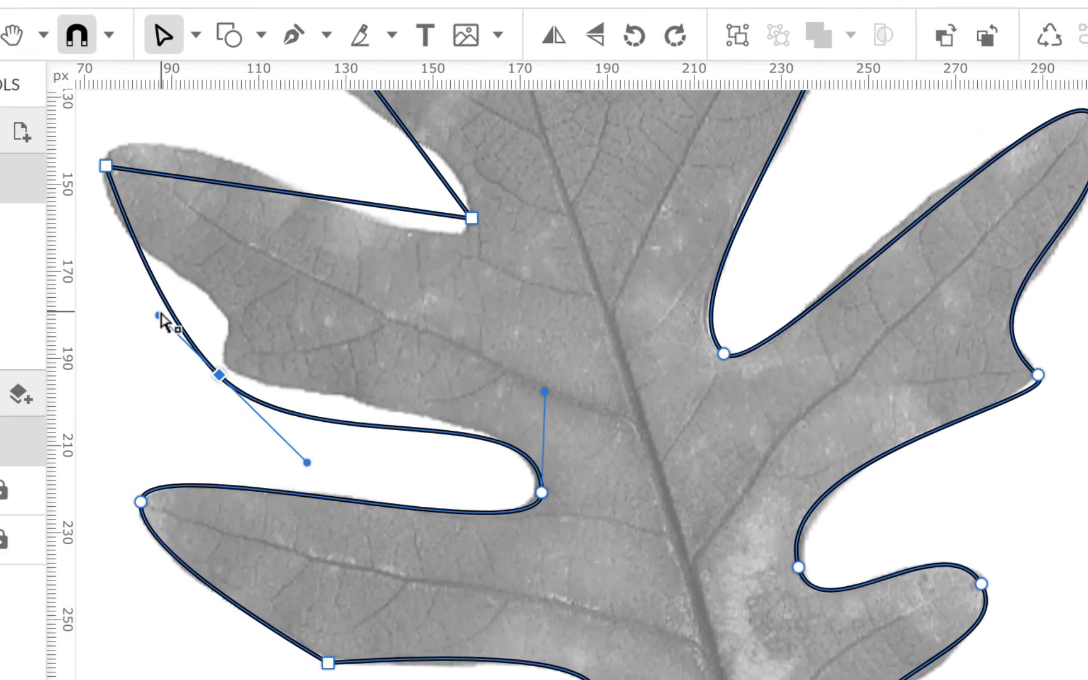
left_click_drag(158, 312, 293, 310)
Step: Convert the lobe tip at X 75, Y 146 to an Asymmetric joint and shorten its lower handle
left_click(161, 170)
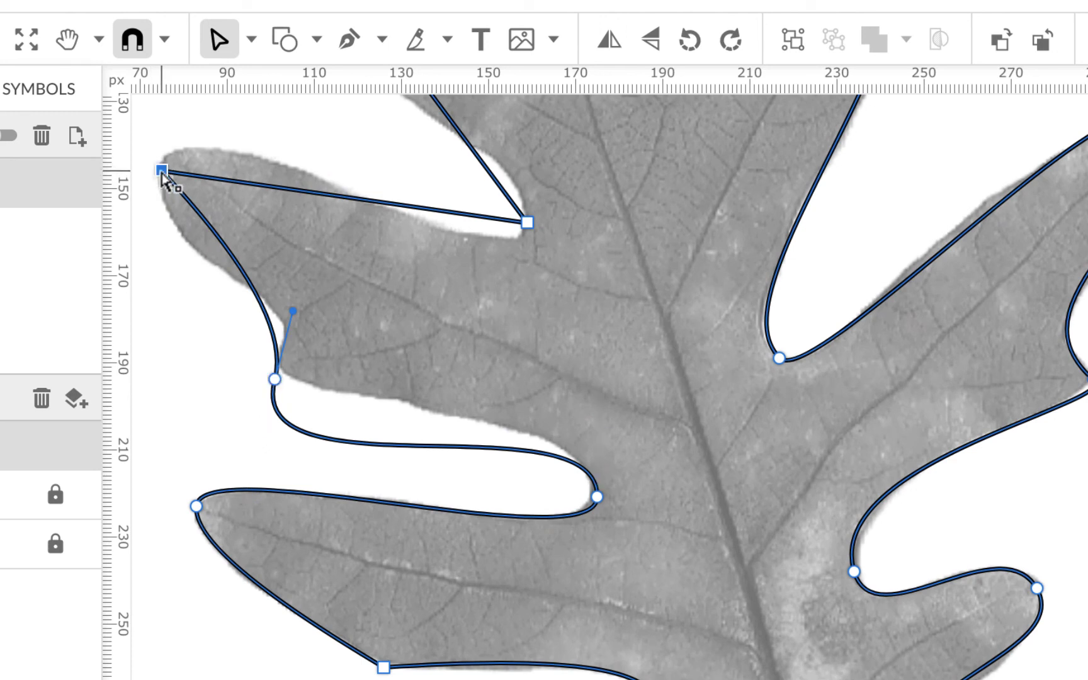
scroll(167, 180, "up", 3)
scroll(167, 181, "left", 3)
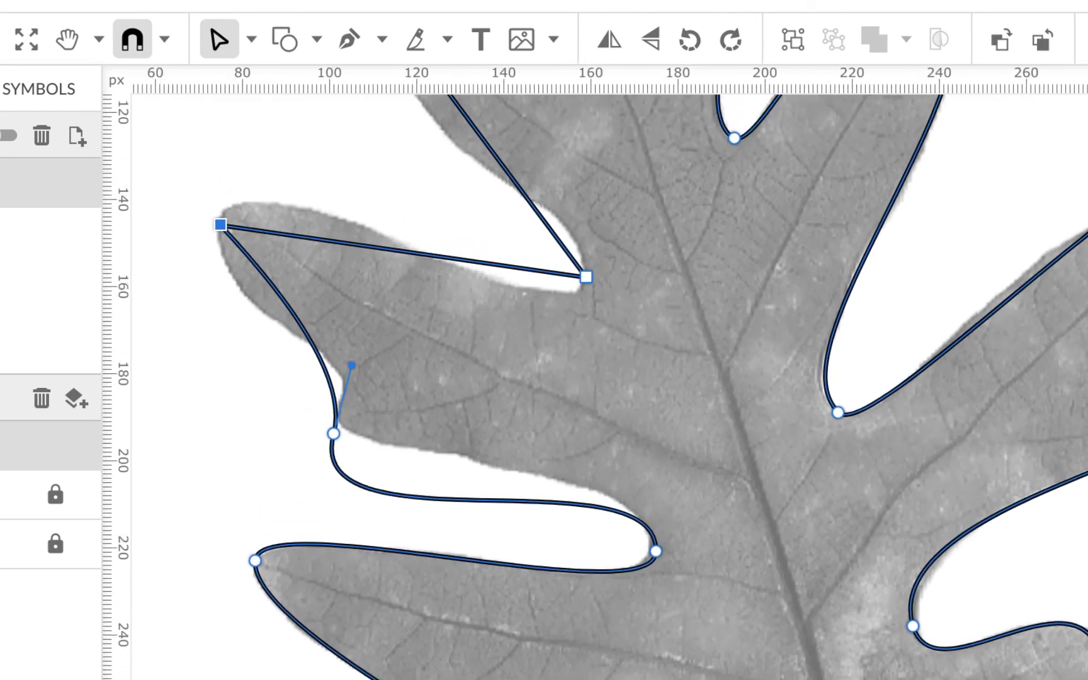
double_click(220, 225)
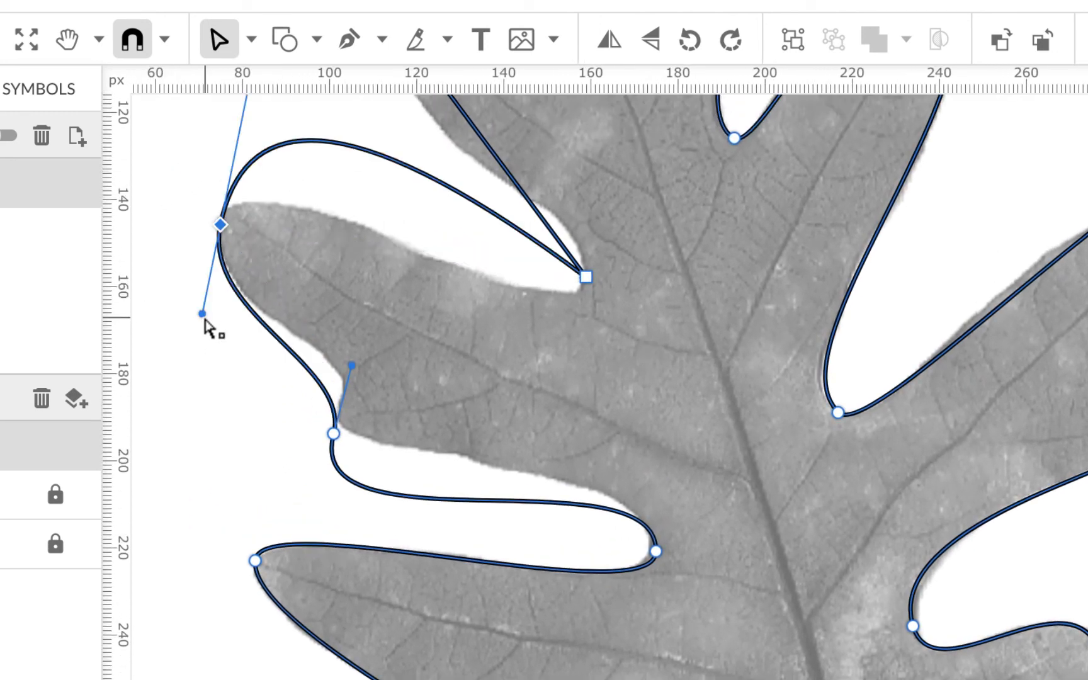
left_click_drag(203, 321, 211, 303)
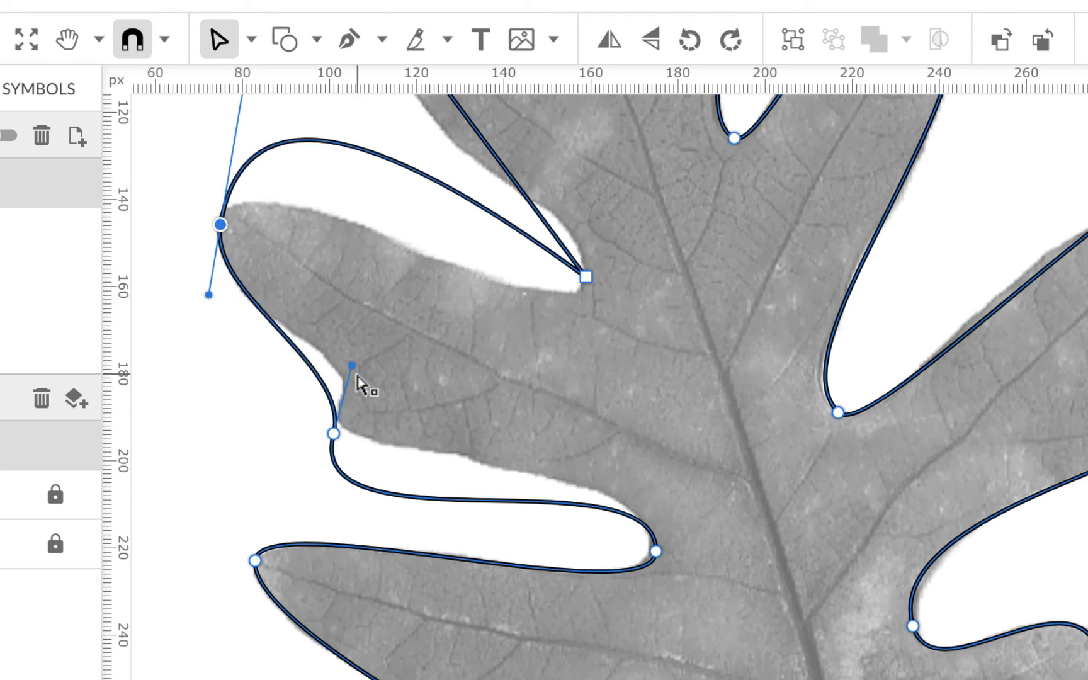
Step: Move the corner below that lobe tip up onto the leaf's edge and fit its handles and the tip's lower handle to the lower edge
left_click_drag(353, 368, 370, 325)
left_click(333, 433)
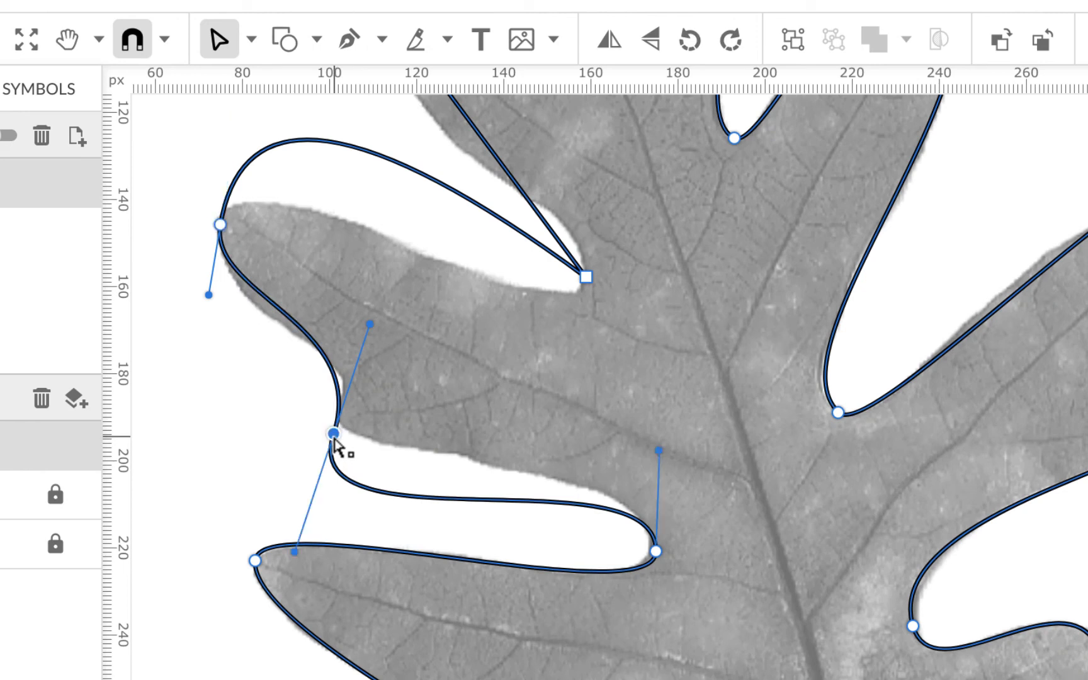
left_click_drag(295, 554, 341, 475)
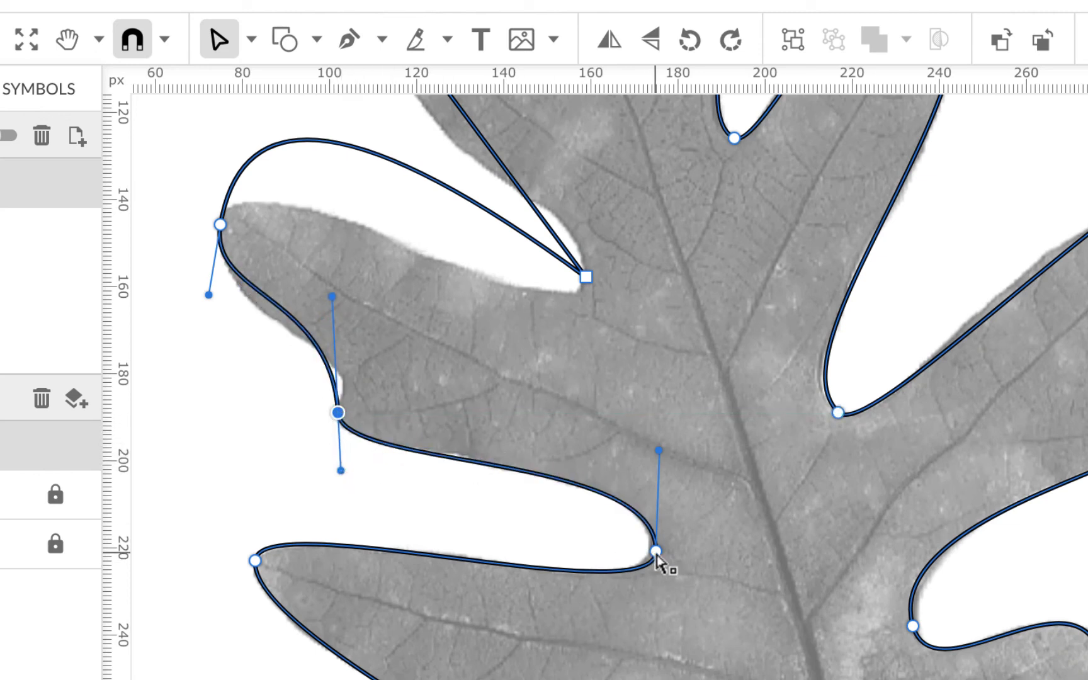
left_click_drag(208, 294, 216, 334)
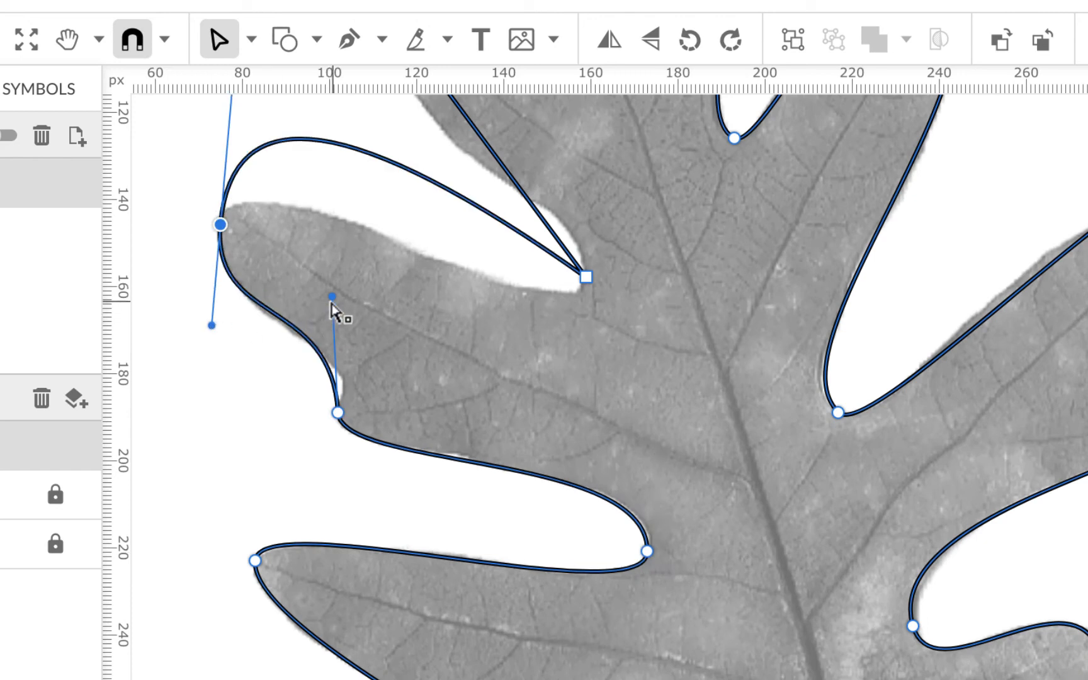
left_click_drag(332, 298, 345, 316)
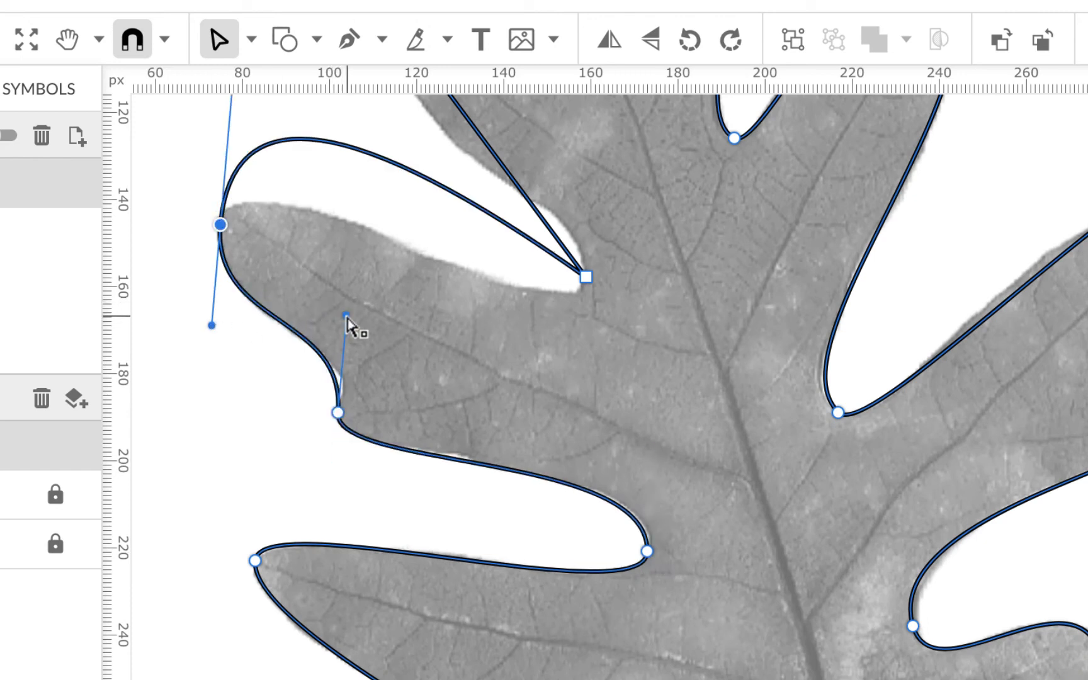
Step: Convert the notch at X 159, Y 158 to an Asymmetric joint and shorten both its handles
scroll(303, 245, "up", 5)
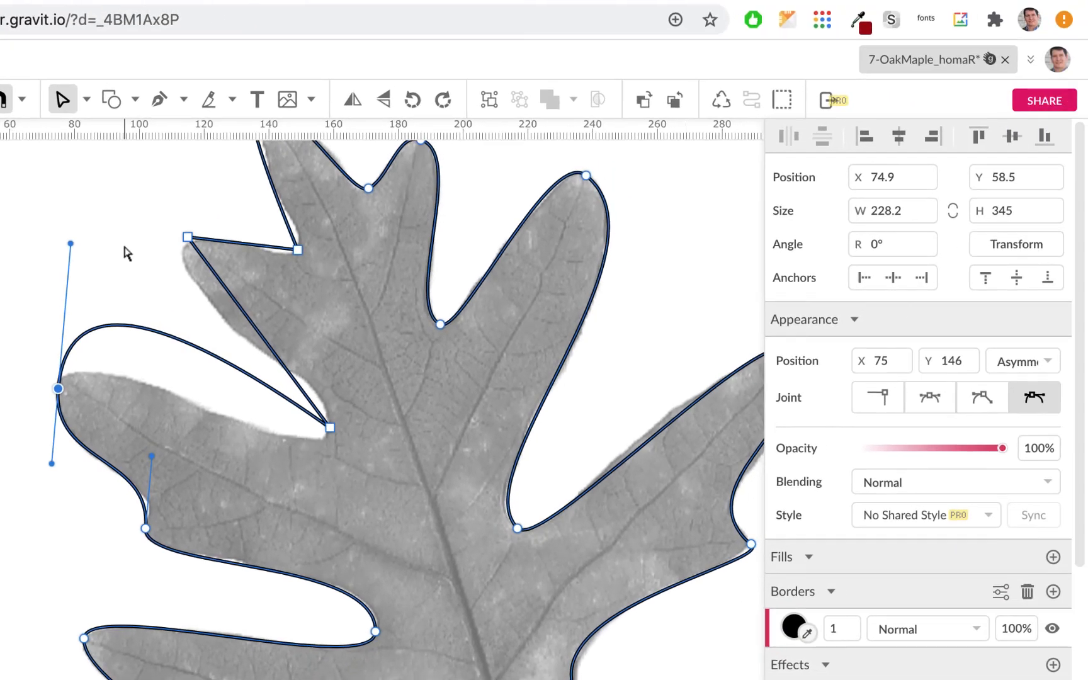
scroll(126, 253, "up", 3)
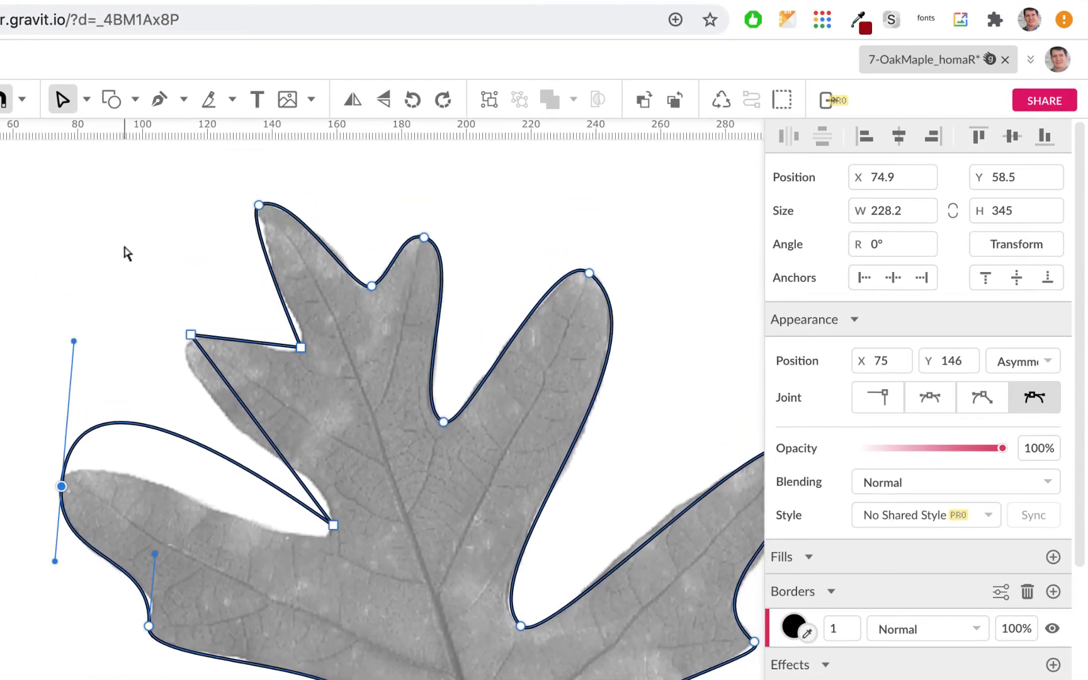
left_click(333, 526)
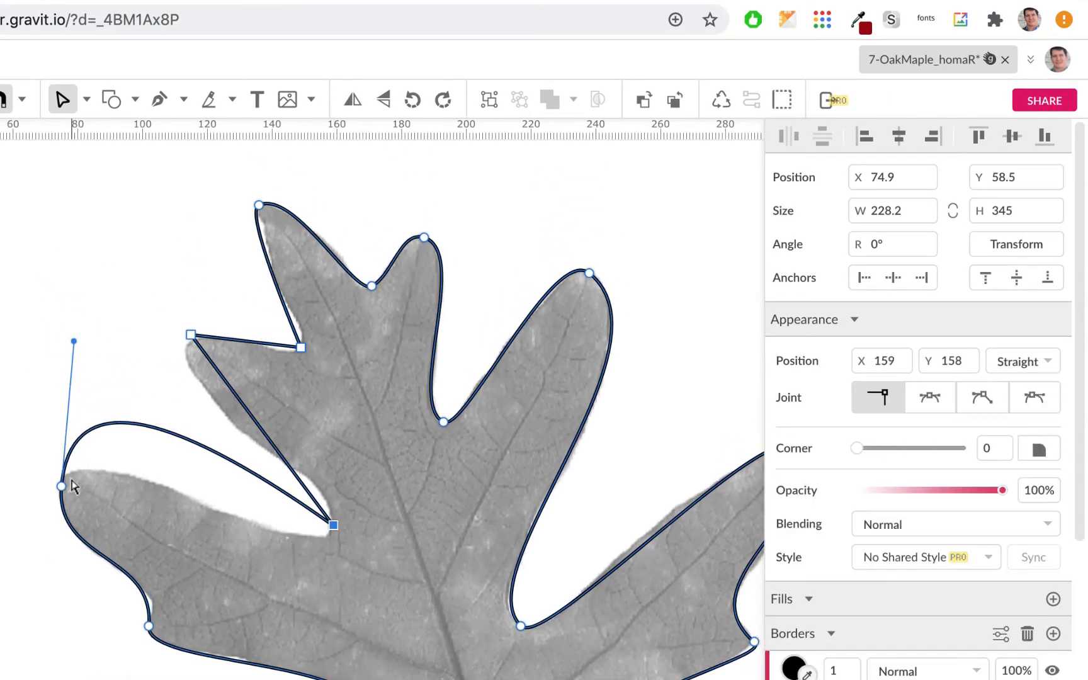
left_click(1040, 401)
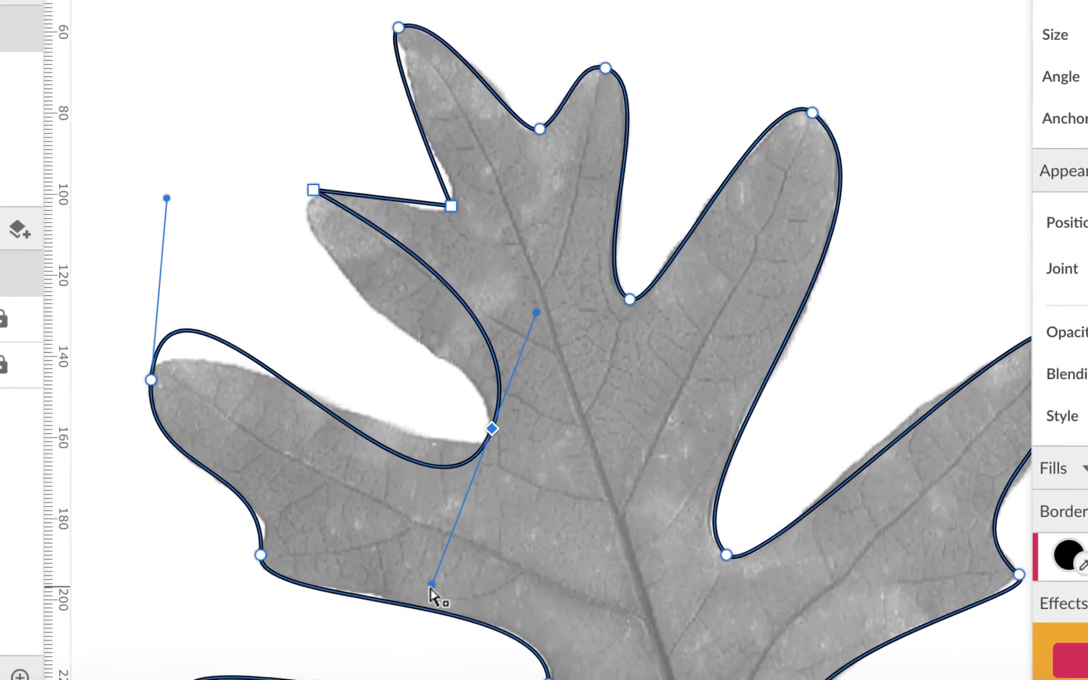
left_click_drag(285, 649, 309, 588)
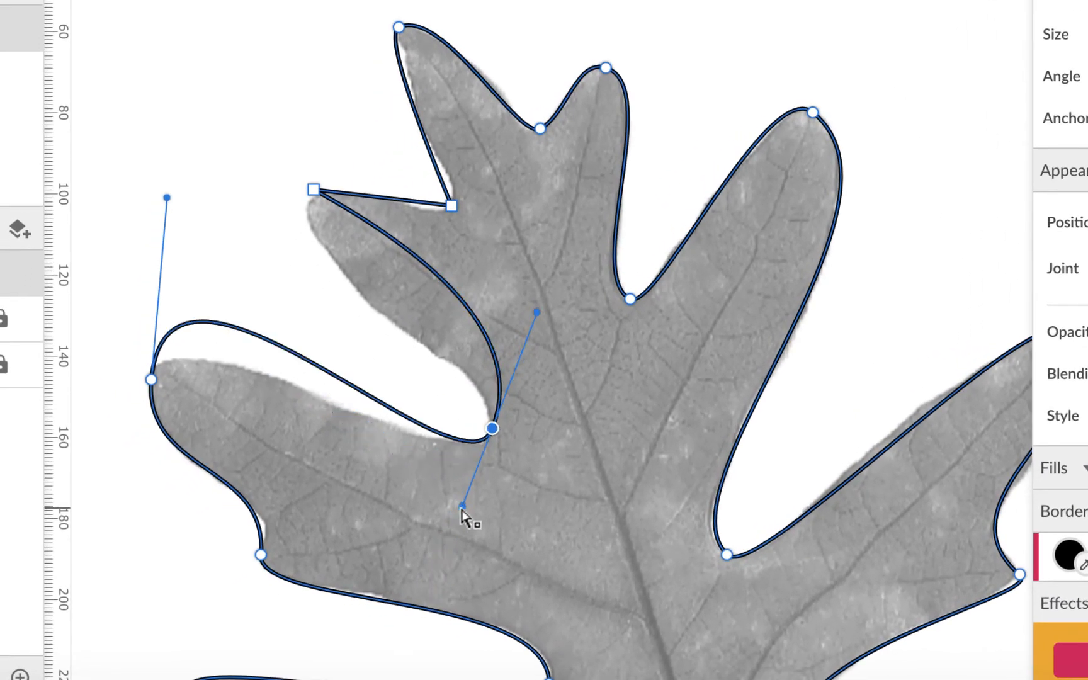
left_click_drag(537, 313, 517, 358)
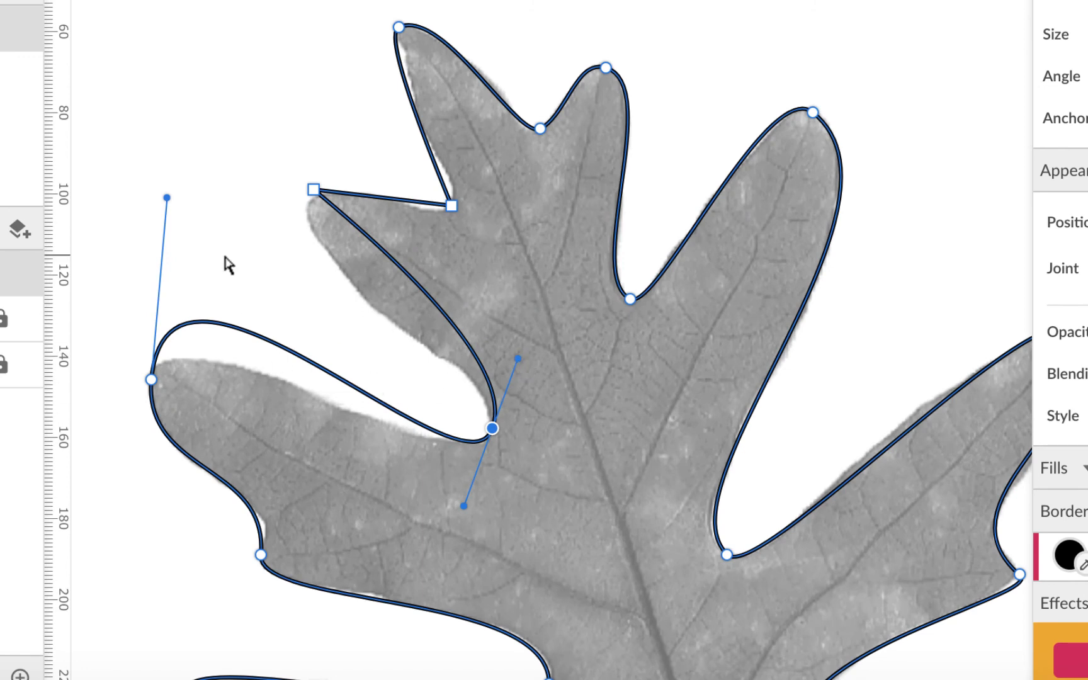
Step: Shorten and tilt the X 75, Y 146 lobe tip's upper handle, then refine the handles along the lobe's lower edge
left_click_drag(166, 197, 173, 286)
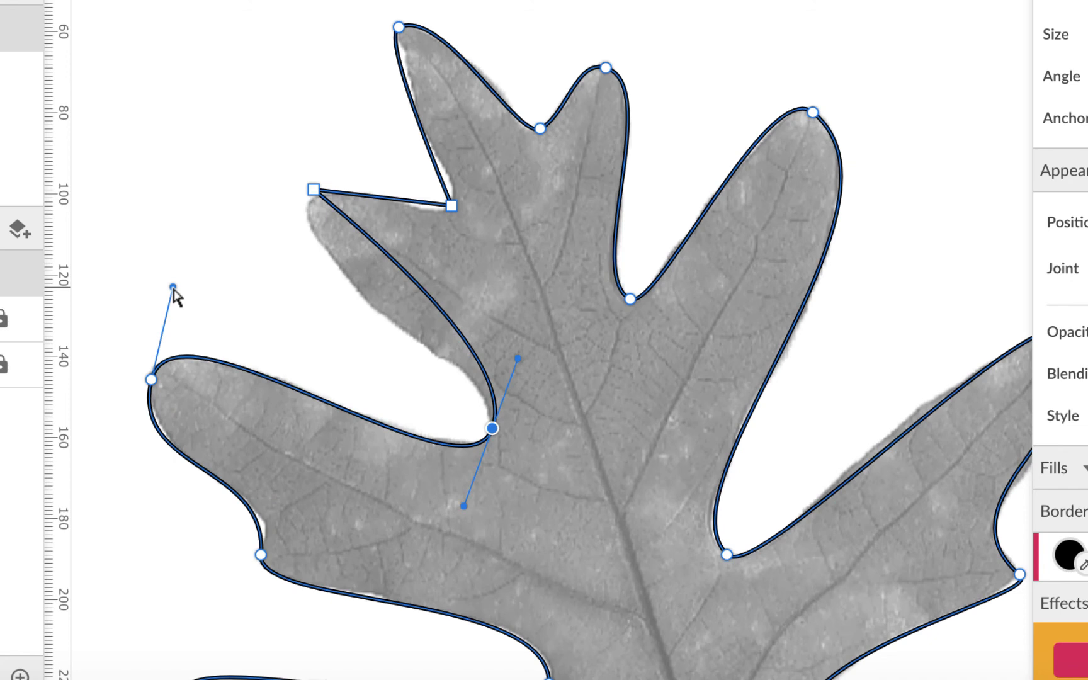
left_click(152, 379)
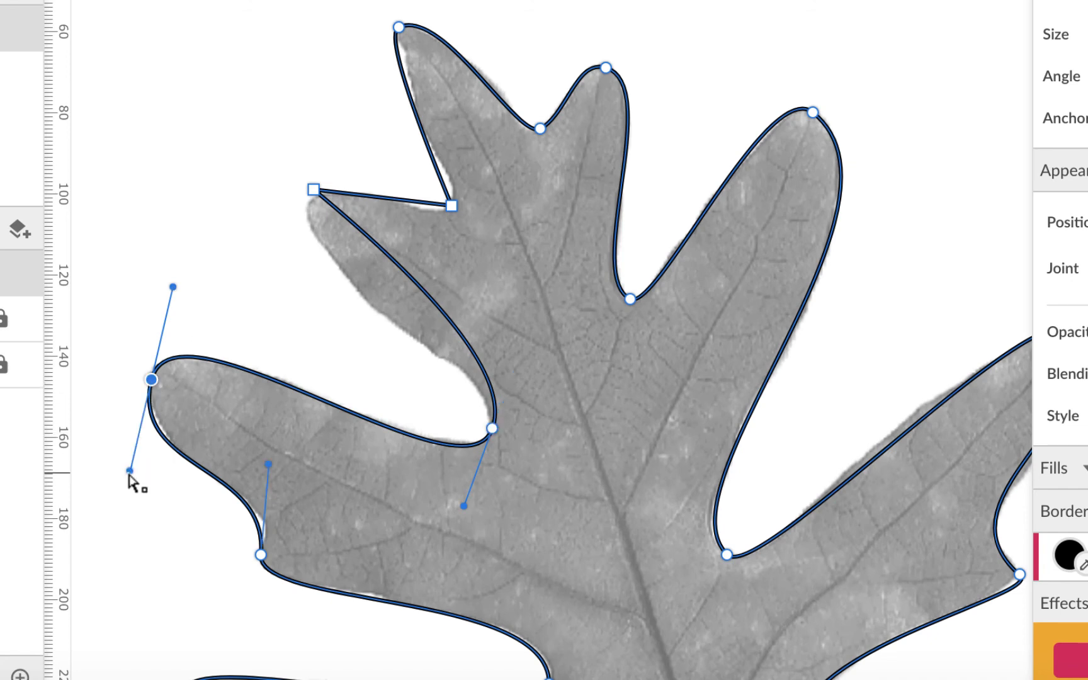
left_click_drag(129, 474, 136, 461)
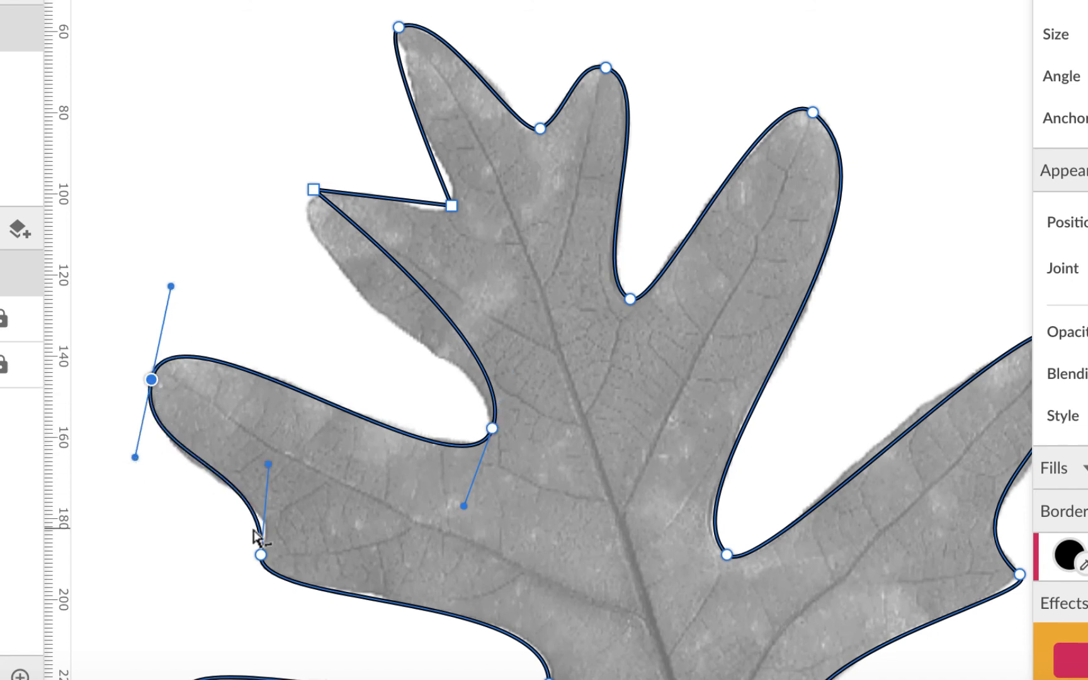
left_click_drag(268, 468, 277, 451)
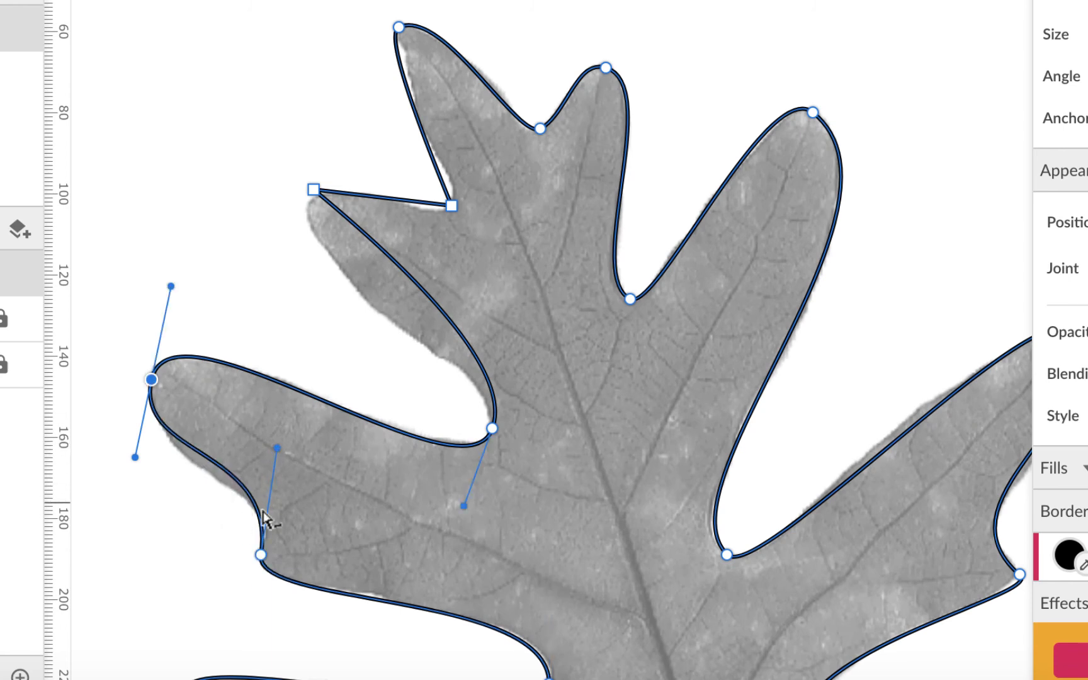
left_click_drag(133, 462, 131, 473)
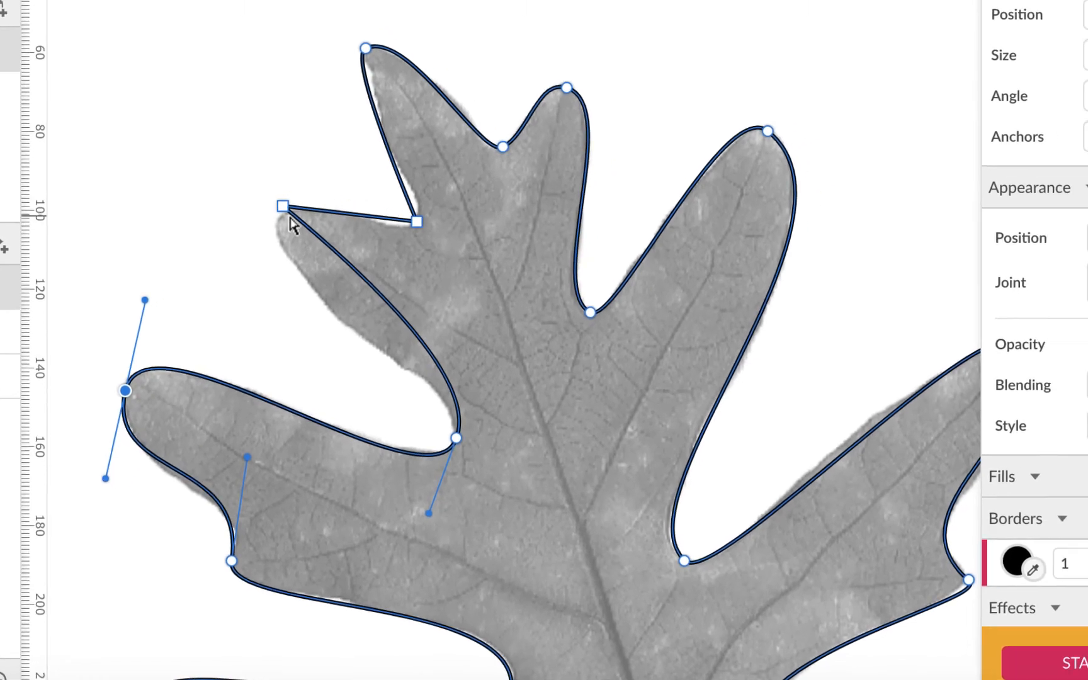
Step: Convert the tip at X 115, Y 99 and the notch at X 149, Y 103 to Asymmetric joints, then shorten the notch's upper handle
left_click(314, 190)
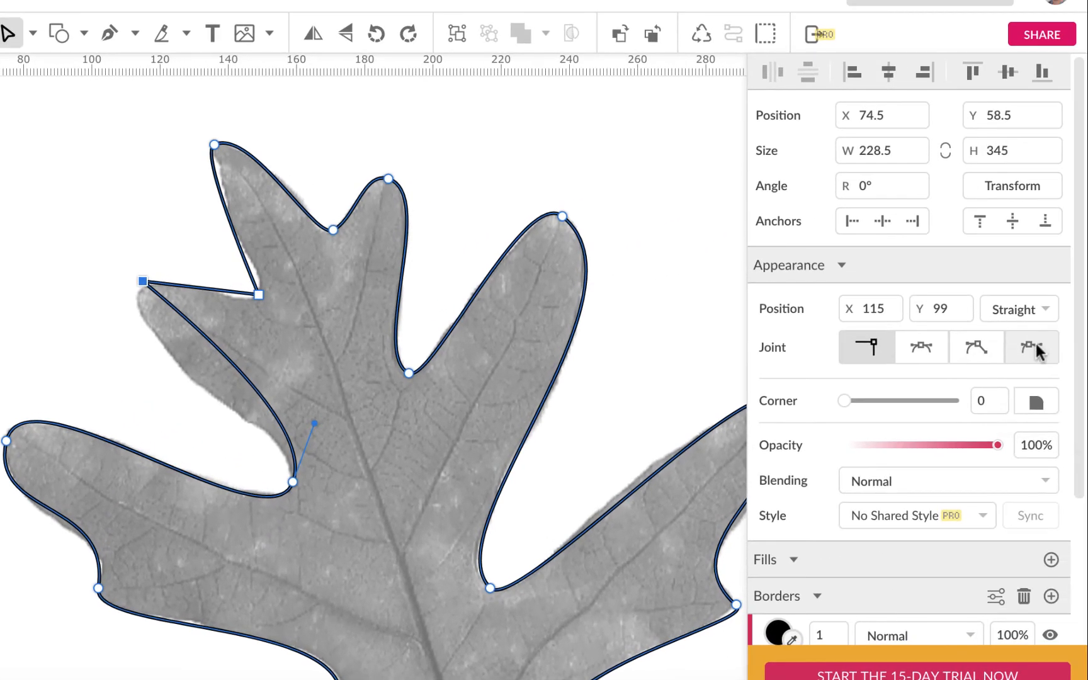
left_click(1031, 347)
left_click(259, 294)
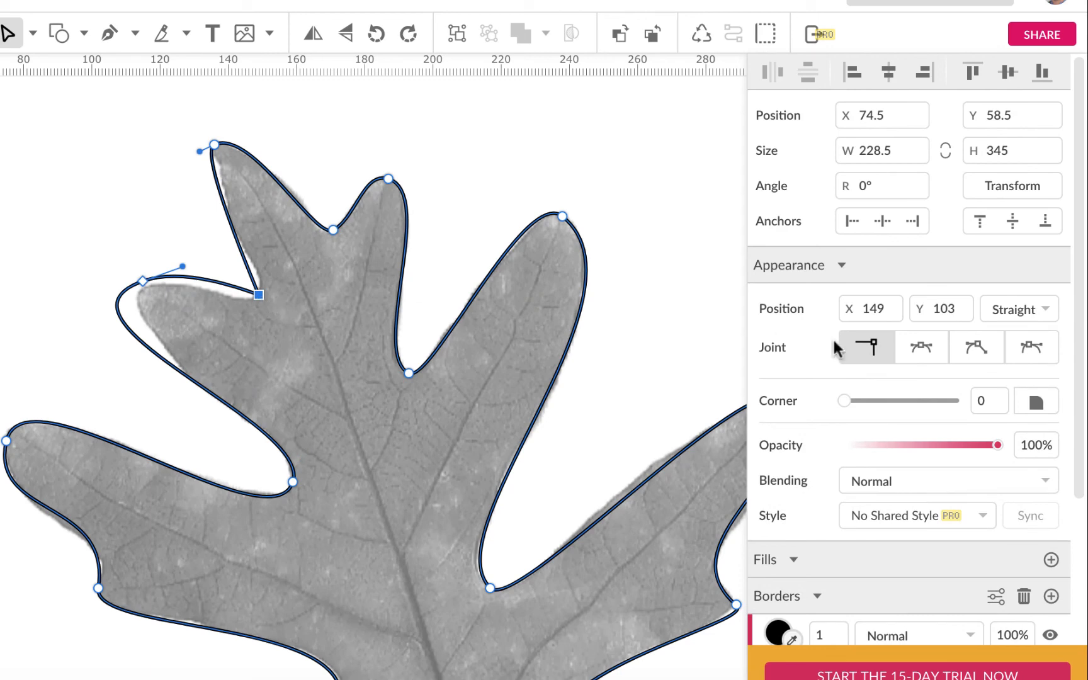
left_click(972, 347)
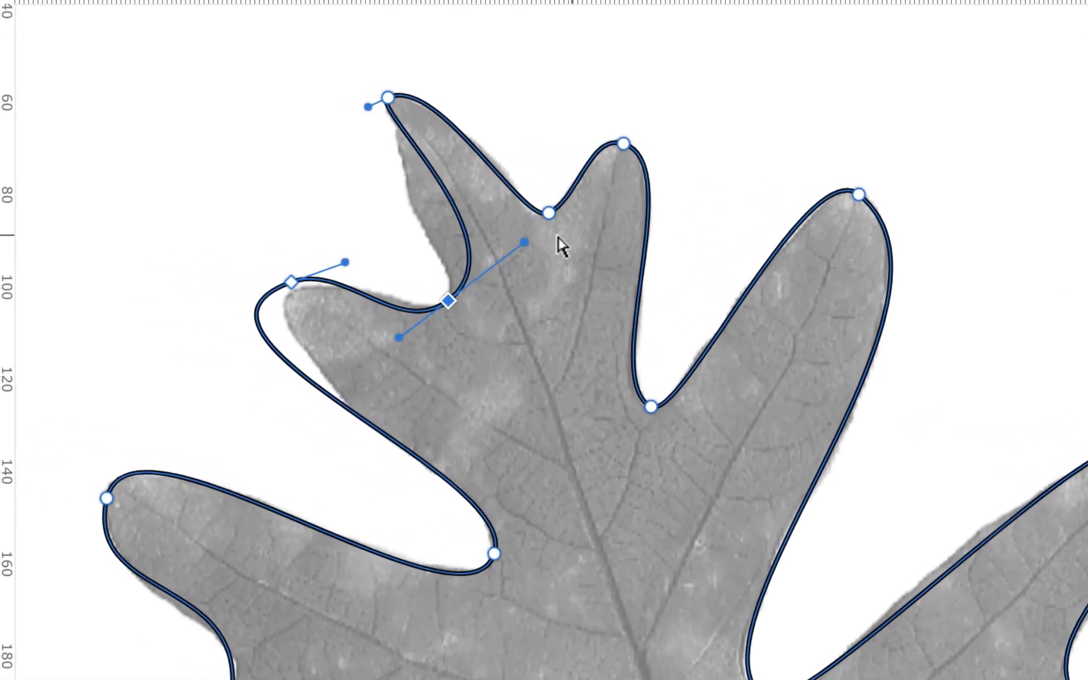
left_click_drag(525, 243, 473, 281)
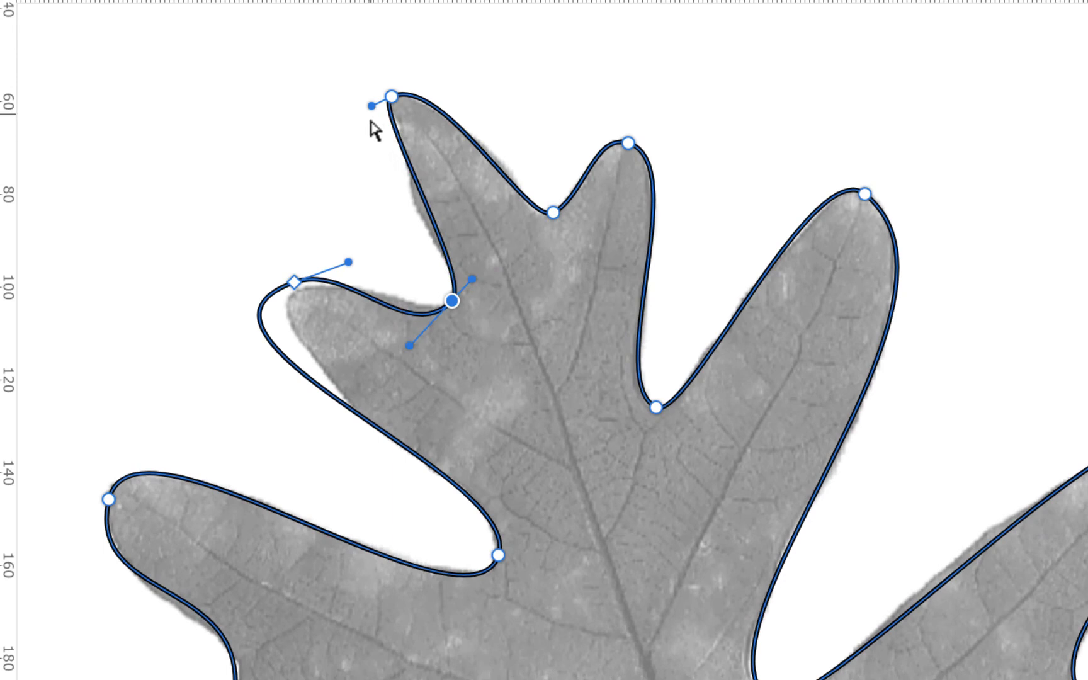
Step: Lengthen and tilt the topmost lobe tip's lower handle and nudge the tip slightly to the right
left_click(376, 140)
left_click(392, 98)
left_click_drag(371, 104, 367, 130)
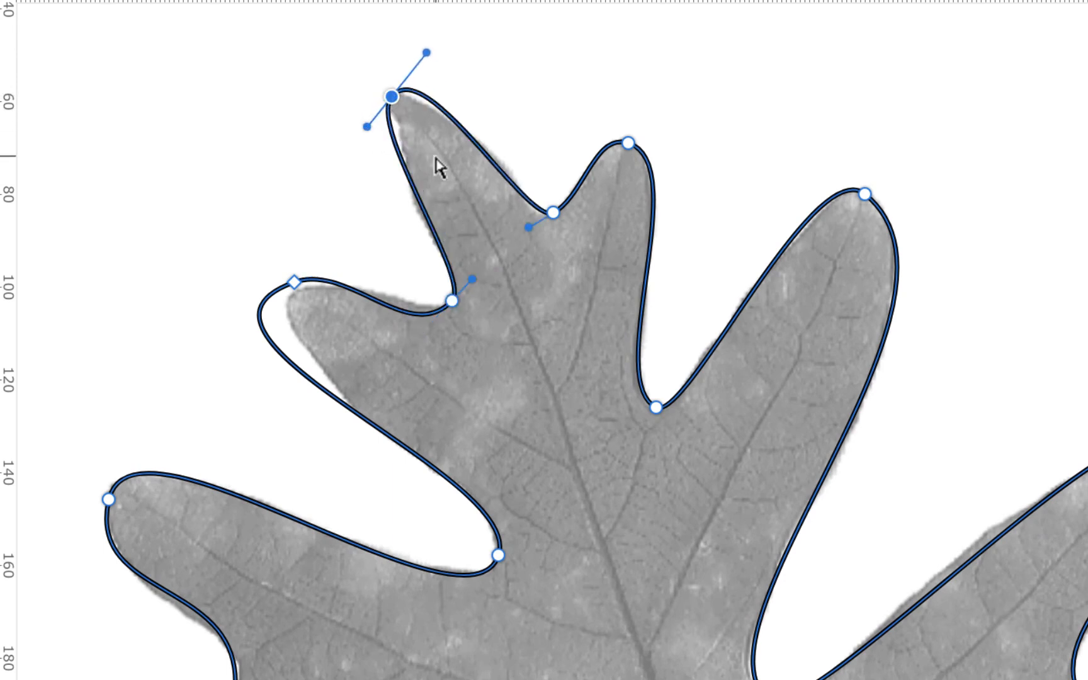
key("Right")
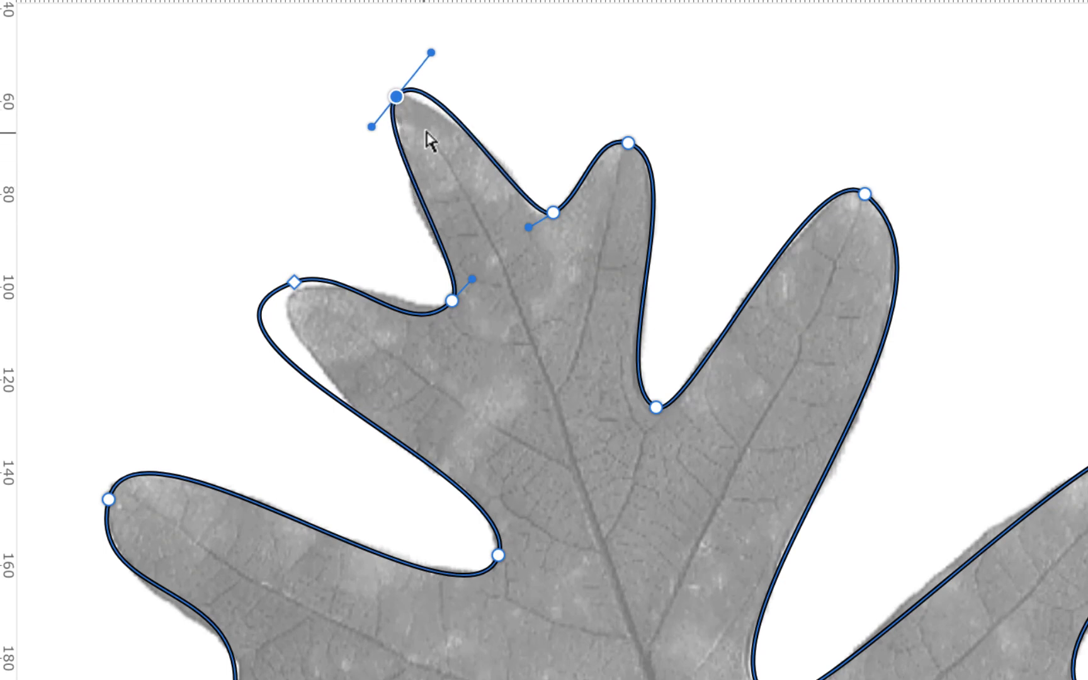
Step: Shorten the X 115, Y 99 tip's lower handle, nudge the tip inward, and shorten the lower handle of the notch above it
left_click_drag(290, 285, 197, 343)
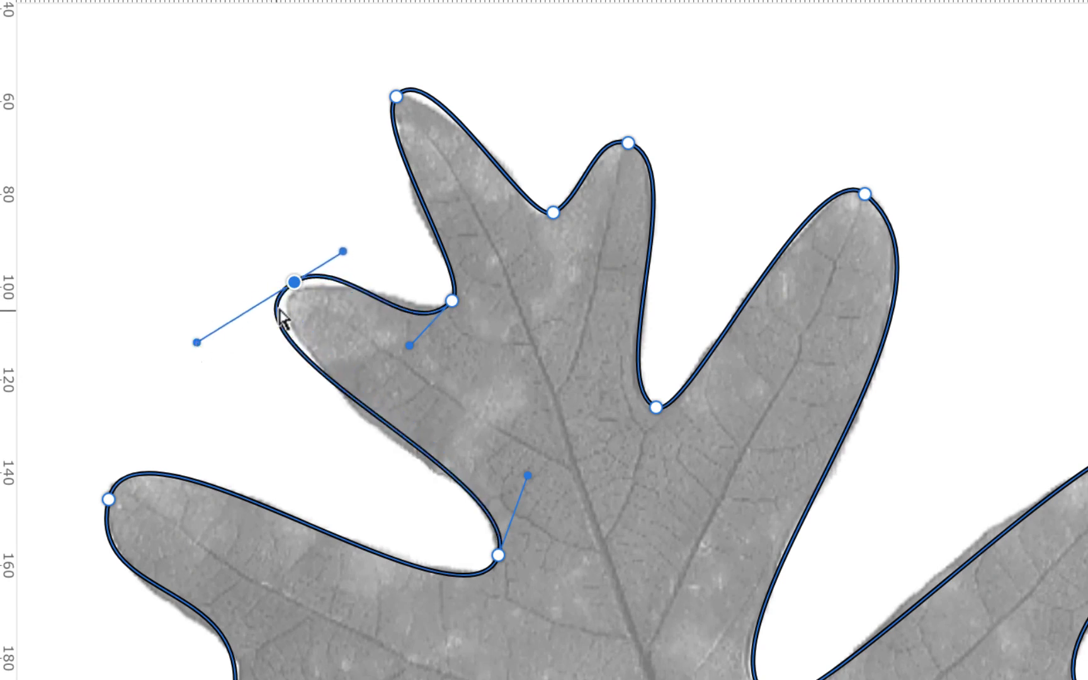
left_click_drag(299, 287, 310, 292)
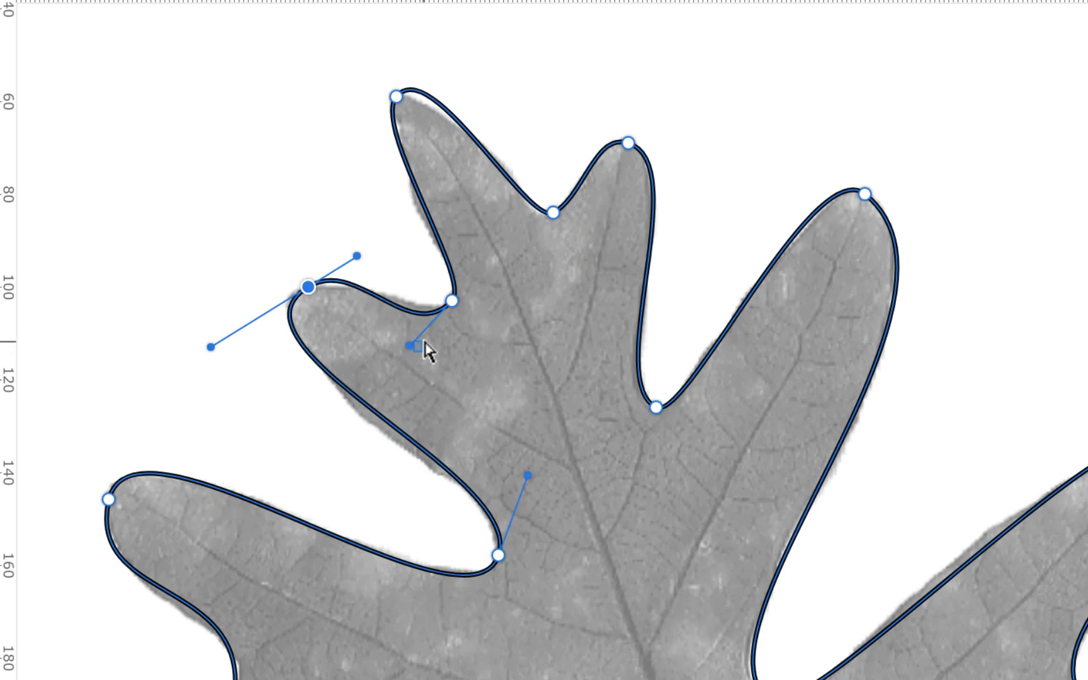
left_click(451, 300)
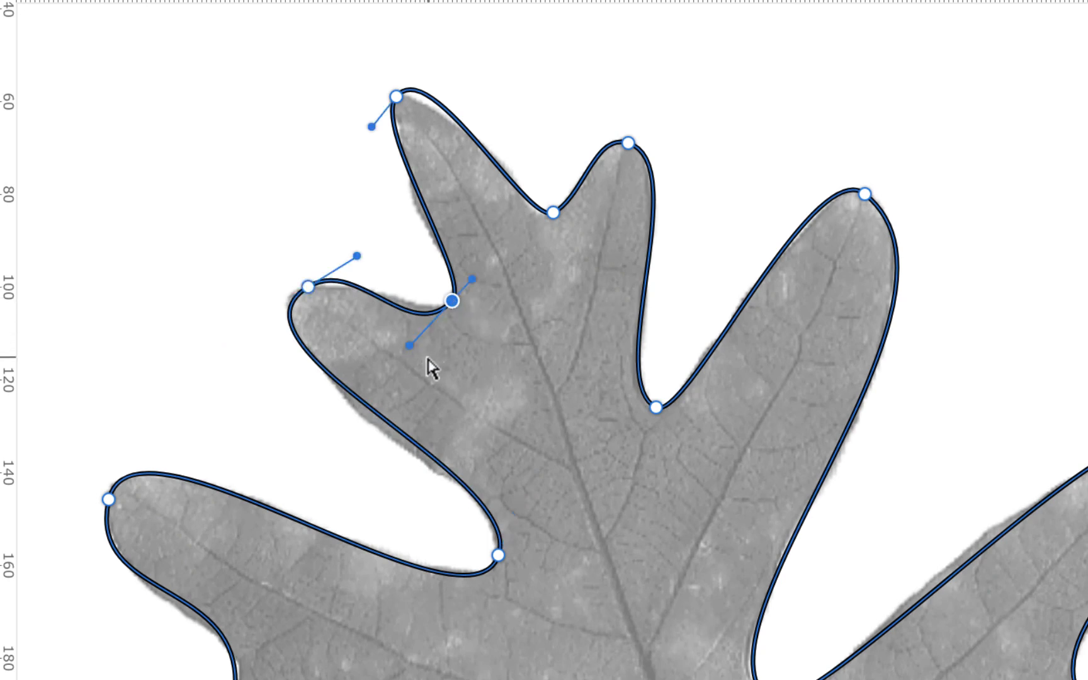
mouse_move(409, 351)
left_mouse_down()
mouse_move(428, 350)
mouse_move(425, 341)
left_mouse_up()
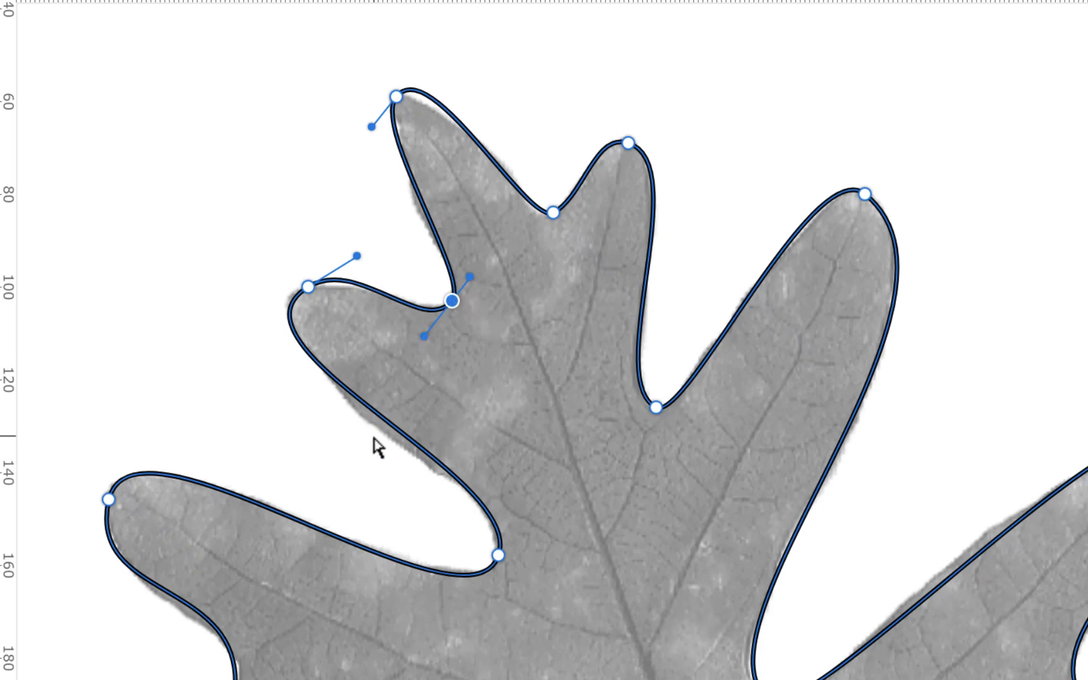
Step: Move that tip to X 114, Y 102, swing its lower handle inward to follow the lobe's lower edge, and shorten its upper handle
left_click_drag(308, 287, 294, 301)
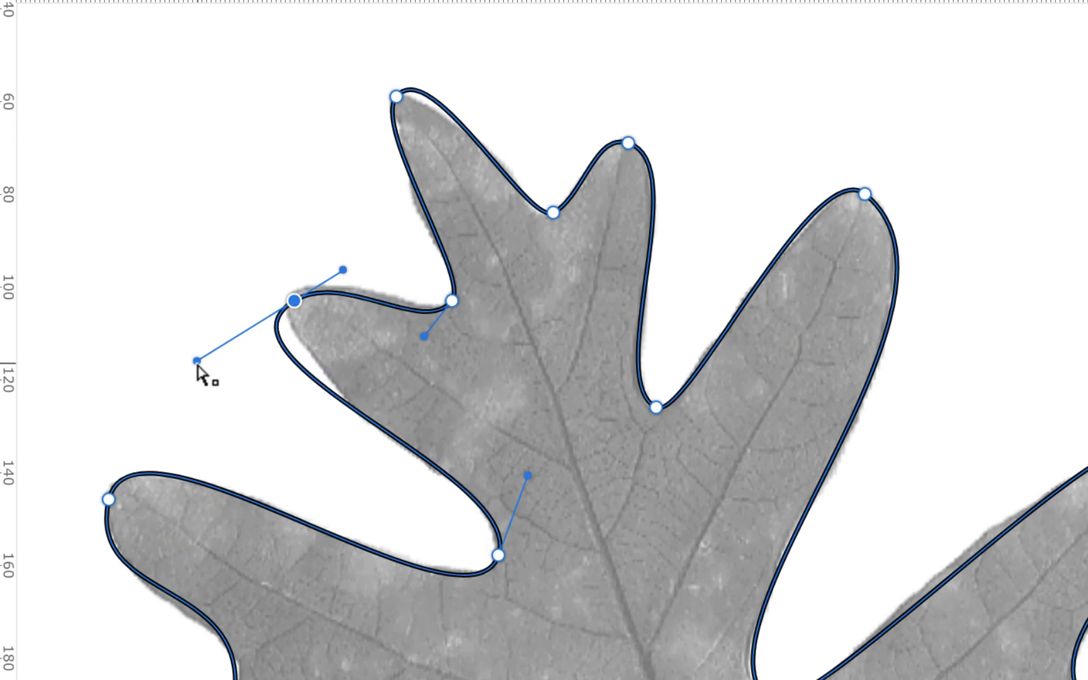
mouse_move(197, 364)
left_mouse_down()
mouse_move(282, 397)
mouse_move(292, 412)
mouse_move(277, 389)
mouse_move(313, 426)
left_mouse_up()
scroll(294, 418, "down", 2)
scroll(294, 417, "right", 2)
scroll(291, 413, "up", 1)
scroll(290, 412, "left", 1)
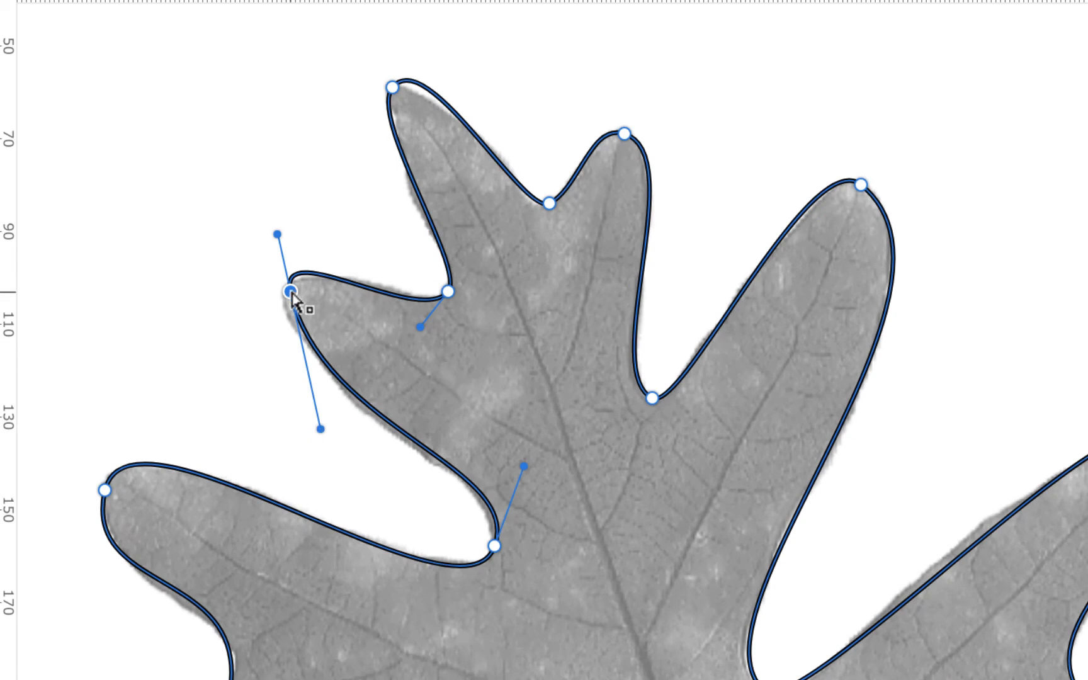
left_click_drag(292, 294, 283, 290)
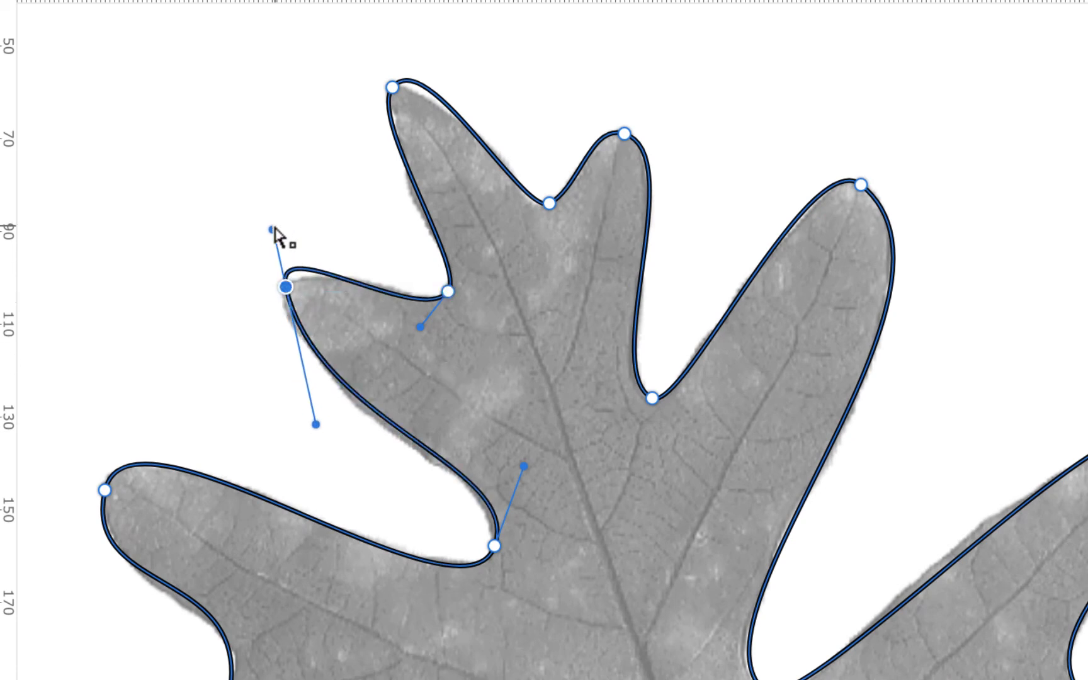
left_click_drag(274, 229, 279, 246)
Step: Slightly shorten the upper handle of the topmost lobe tip at X 137, Y 59
scroll(656, 381, "down", 3)
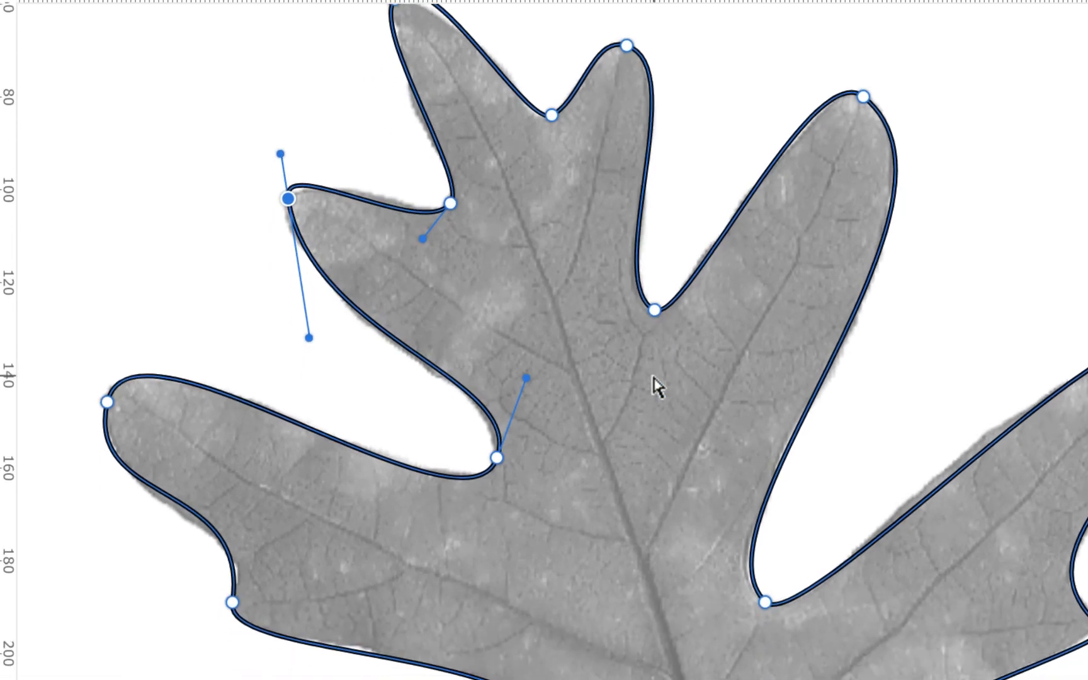
scroll(657, 385, "down", 3)
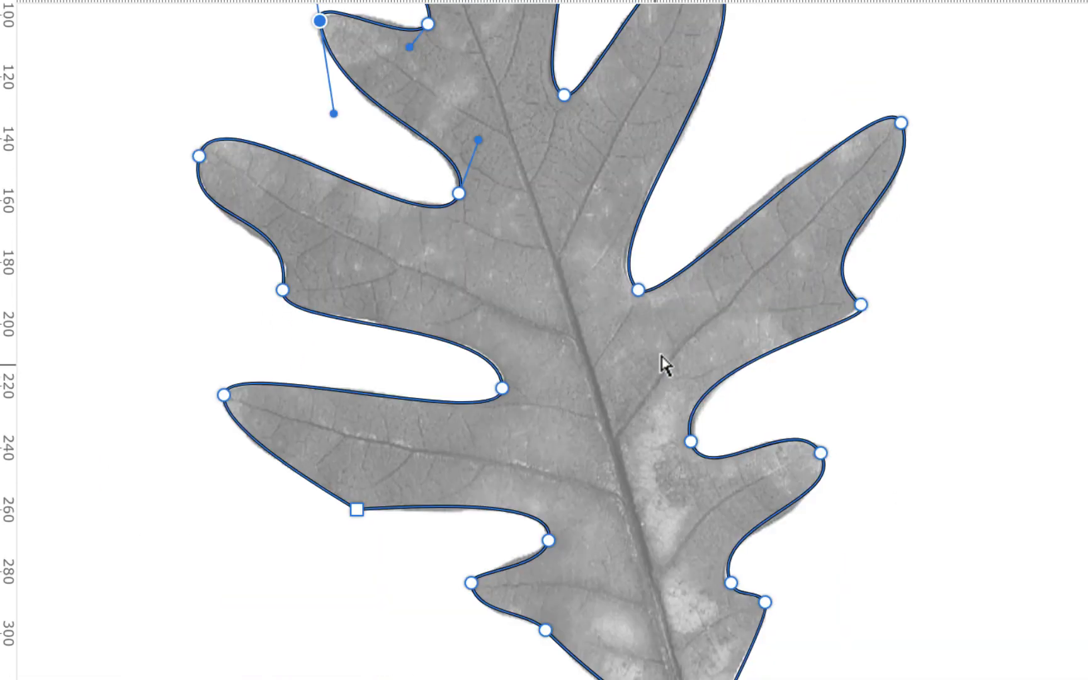
scroll(664, 365, "up", 5)
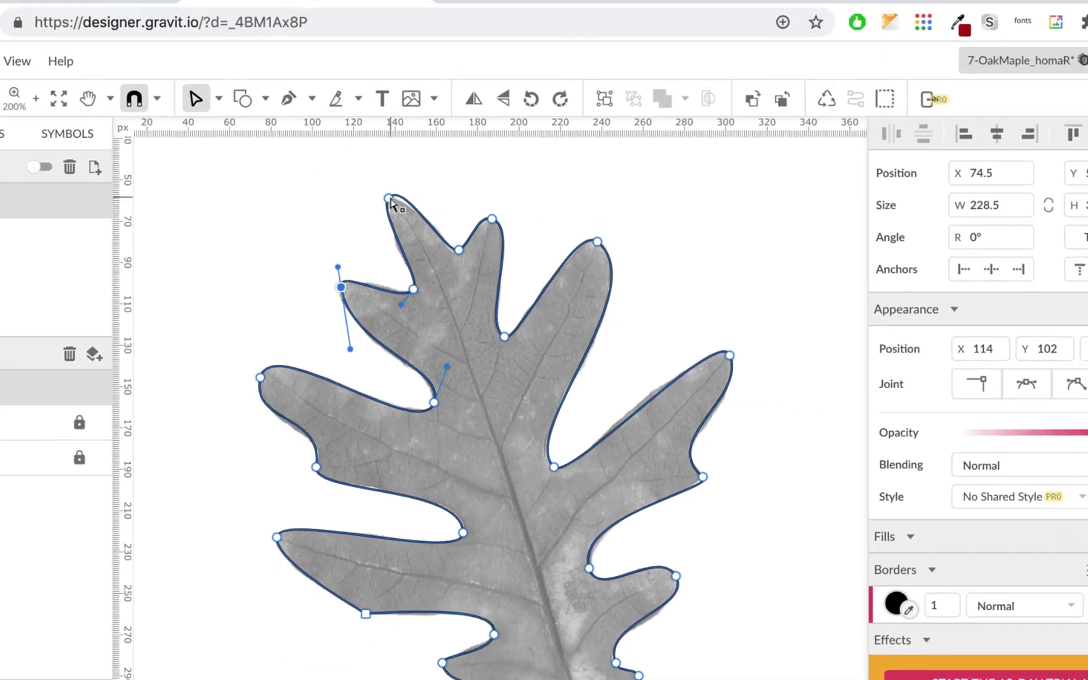
left_click(399, 95)
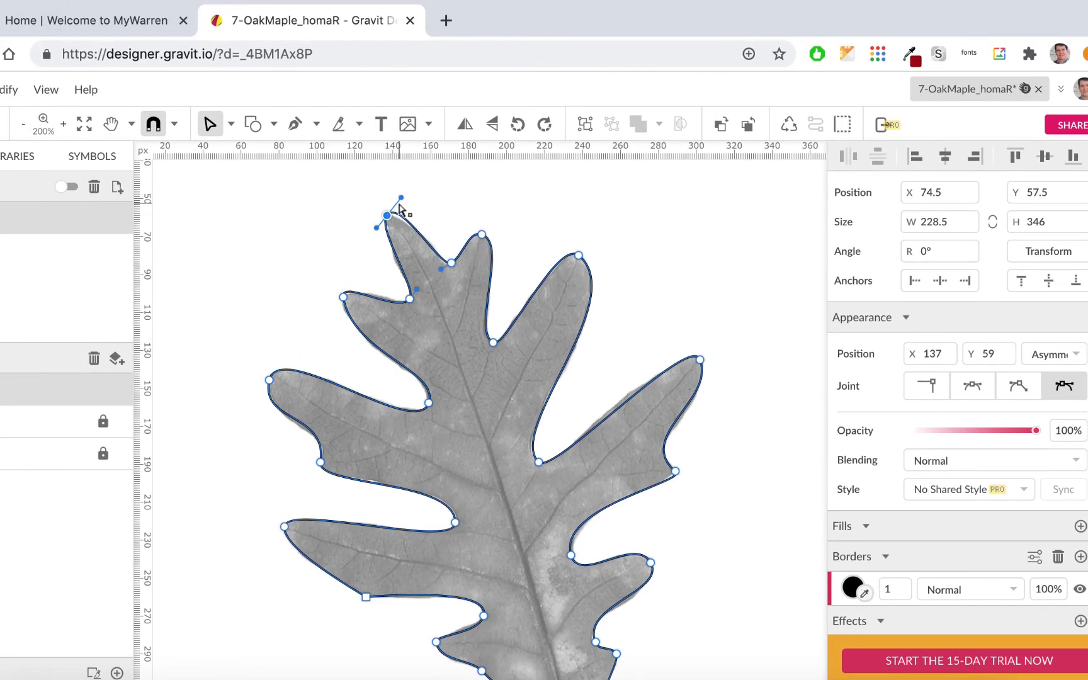
left_click_drag(401, 199, 400, 202)
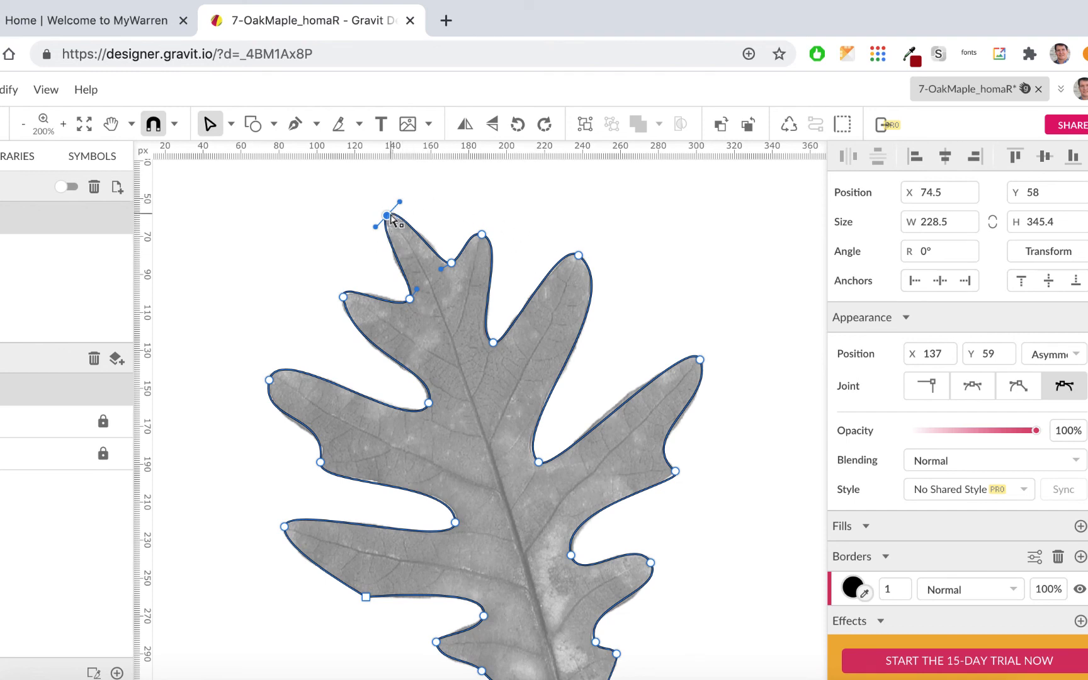
Step: Switch to the Pointer tool and add a fill to the oak leaf path
scroll(601, 262, "down", 2)
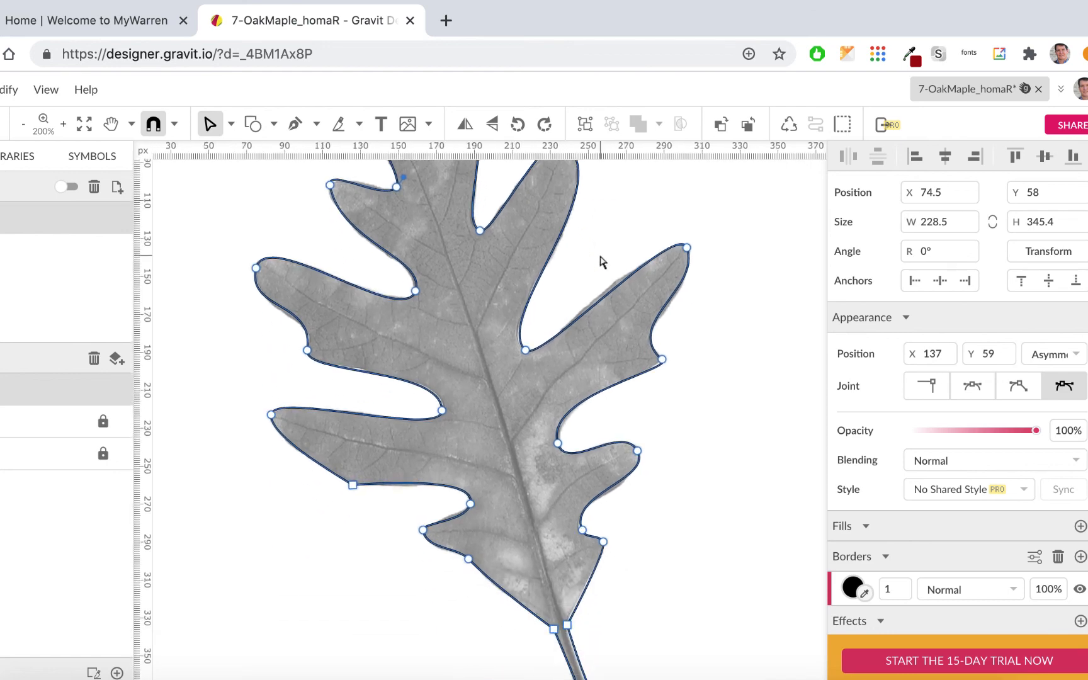
key("super+minus")
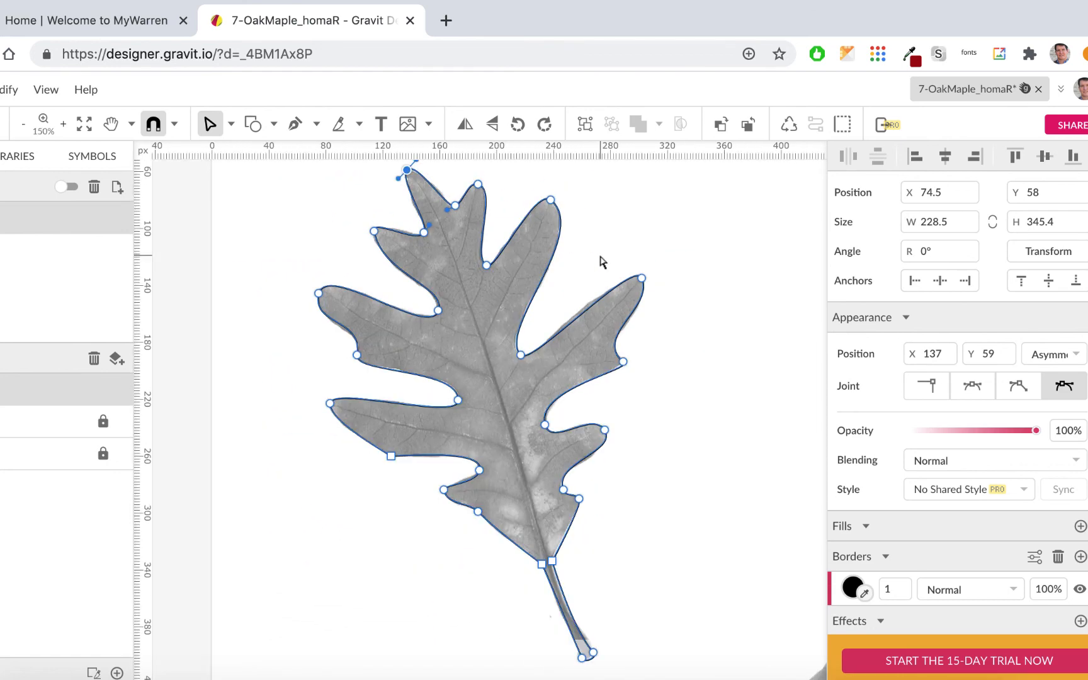
left_click(230, 124)
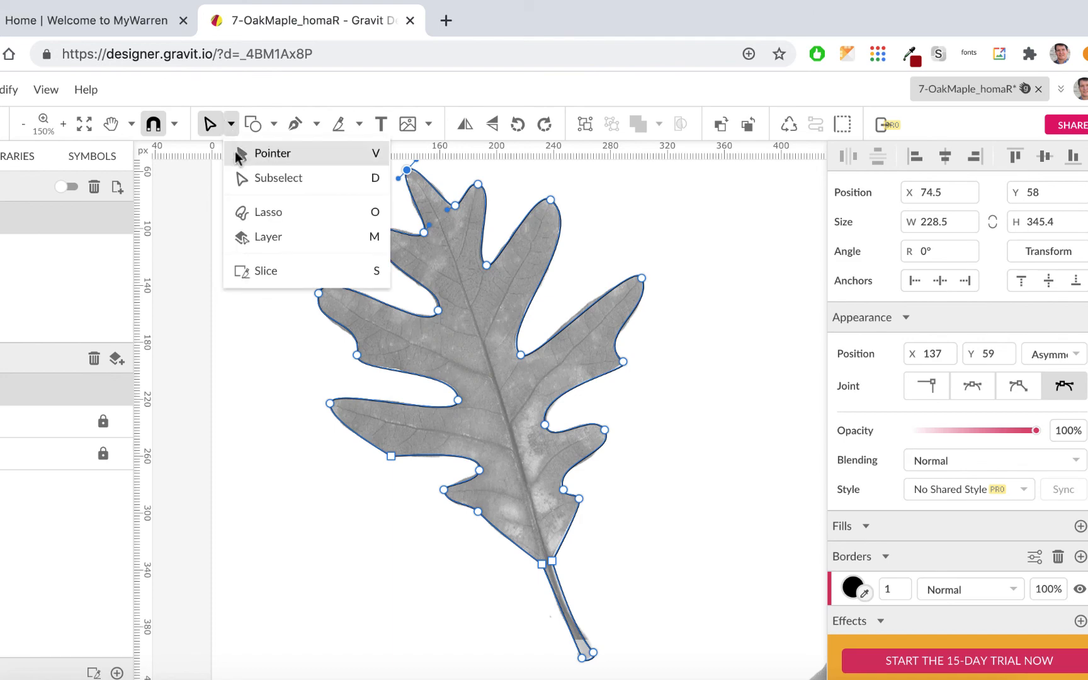
left_click(253, 153)
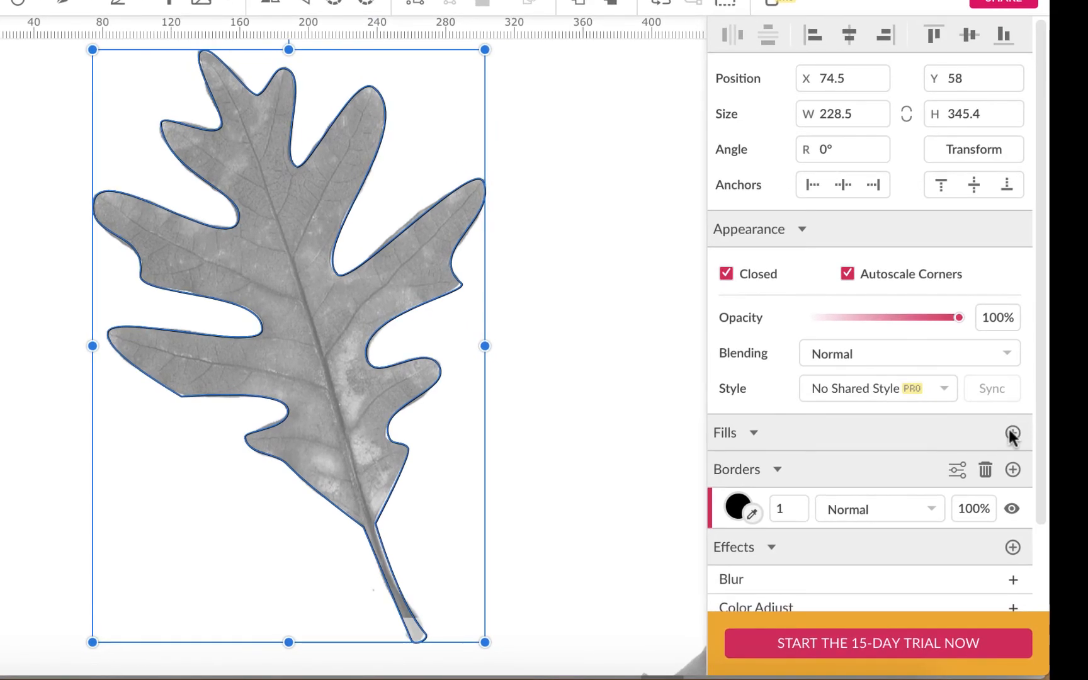
left_click(1011, 433)
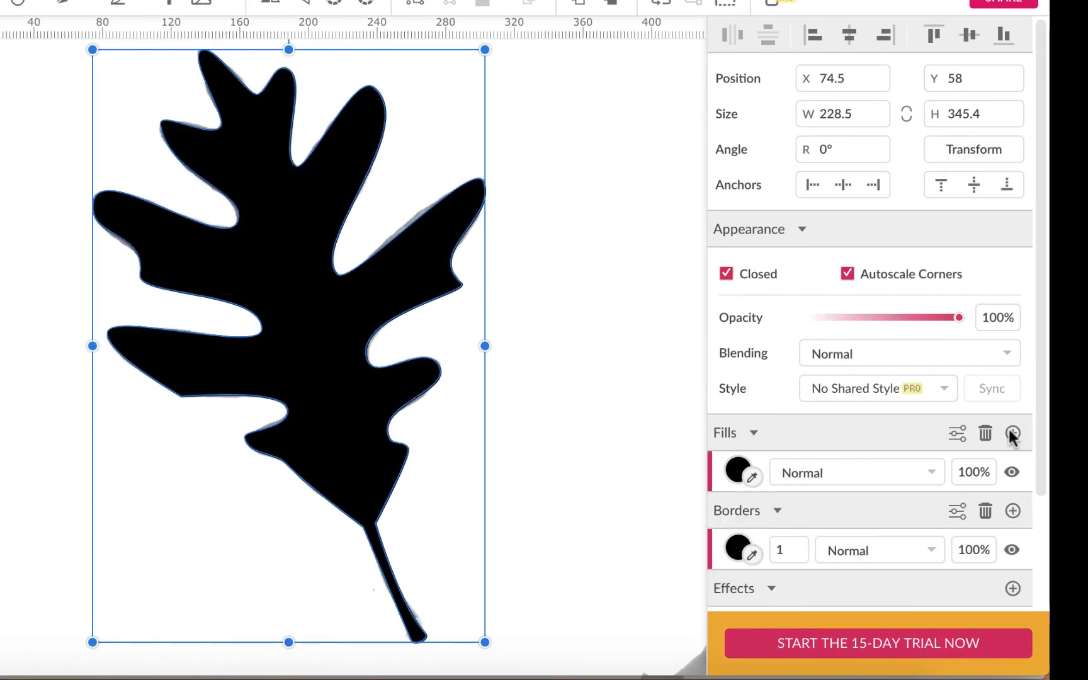
Step: Change the leaf's fill to a Radial Gradient with an orange #FF9900 centre and a dark red #980000 outer stop
left_click(738, 470)
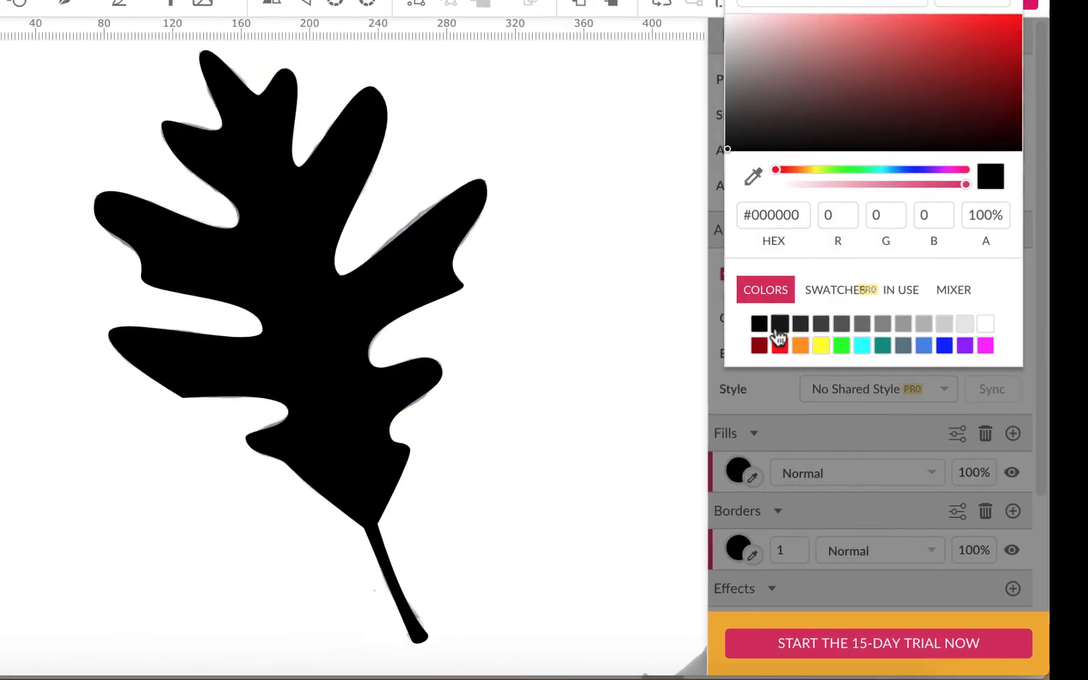
left_click(828, 25)
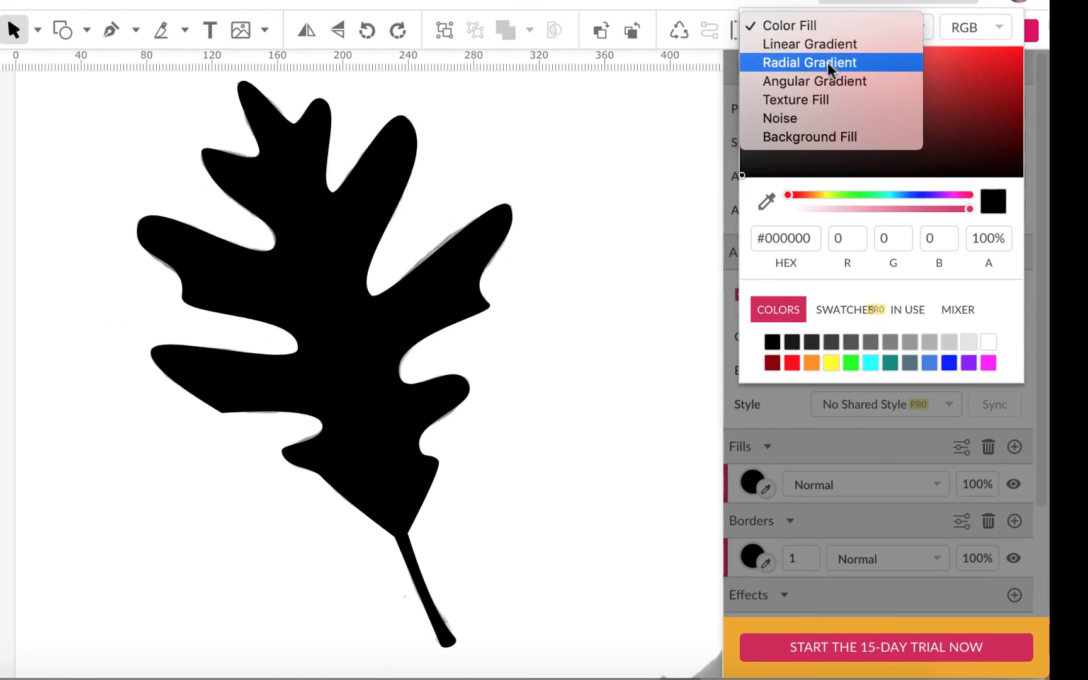
left_click(827, 62)
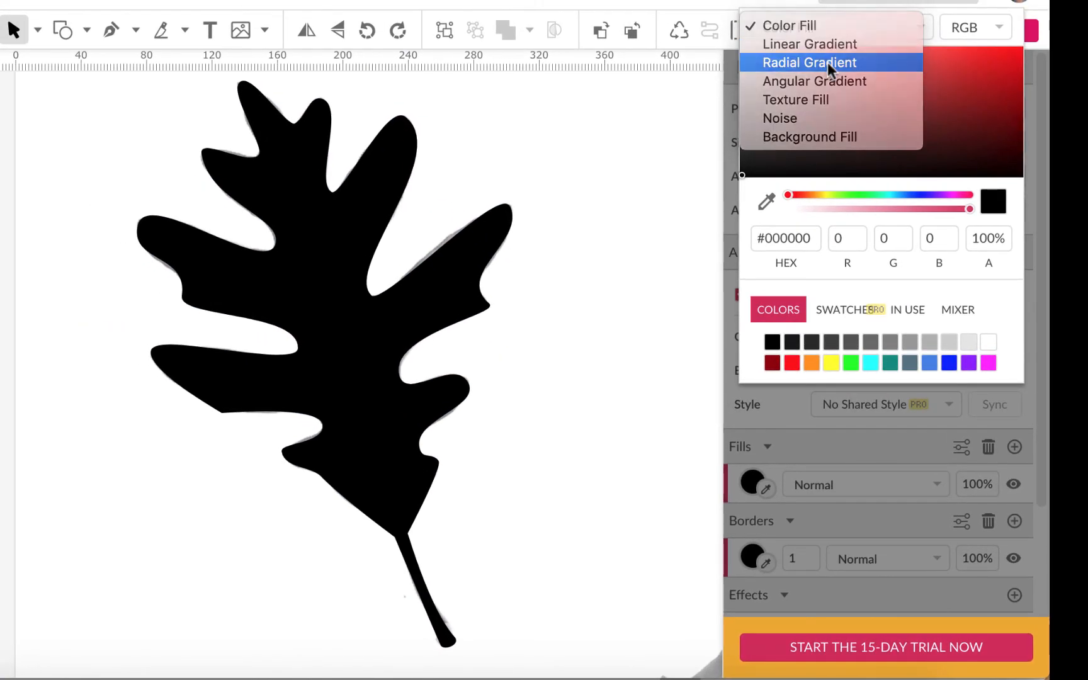
left_click(811, 447)
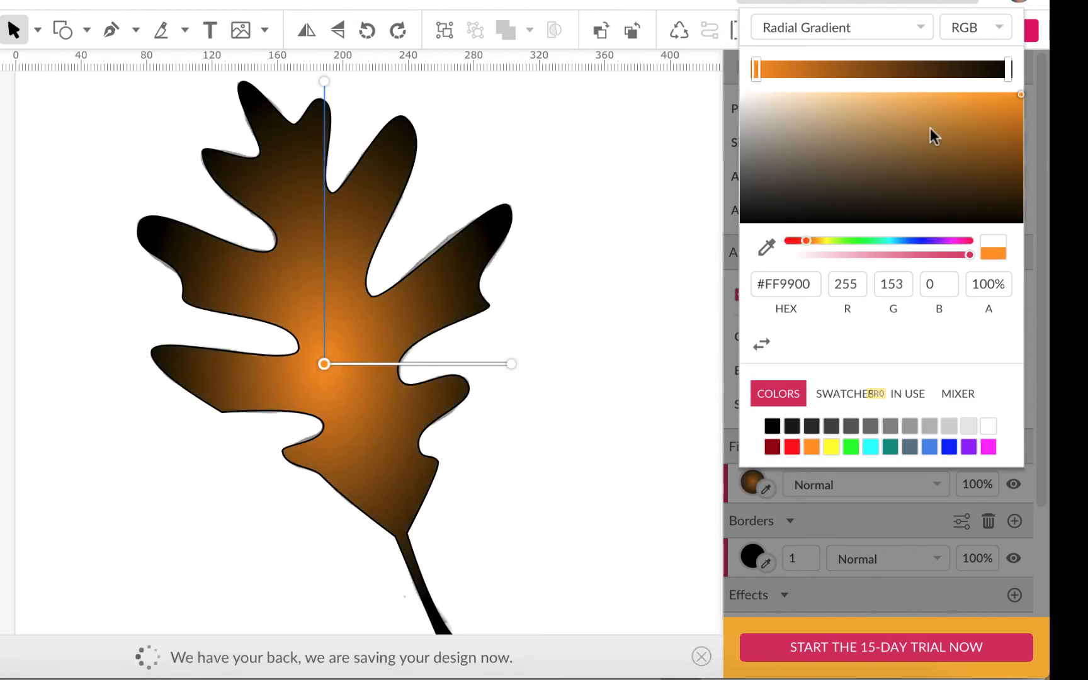
left_click(1007, 69)
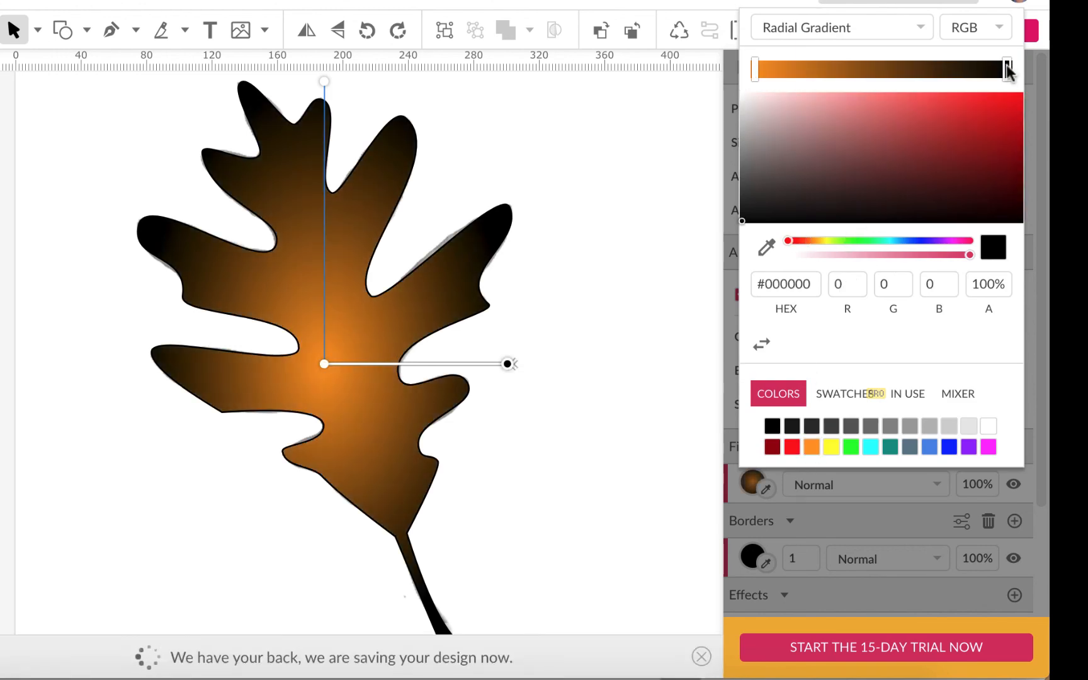
left_click(772, 446)
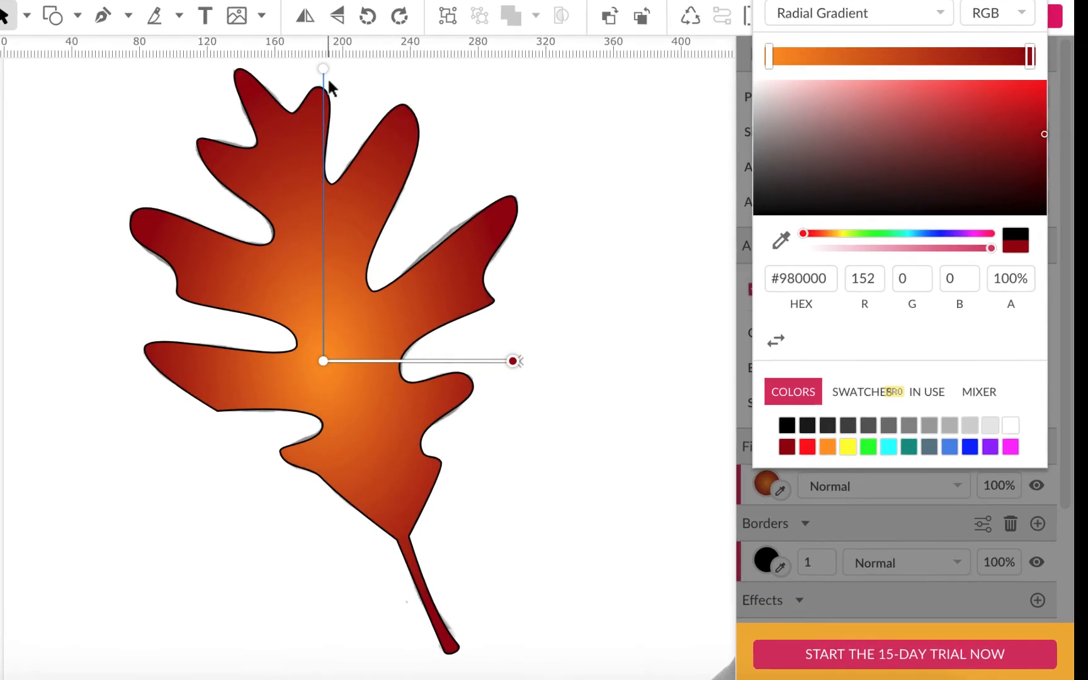
Step: Rotate the radial gradient's axes slightly clockwise and lengthen its crosswise axis beyond the leaf's edge
left_click(323, 70)
left_click_drag(323, 69, 380, 68)
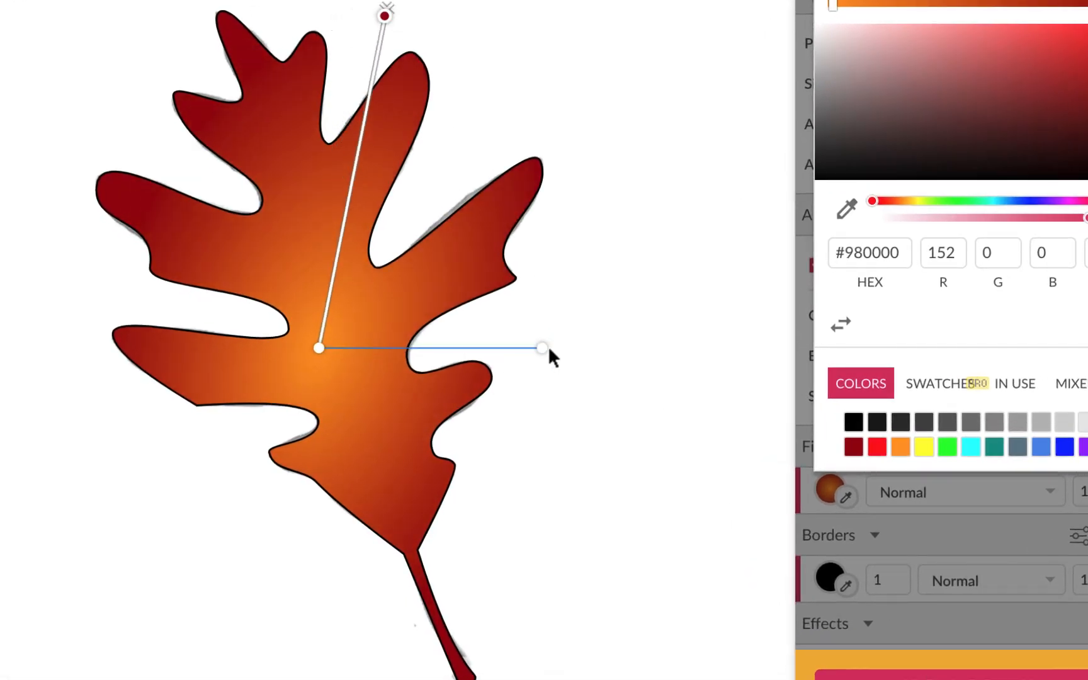
left_click_drag(545, 349, 594, 415)
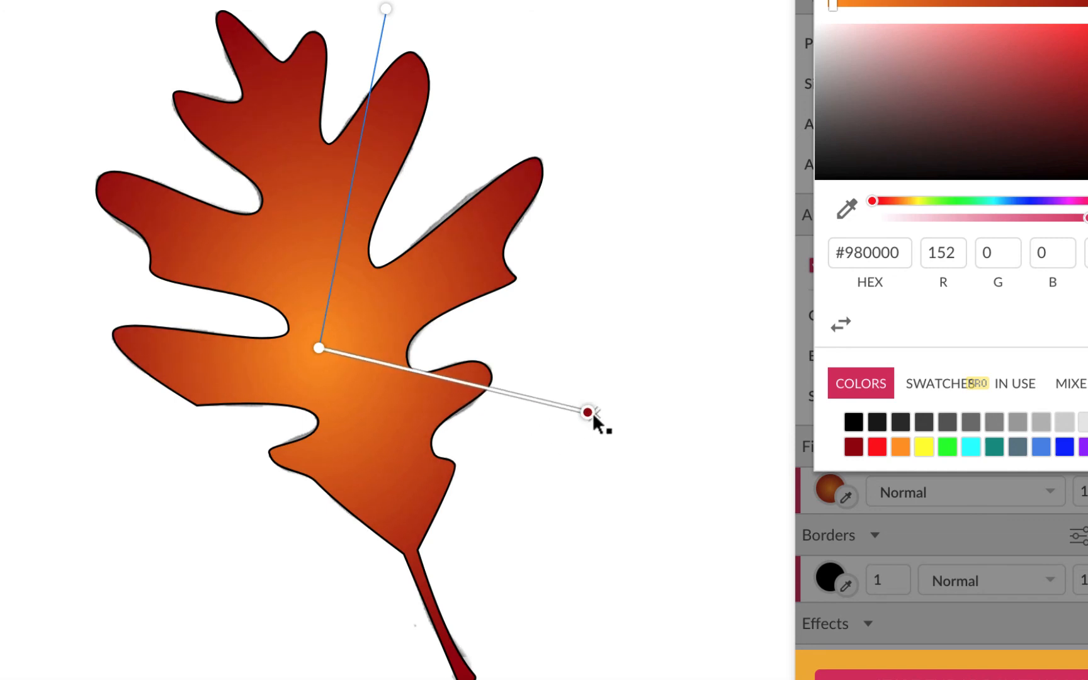
Step: Shorten both gradient axes, shift the orange centre to the base of the leaf's large left lobe, and deselect the leaf
left_click_drag(336, 207, 286, 185)
left_click_drag(531, 384, 467, 377)
scroll(467, 377, "up", 3)
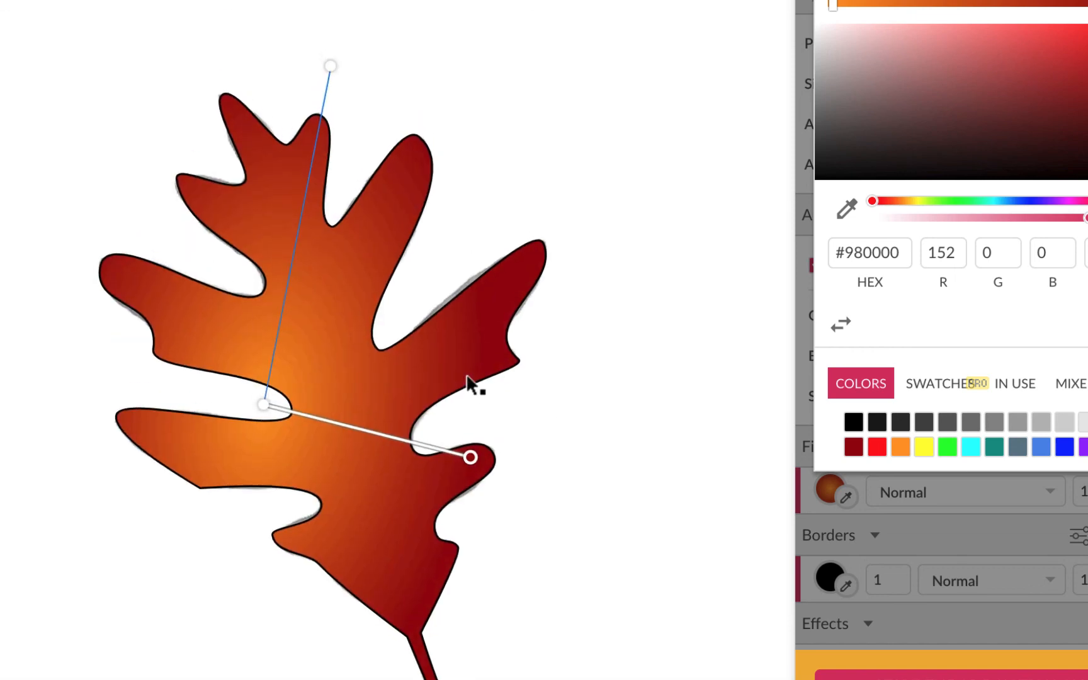
scroll(467, 382, "up", 2)
left_click_drag(326, 111, 305, 217)
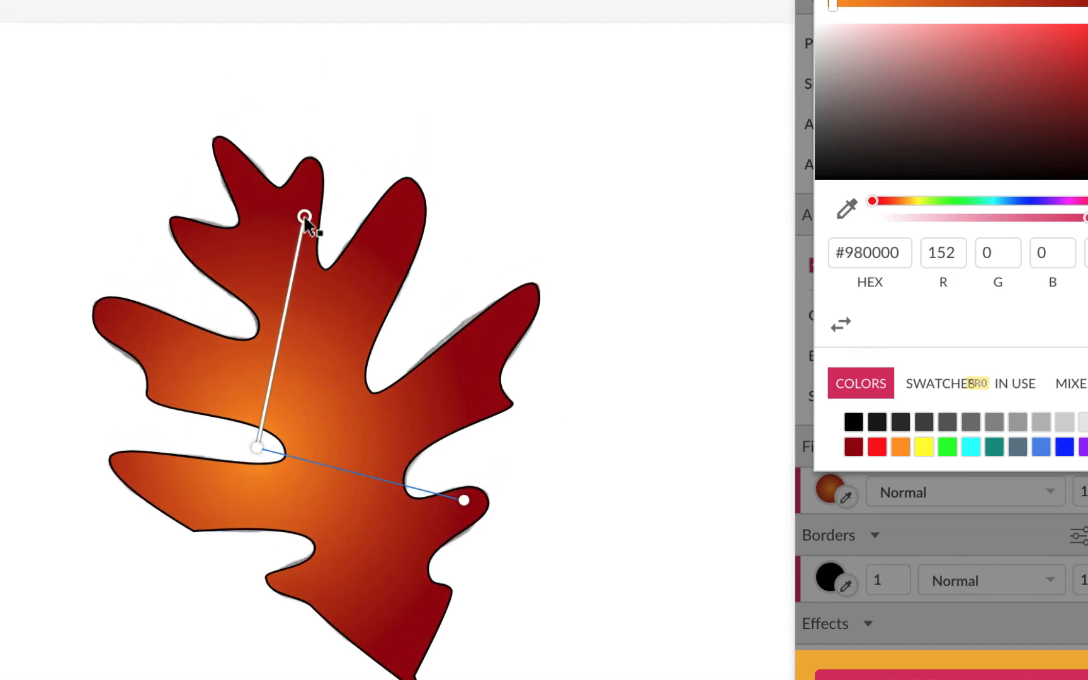
left_click_drag(464, 501, 420, 484)
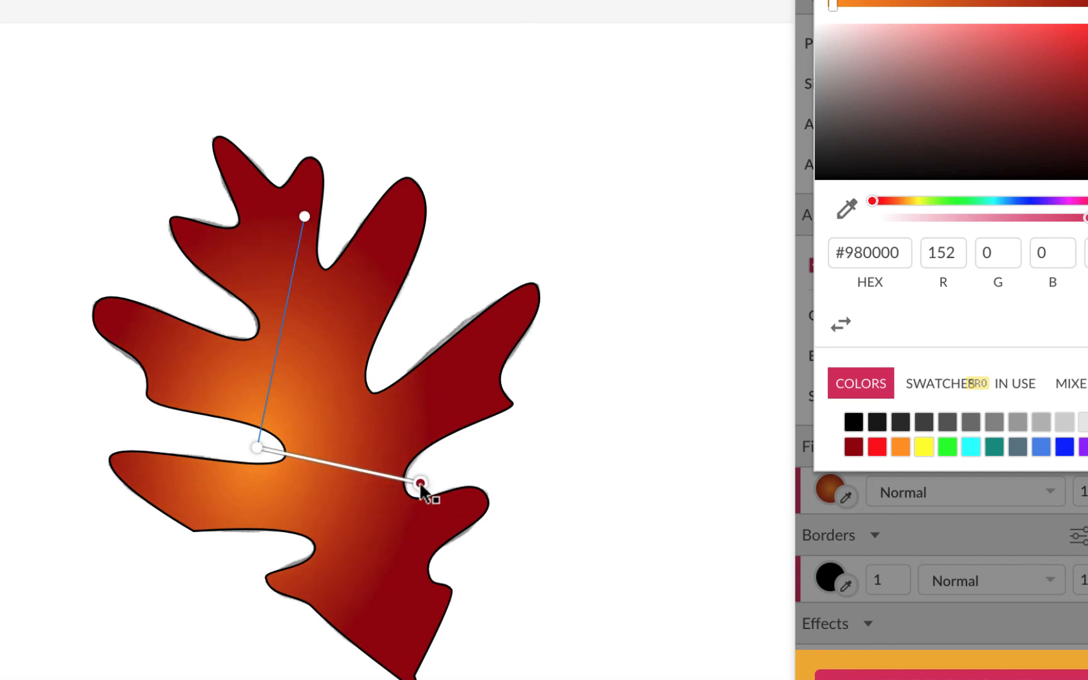
left_click_drag(304, 217, 301, 246)
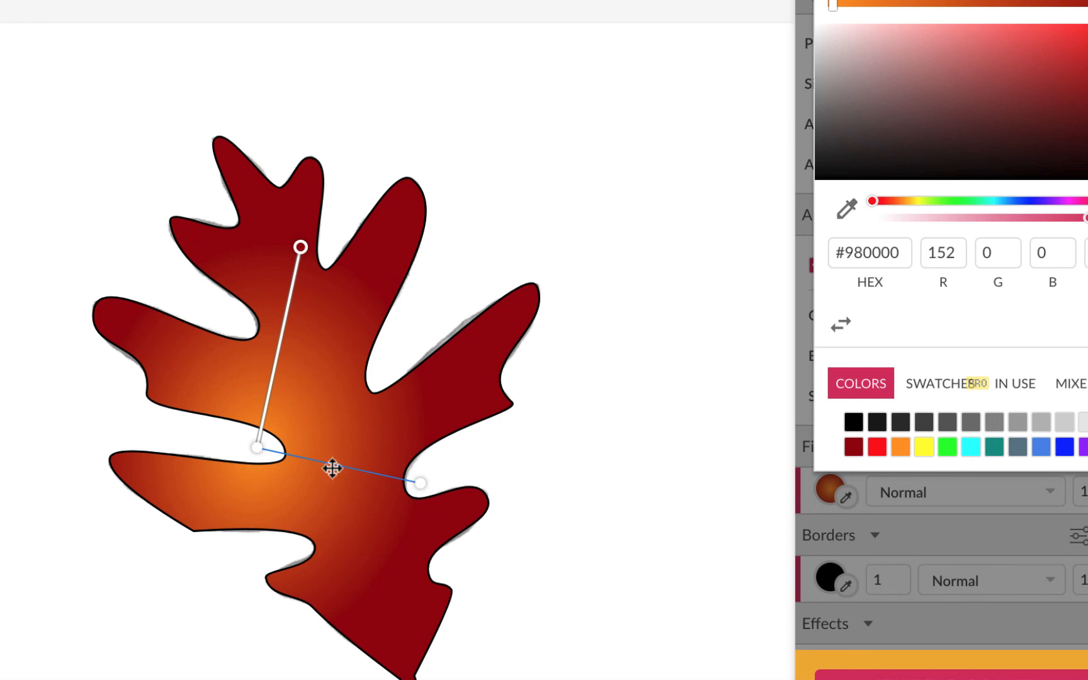
left_click_drag(331, 467, 297, 407)
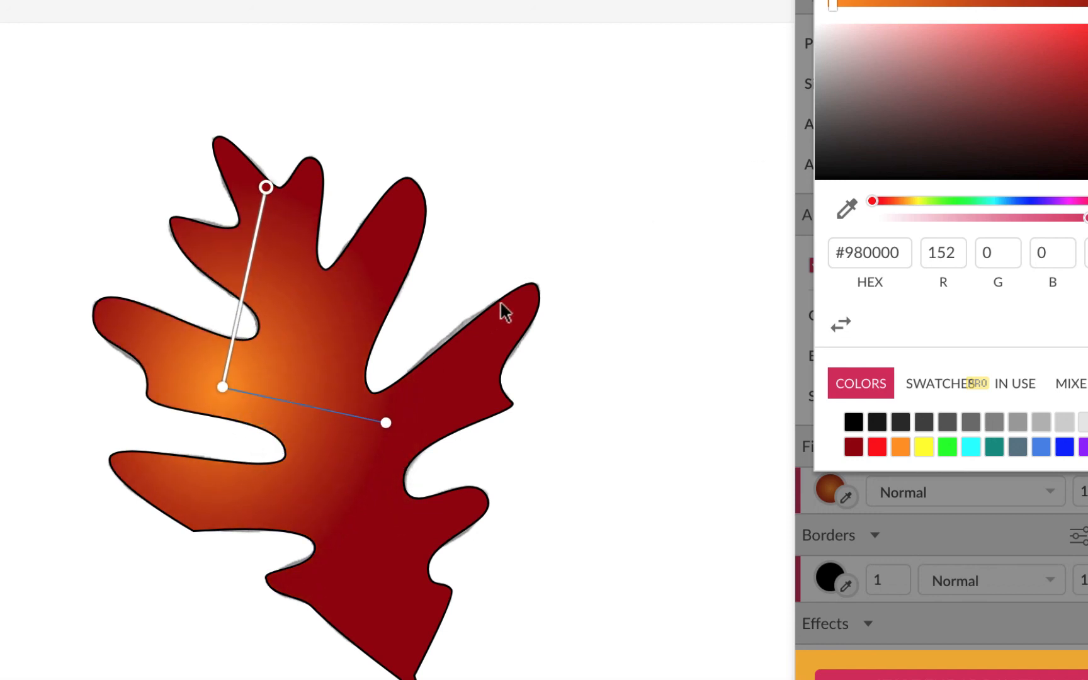
left_click(580, 135)
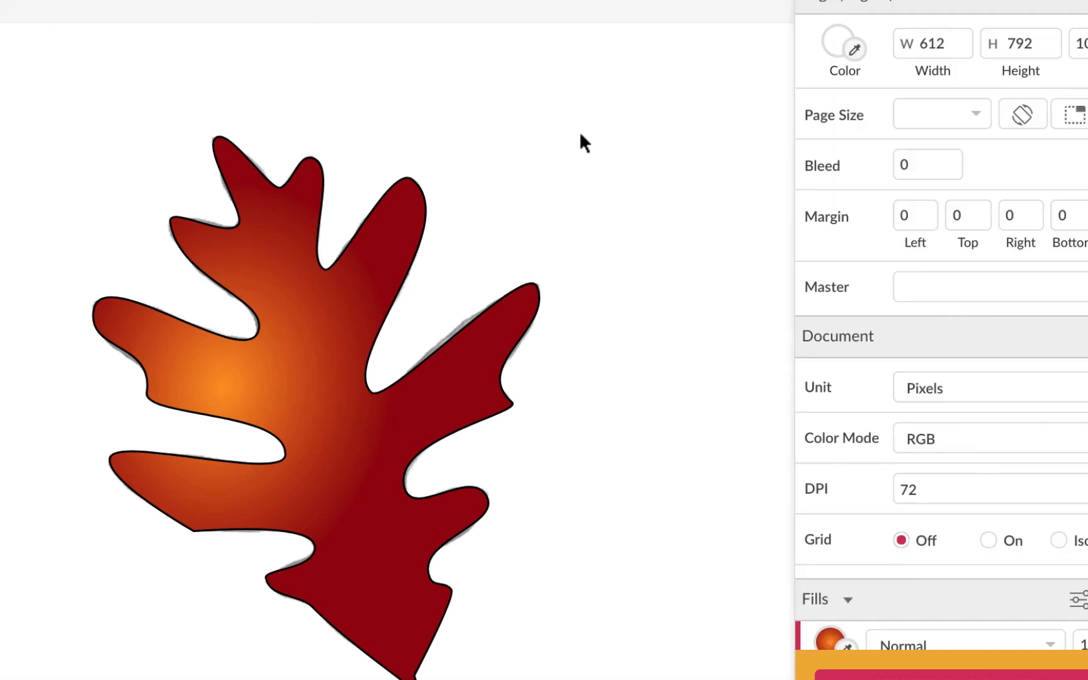
Step: Zoom out to 100% and bring the grey maple leaf image into view below the oak leaf
key("super+minus")
scroll(580, 134, "down", 5)
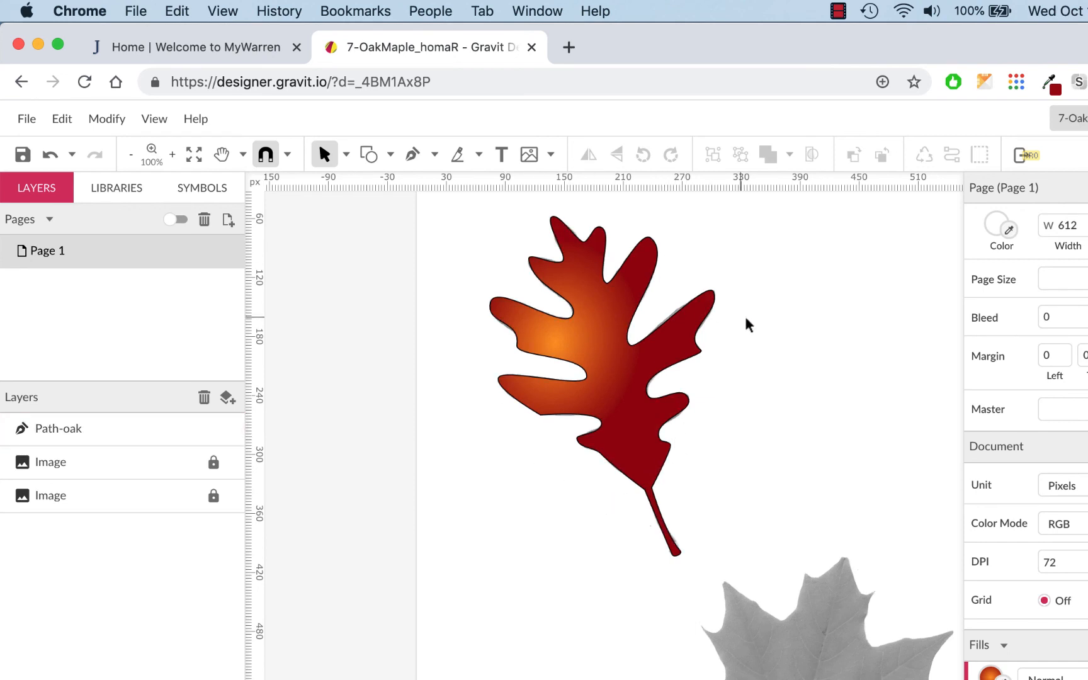
scroll(760, 318, "down", 3)
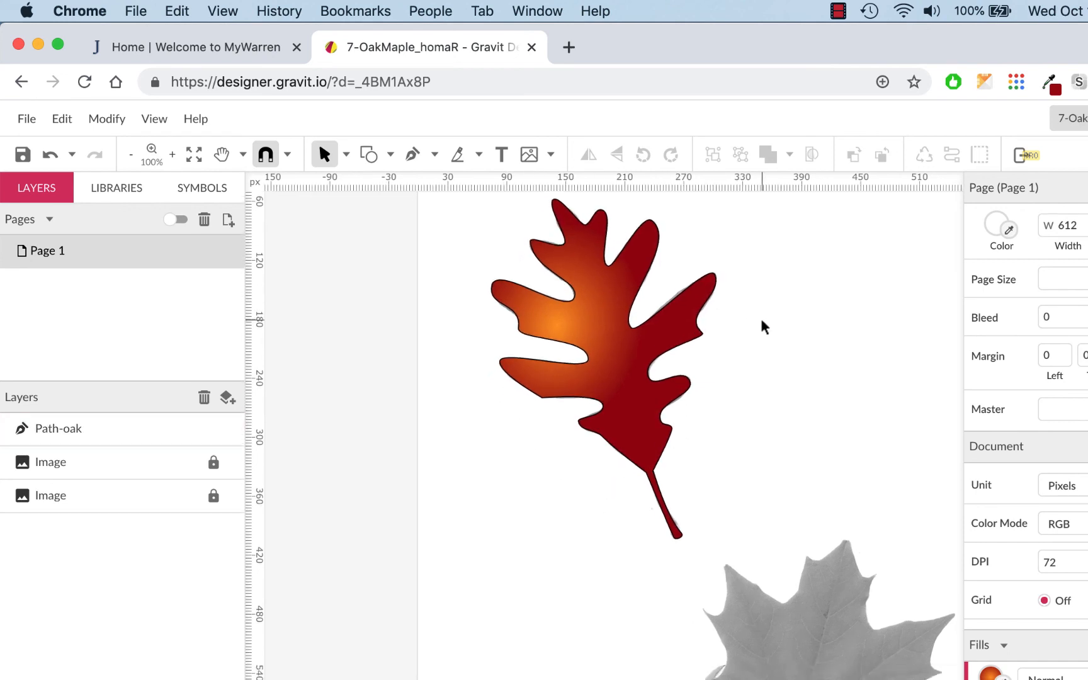
scroll(762, 322, "down", 4)
scroll(761, 322, "right", 2)
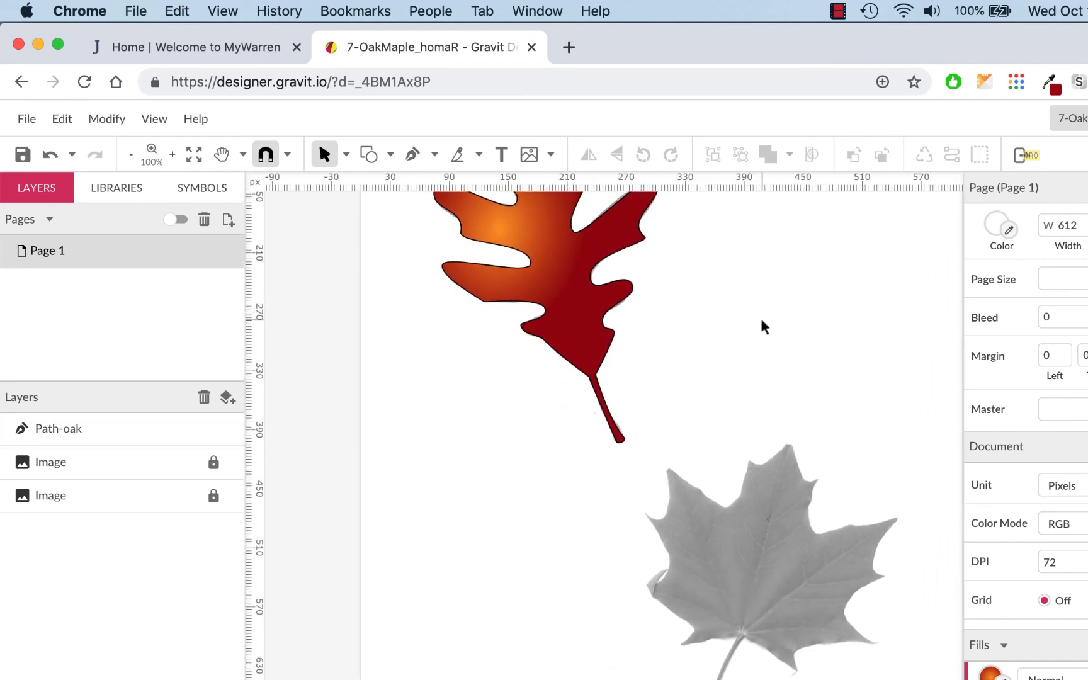